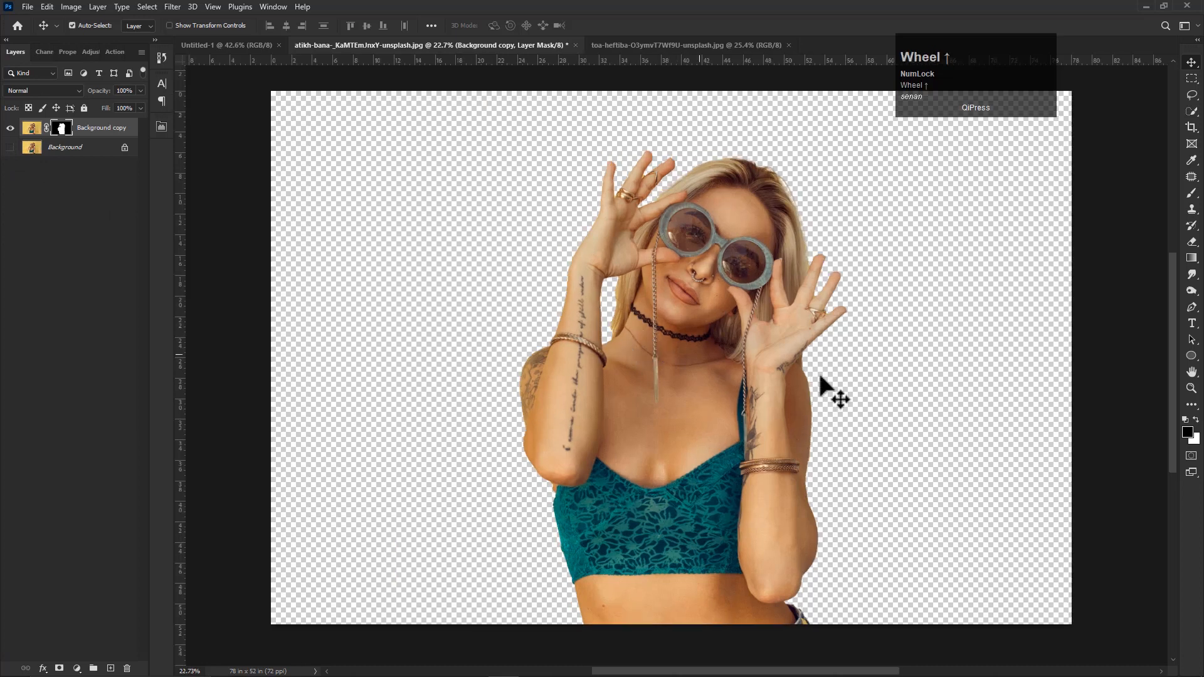
# Choose the Soft Round brush and set it to 99 px with 57% hardness
pyautogui.click(1192, 195)
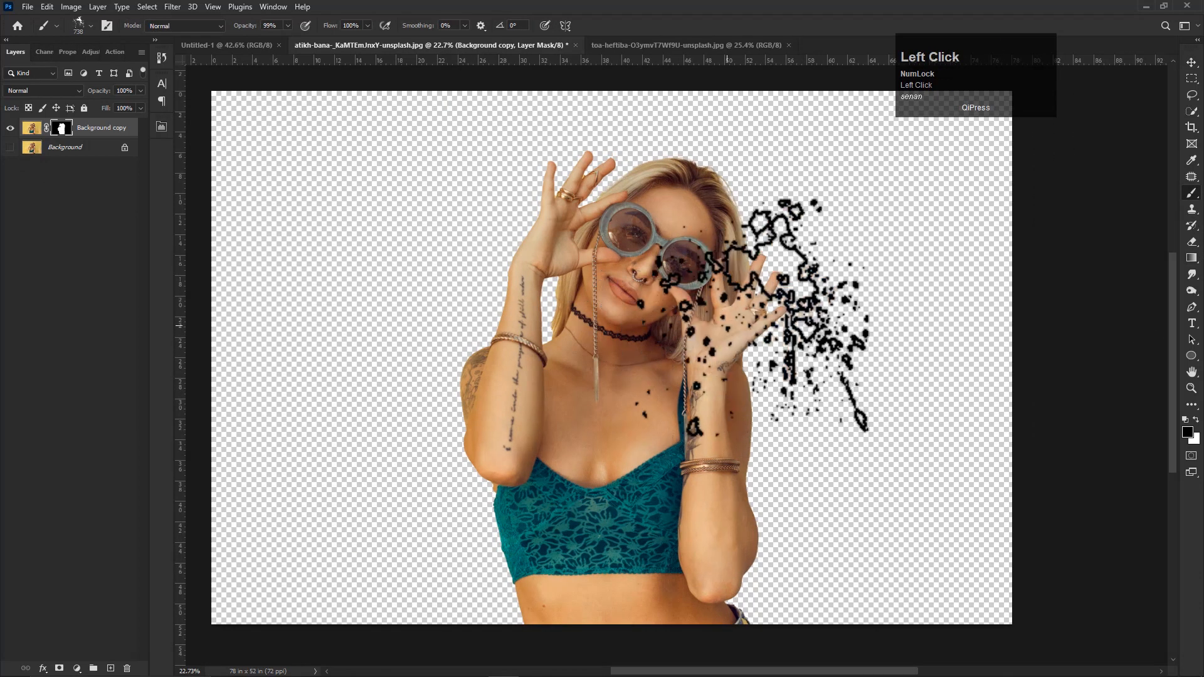
pyautogui.rightClick(728, 273)
pyautogui.doubleClick(780, 438)
pyautogui.rightClick(666, 344)
pyautogui.rightClick(386, 347)
pyautogui.moveTo(384, 342)
pyautogui.mouseDown()
pyautogui.moveTo(350, 347)
pyautogui.moveTo(376, 276)
pyautogui.moveTo(387, 387)
pyautogui.mouseUp()
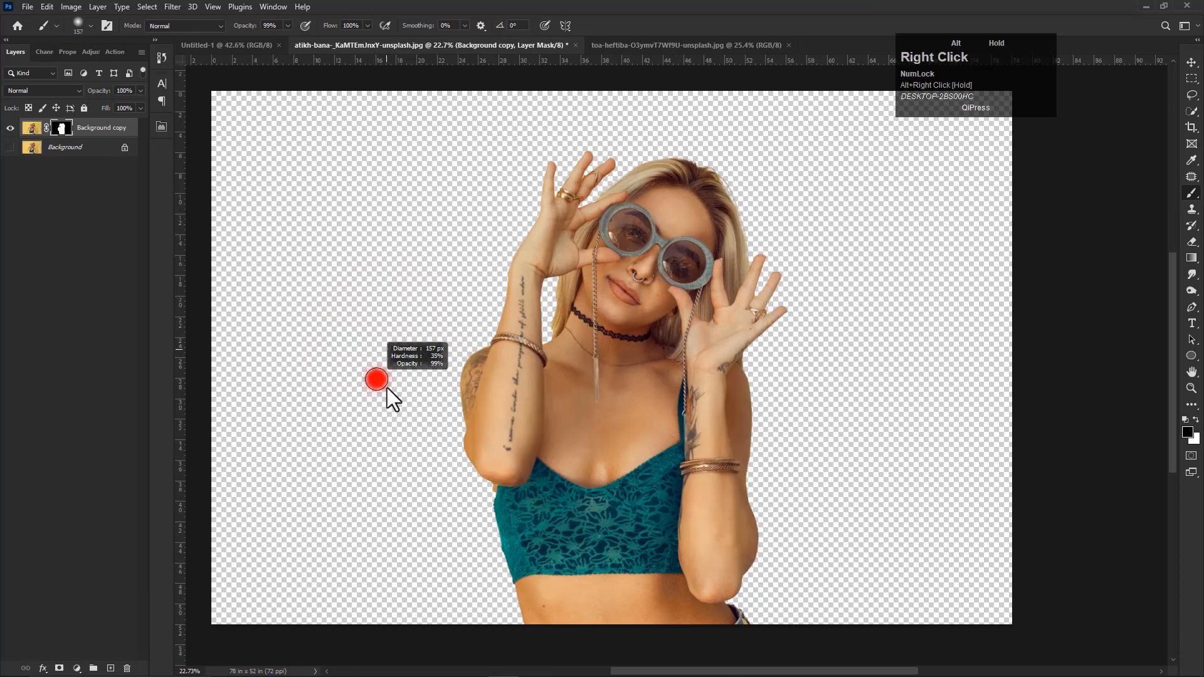
pyautogui.scroll(1, 511, 524)
pyautogui.moveTo(511, 524); pyautogui.dragTo(443, 502)
pyautogui.rightClick(443, 501)
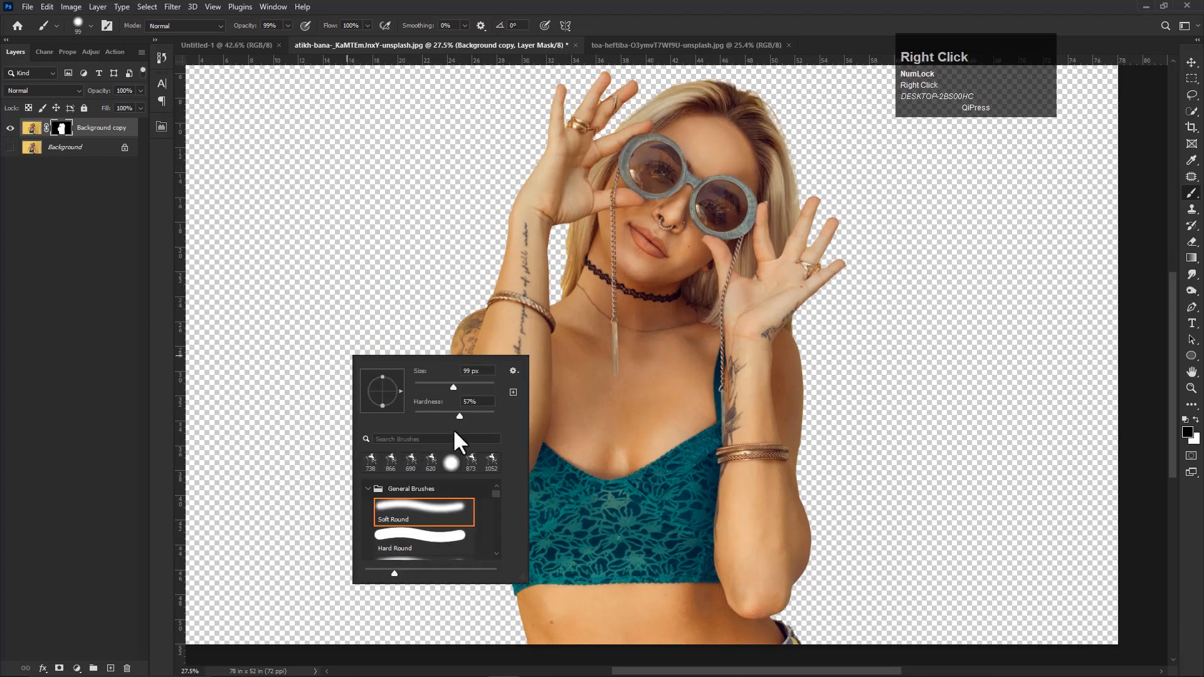
pyautogui.click(796, 624)
# Paint black on the layer mask along the woman's arms, hands and hair to clean up the cutout edges
pyautogui.moveTo(773, 481); pyautogui.dragTo(685, 518)
pyautogui.moveTo(750, 338); pyautogui.dragTo(756, 471)
pyautogui.scroll(3, 701, 318)
pyautogui.moveTo(700, 318); pyautogui.dragTo(706, 341)
pyautogui.moveTo(701, 268)
pyautogui.mouseDown()
pyautogui.moveTo(690, 275)
pyautogui.moveTo(713, 323)
pyautogui.mouseUp()
pyautogui.moveTo(656, 247); pyautogui.dragTo(674, 257)
pyautogui.click(621, 240)
pyautogui.moveTo(546, 291); pyautogui.dragTo(727, 204)
pyautogui.scroll(-1, 433, 395)
pyautogui.scroll(-1, 428, 390)
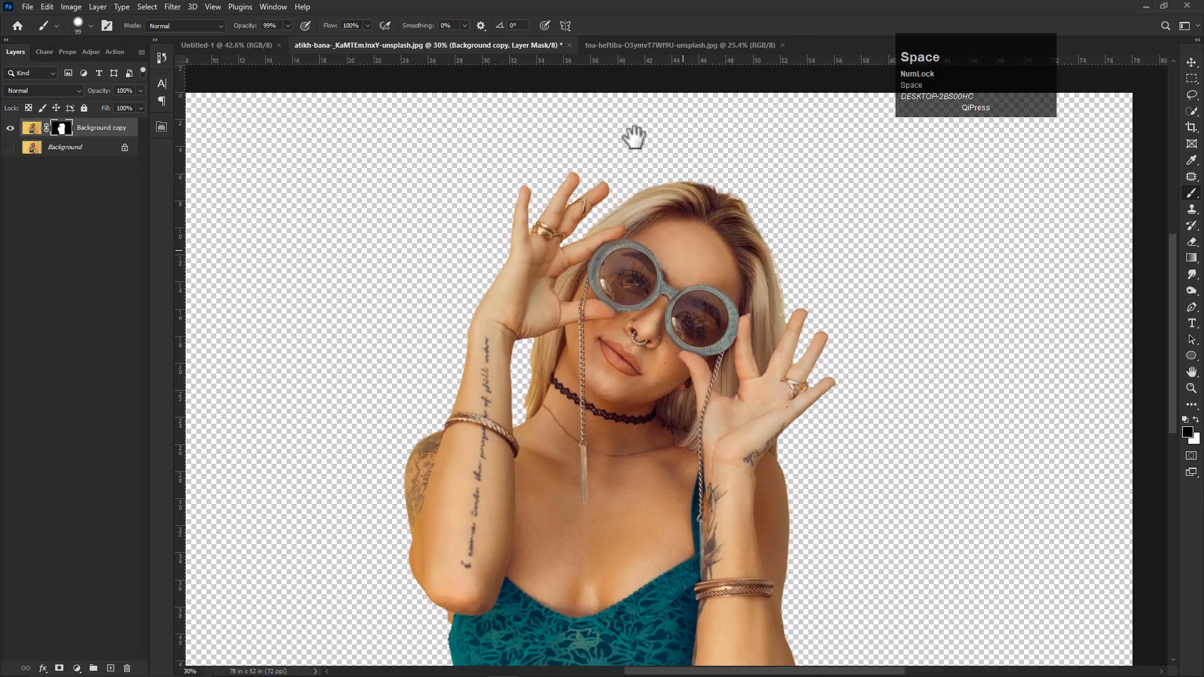
# Refine the layer mask with Select and Mask, setting the edge detection radius to 2 px
pyautogui.click(1192, 111)
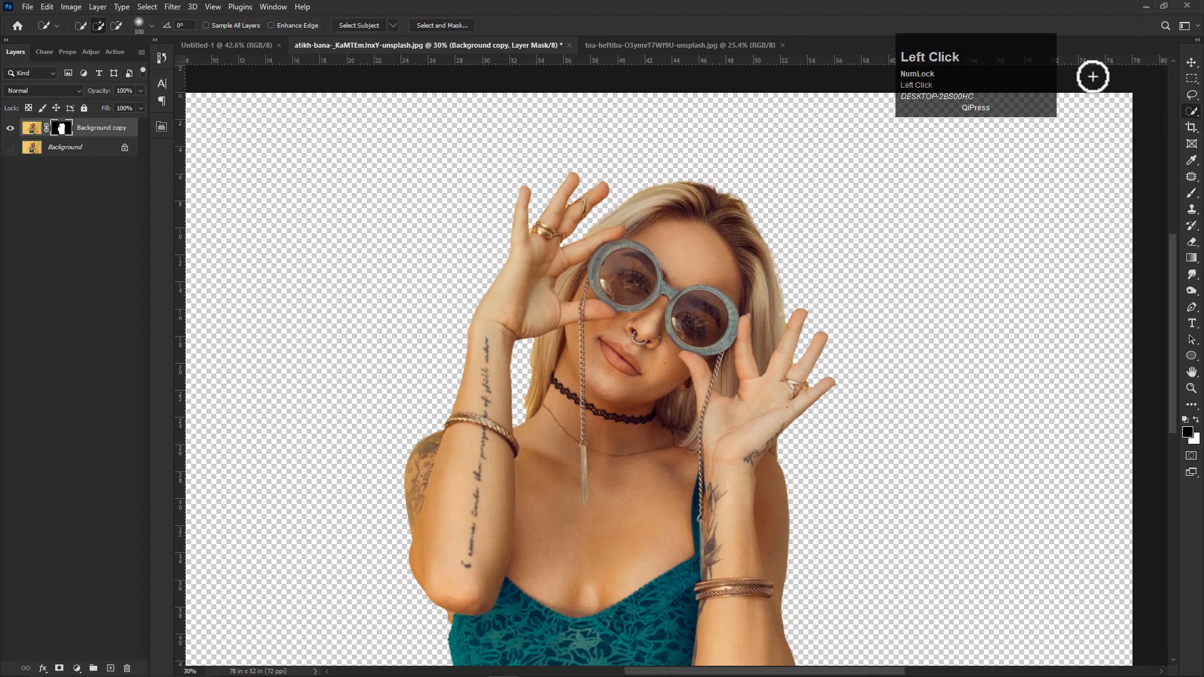
pyautogui.click(421, 25)
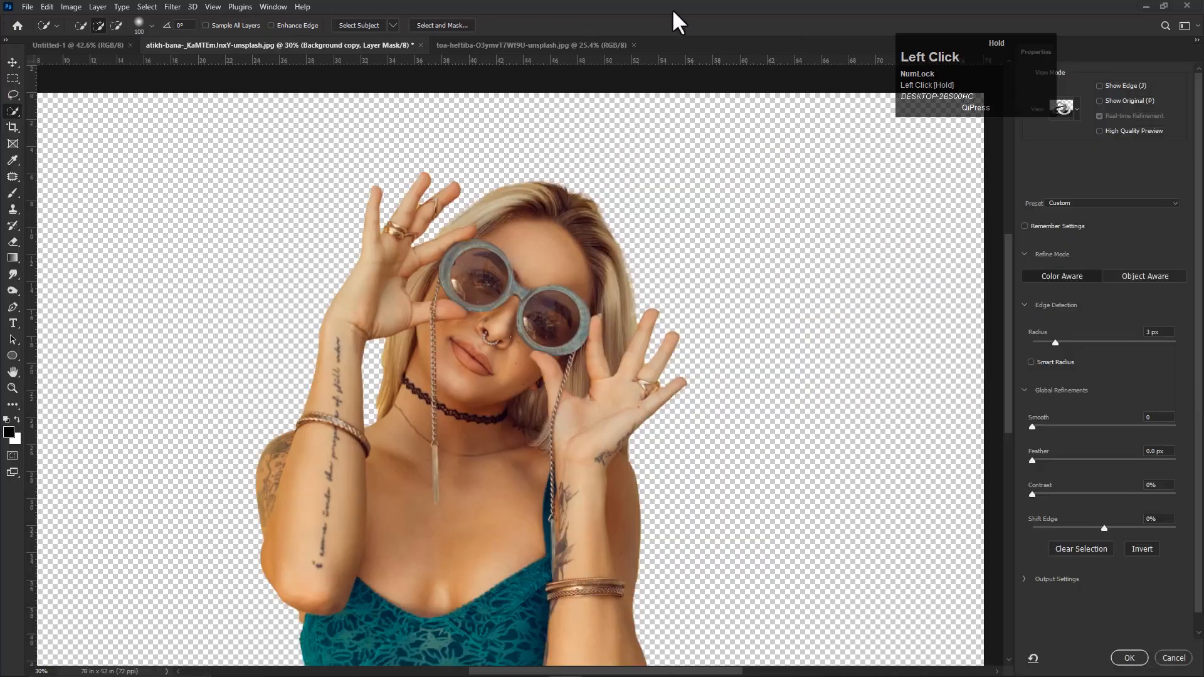
pyautogui.scroll(-1, 578, 403)
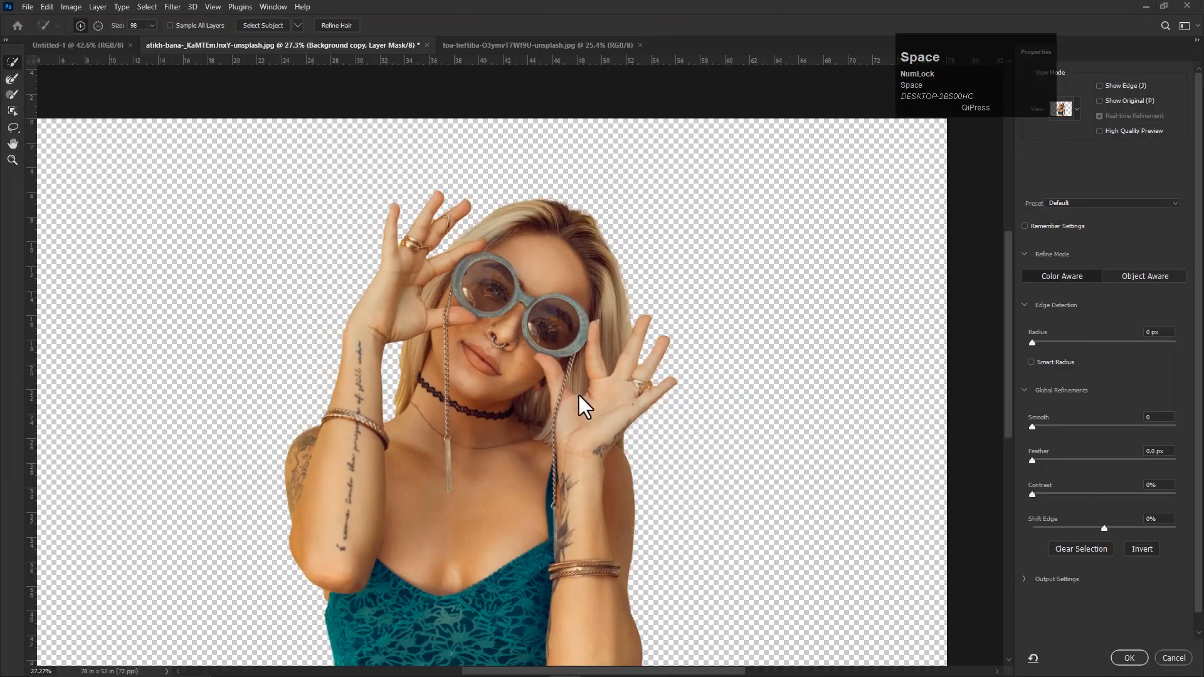
pyautogui.moveTo(1031, 342); pyautogui.dragTo(1039, 341)
pyautogui.click(1043, 341)
pyautogui.click(1130, 658)
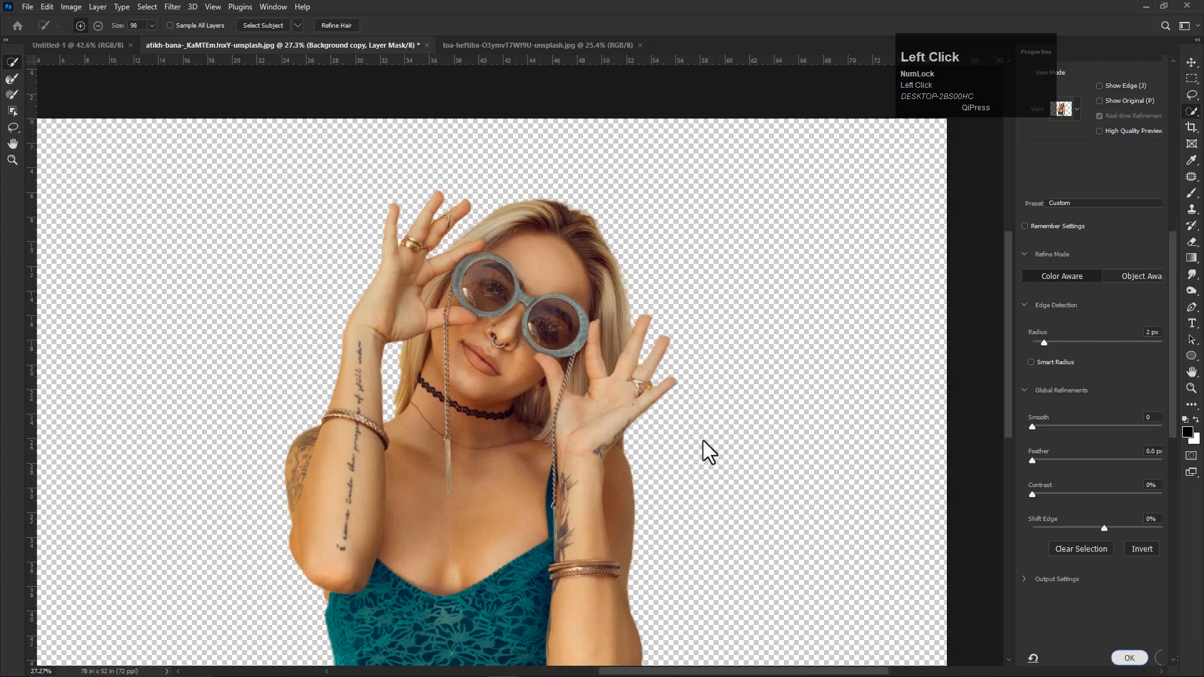
# Examine the refined mask edges around the woman's hair and raised hands
pyautogui.scroll(-3, 682, 421)
pyautogui.scroll(-1, 682, 420)
pyautogui.moveTo(776, 447); pyautogui.dragTo(698, 483)
pyautogui.scroll(6, 699, 326)
pyautogui.scroll(-3, 698, 325)
pyautogui.scroll(2, 698, 326)
pyautogui.moveTo(682, 328)
pyautogui.mouseDown()
pyautogui.moveTo(660, 298)
pyautogui.moveTo(694, 356)
pyautogui.mouseUp()
pyautogui.hotkey('ctrl', 'z')
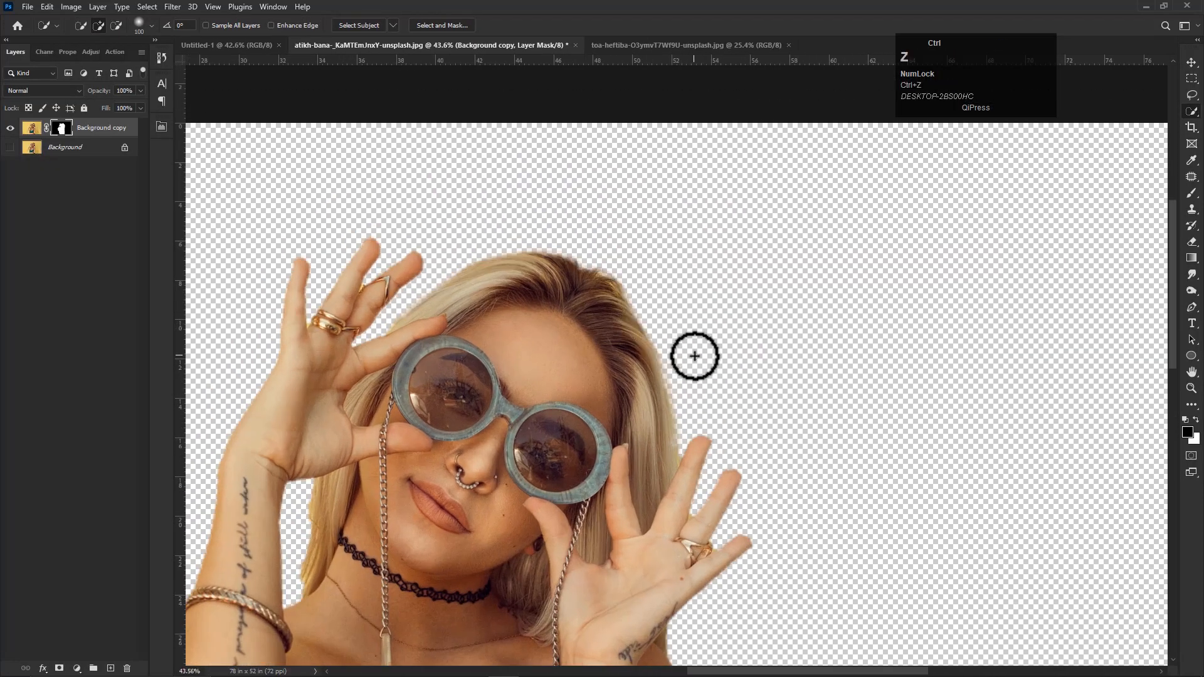
# Copy the masked woman layer into the Untitled-1 document with the Move tool
pyautogui.click(1191, 62)
pyautogui.scroll(-4, 672, 422)
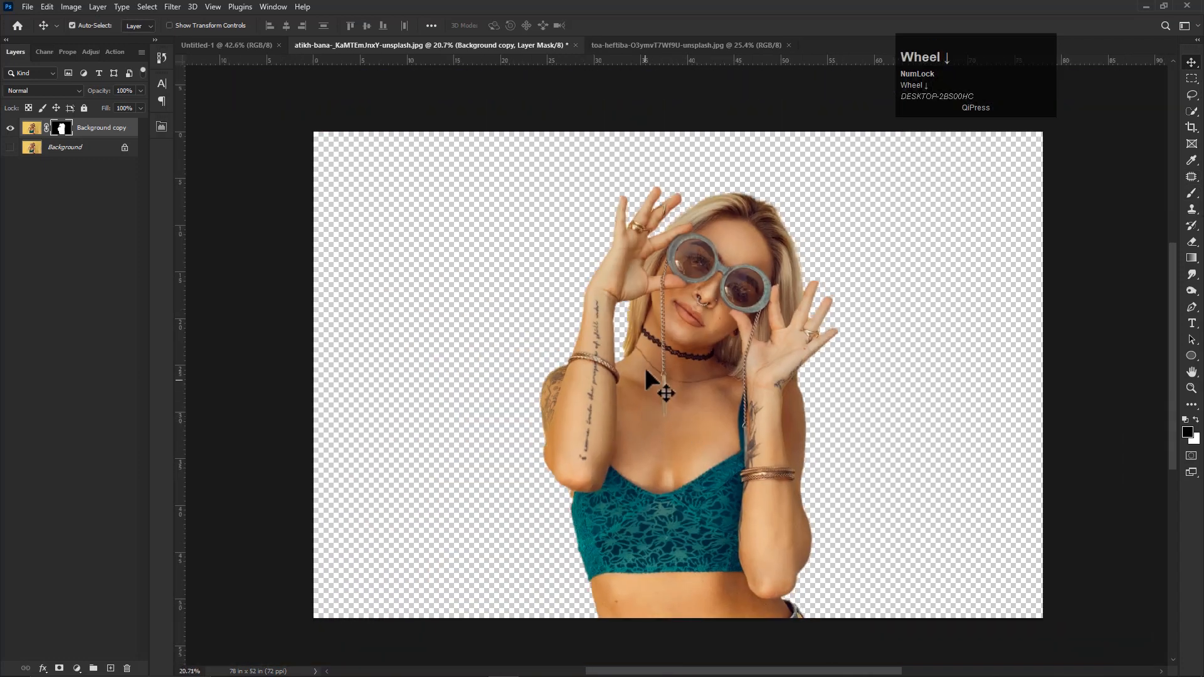
pyautogui.moveTo(647, 371); pyautogui.dragTo(596, 424)
pyautogui.scroll(-3, 595, 424)
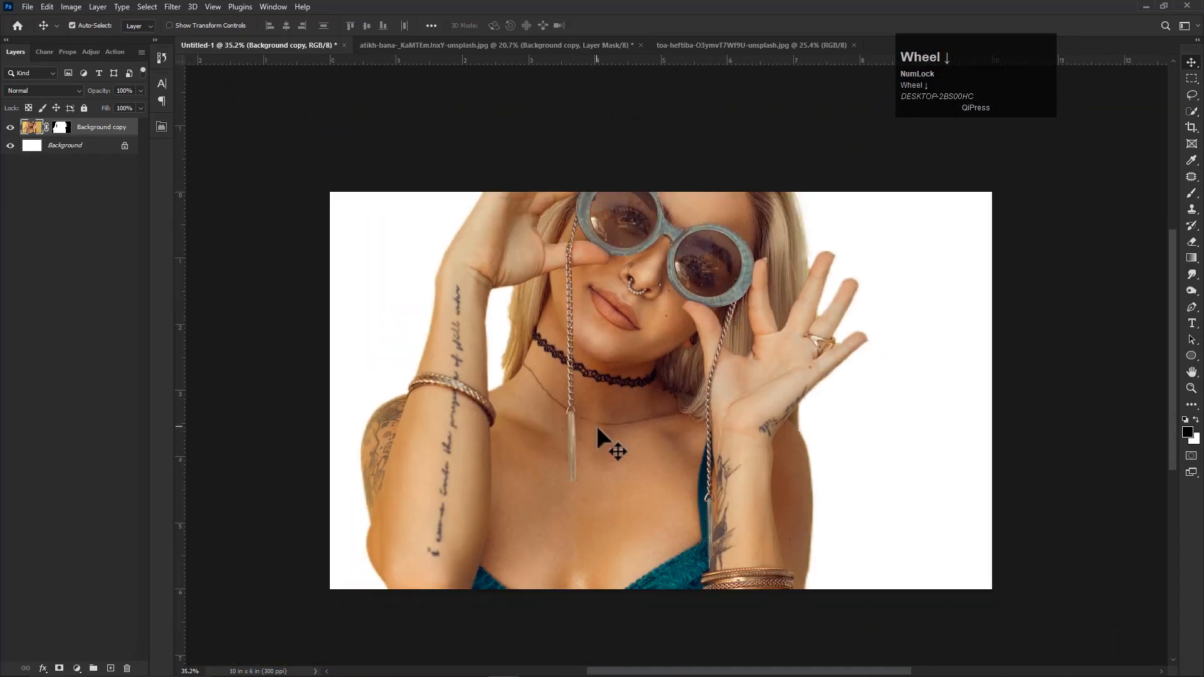
# Scale the woman down proportionally so she fits inside the canvas and place her near its centre
pyautogui.hotkey('ctrl', 't')
pyautogui.moveTo(1066, 111); pyautogui.dragTo(917, 255)
pyautogui.scroll(3, 764, 480)
pyautogui.moveTo(682, 538); pyautogui.dragTo(659, 499)
pyautogui.scroll(-2, 659, 500)
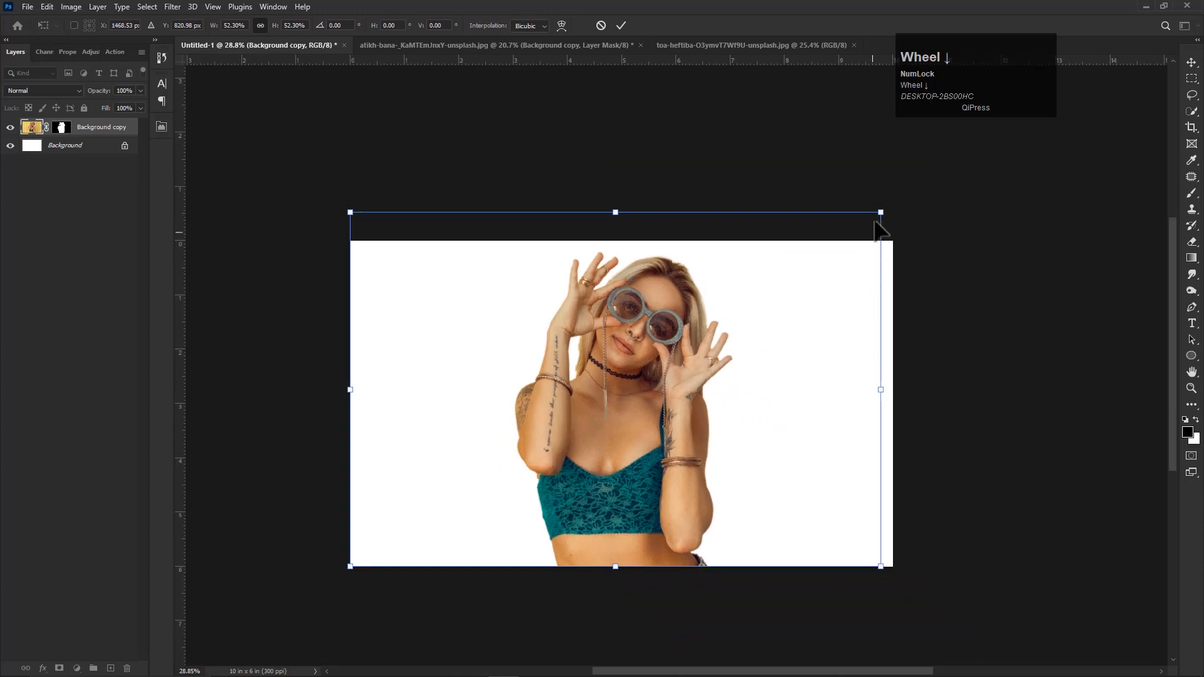
pyautogui.moveTo(880, 211); pyautogui.dragTo(846, 277)
pyautogui.moveTo(648, 470); pyautogui.dragTo(663, 462)
pyautogui.moveTo(844, 559); pyautogui.dragTo(823, 546)
pyautogui.moveTo(613, 476); pyautogui.dragTo(628, 475)
pyautogui.press('Return')
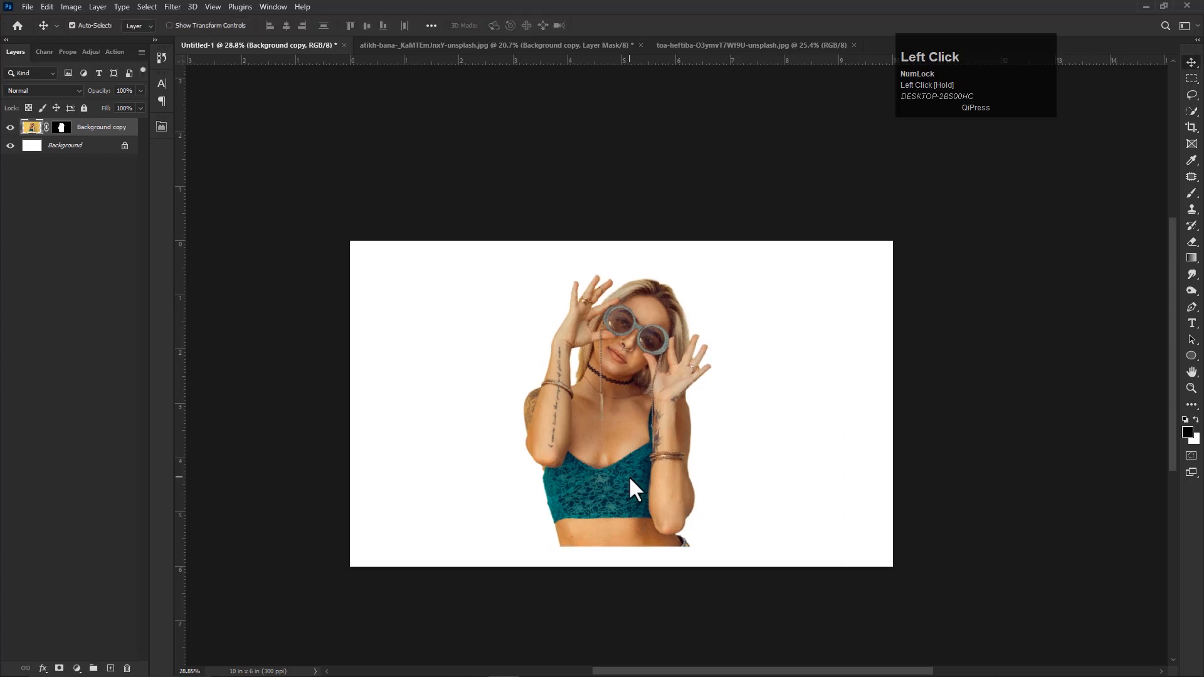
# Open dripping.png from the Downloads folder
pyautogui.hotkey('ctrl', '0')
pyautogui.scroll(-1, 629, 474)
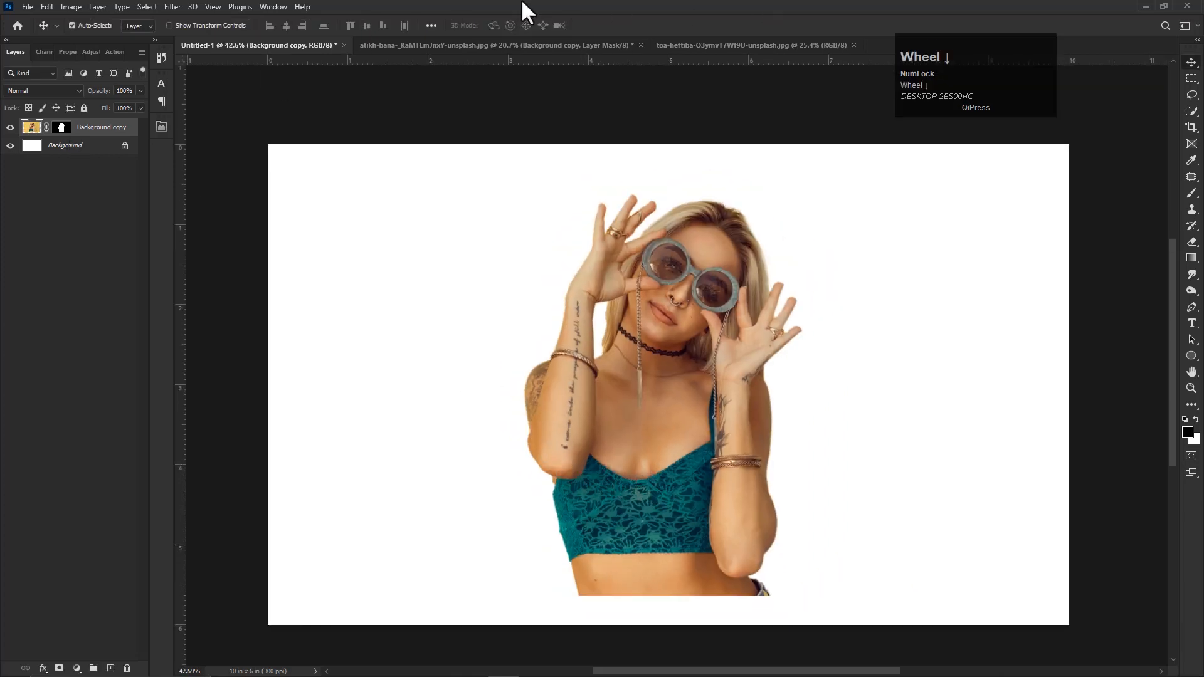
pyautogui.click(667, 50)
pyautogui.click(558, 48)
pyautogui.click(288, 46)
pyautogui.click(25, 8)
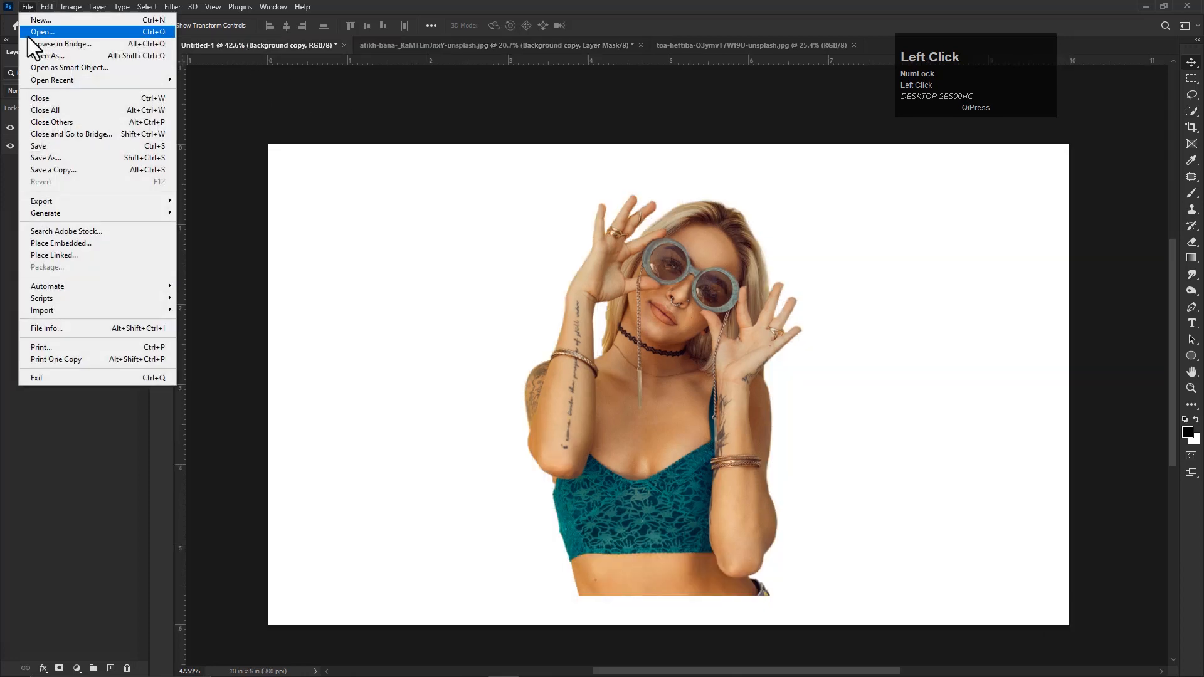
pyautogui.click(28, 36)
pyautogui.click(554, 118)
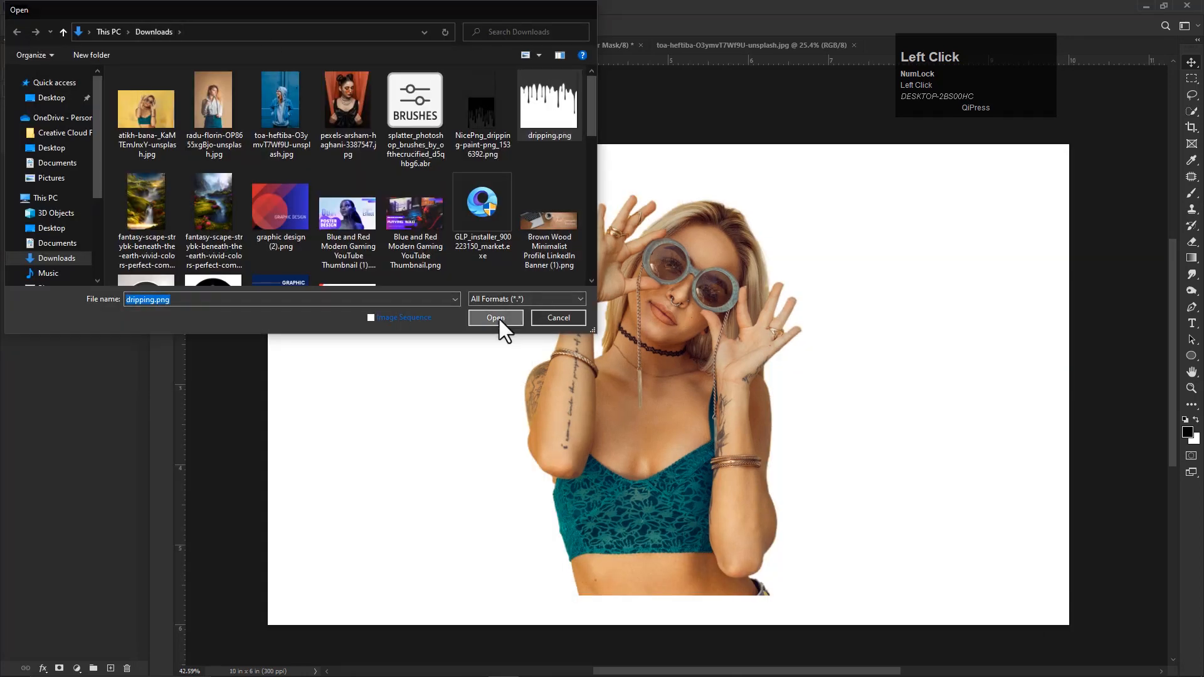
pyautogui.click(495, 318)
# Bring the dripping shape into Untitled-1 and scale it to about 149% over the woman's lower torso
pyautogui.moveTo(630, 437); pyautogui.dragTo(592, 511)
pyautogui.hotkey('ctrl', 't')
pyautogui.moveTo(646, 432); pyautogui.dragTo(705, 388)
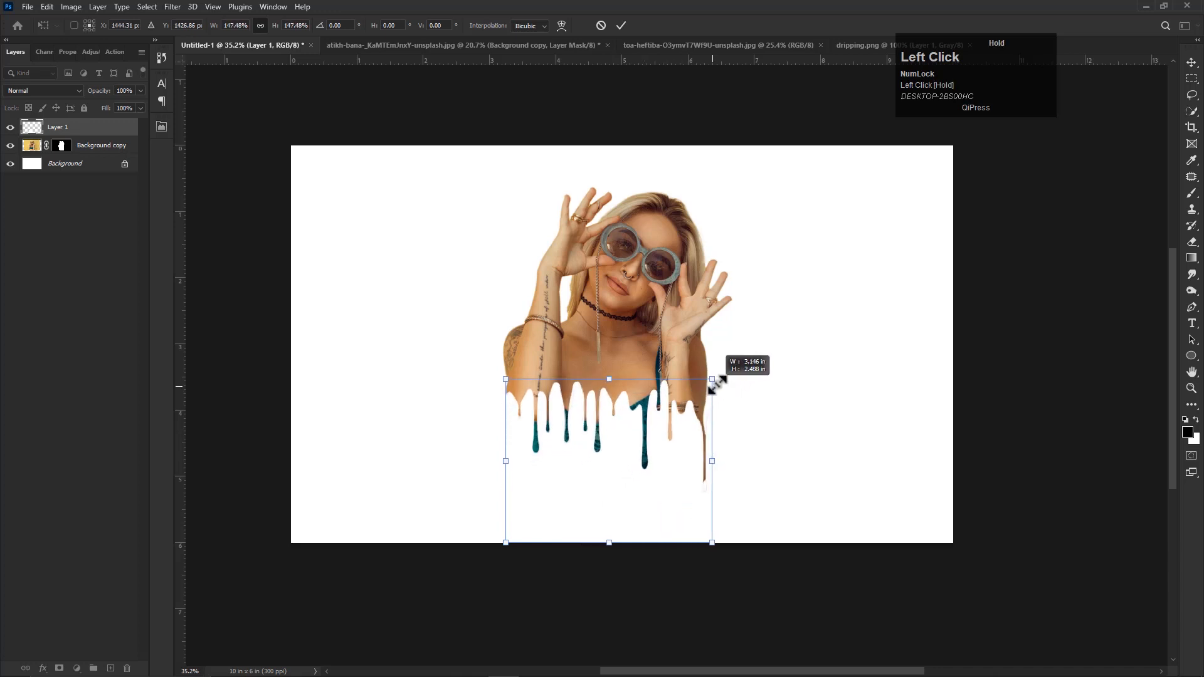
pyautogui.moveTo(664, 497); pyautogui.dragTo(633, 536)
pyautogui.rightClick(640, 511)
pyautogui.click(639, 525)
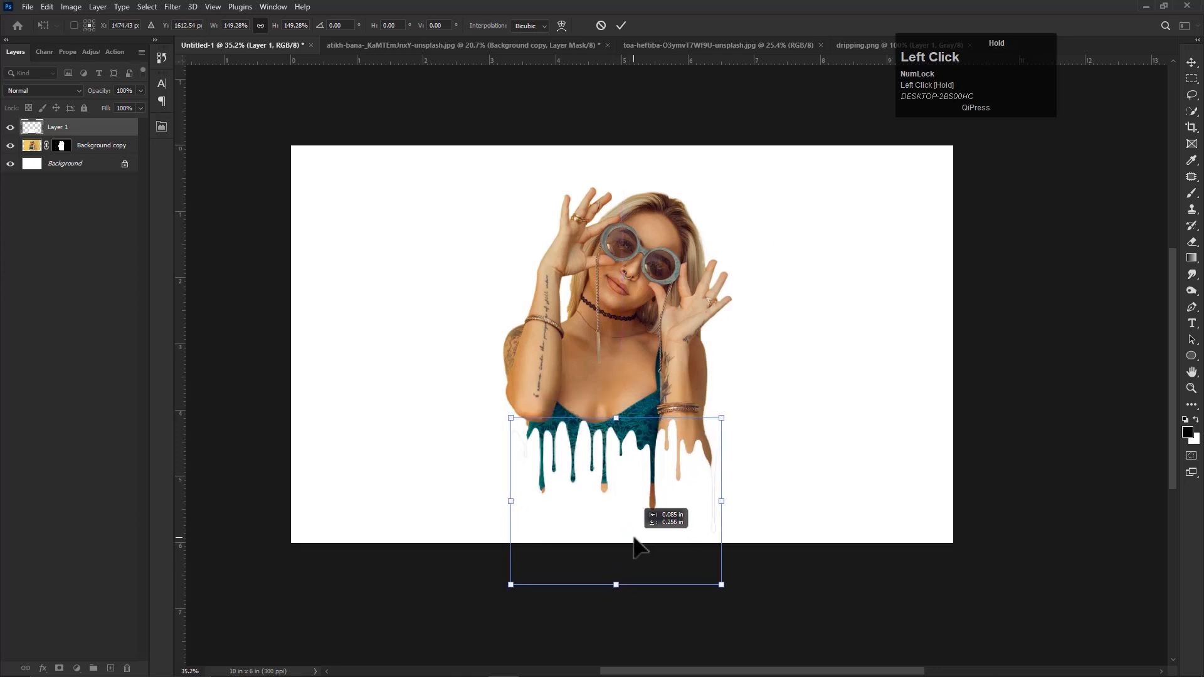
pyautogui.moveTo(634, 538); pyautogui.dragTo(633, 533)
pyautogui.doubleClick(633, 538)
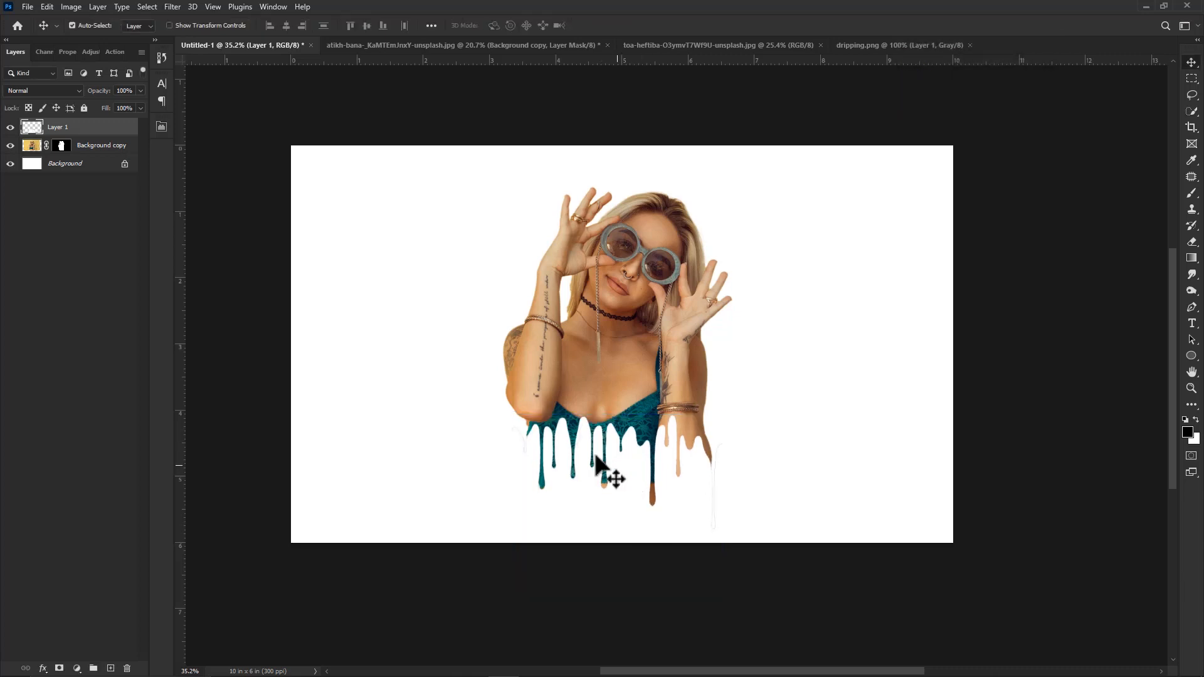
# Load Layer 1's drip outline as a selection and delete that area from the Background copy layer
pyautogui.keyDown('ctrl'); pyautogui.click(32, 130); pyautogui.keyUp('ctrl')
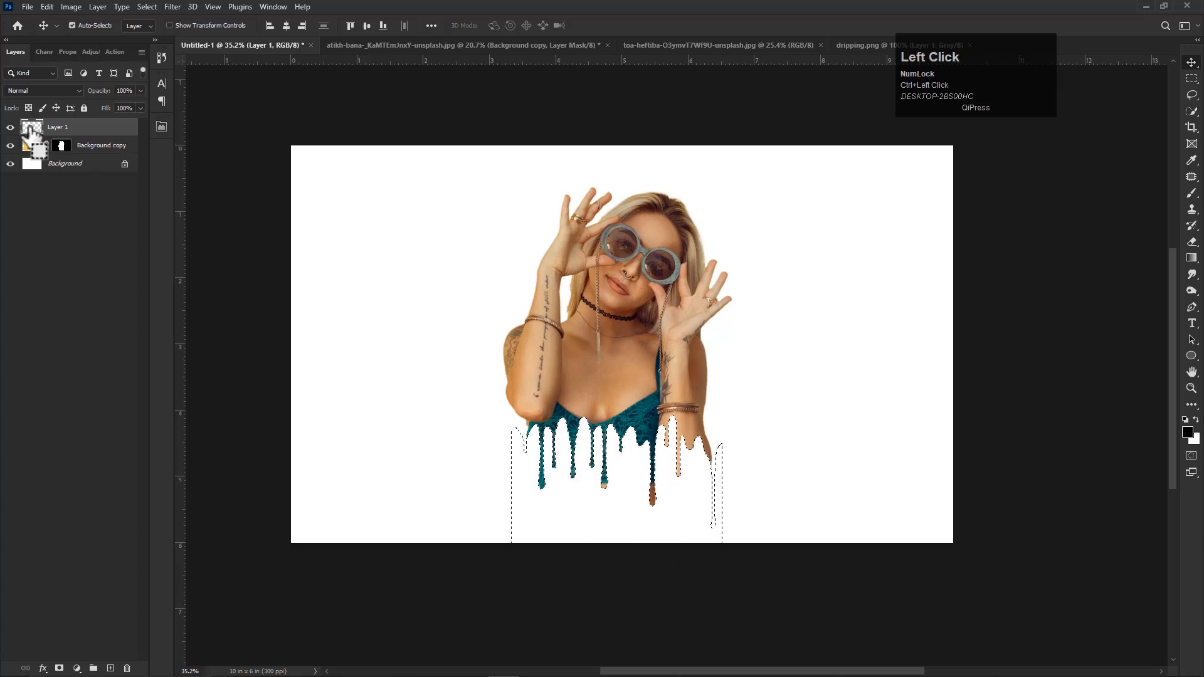
pyautogui.click(31, 147)
pyautogui.press('Delete')
# Hide Layer 1 and deselect the drip outline
pyautogui.click(10, 128)
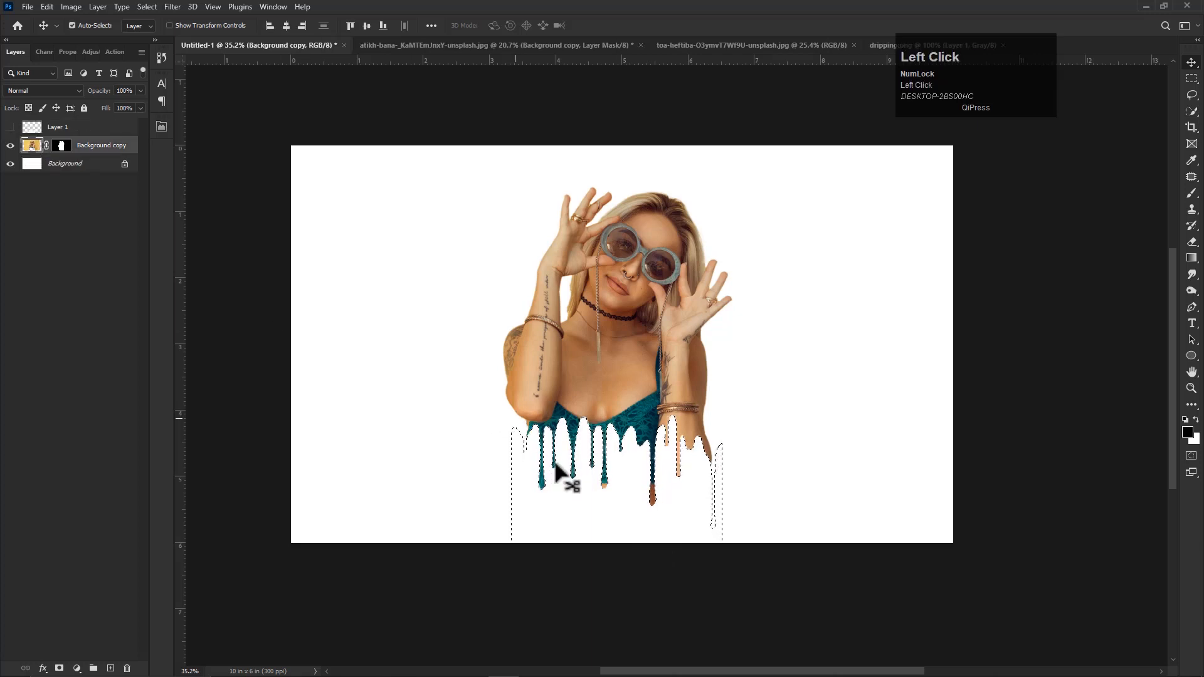
pyautogui.click(147, 7)
pyautogui.click(152, 31)
# Brush black on the Background copy layer mask at 31 px to remove stray remnants beside the outer drips
pyautogui.moveTo(753, 420); pyautogui.dragTo(753, 416)
pyautogui.scroll(1, 694, 427)
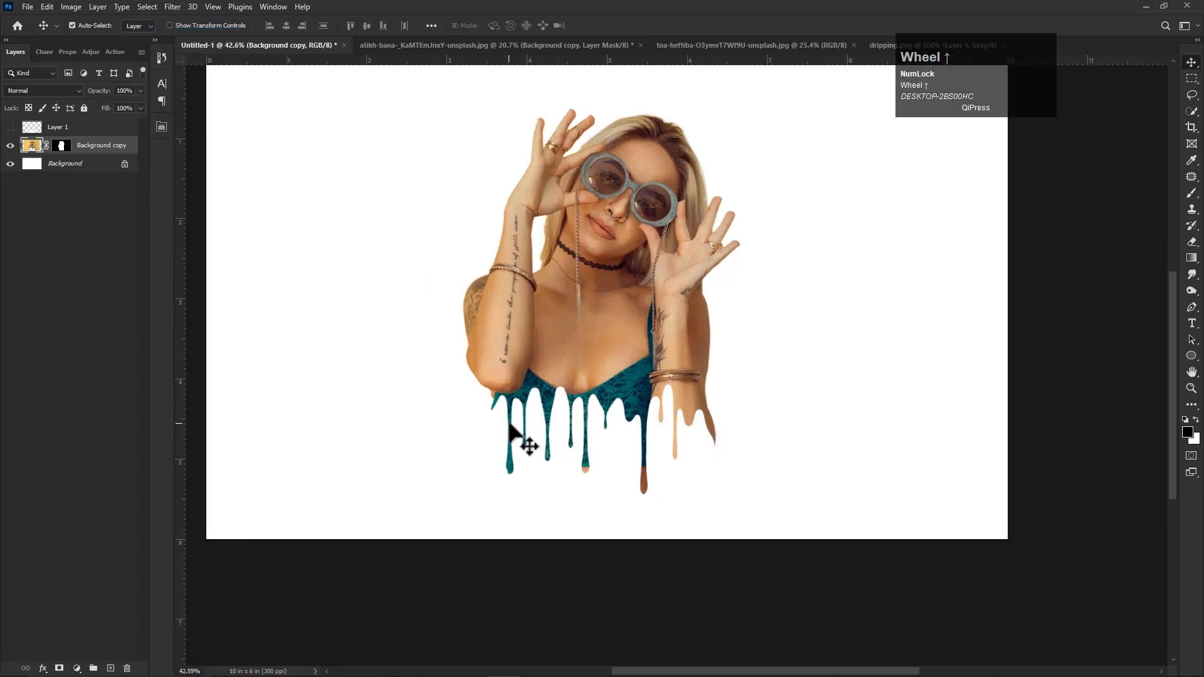
pyautogui.click(1191, 193)
pyautogui.scroll(1, 640, 447)
pyautogui.keyDown('alt'); pyautogui.rightClick(607, 457); pyautogui.keyUp('alt')
pyautogui.scroll(3, 421, 420)
pyautogui.moveTo(495, 393); pyautogui.dragTo(498, 404)
pyautogui.click(61, 145)
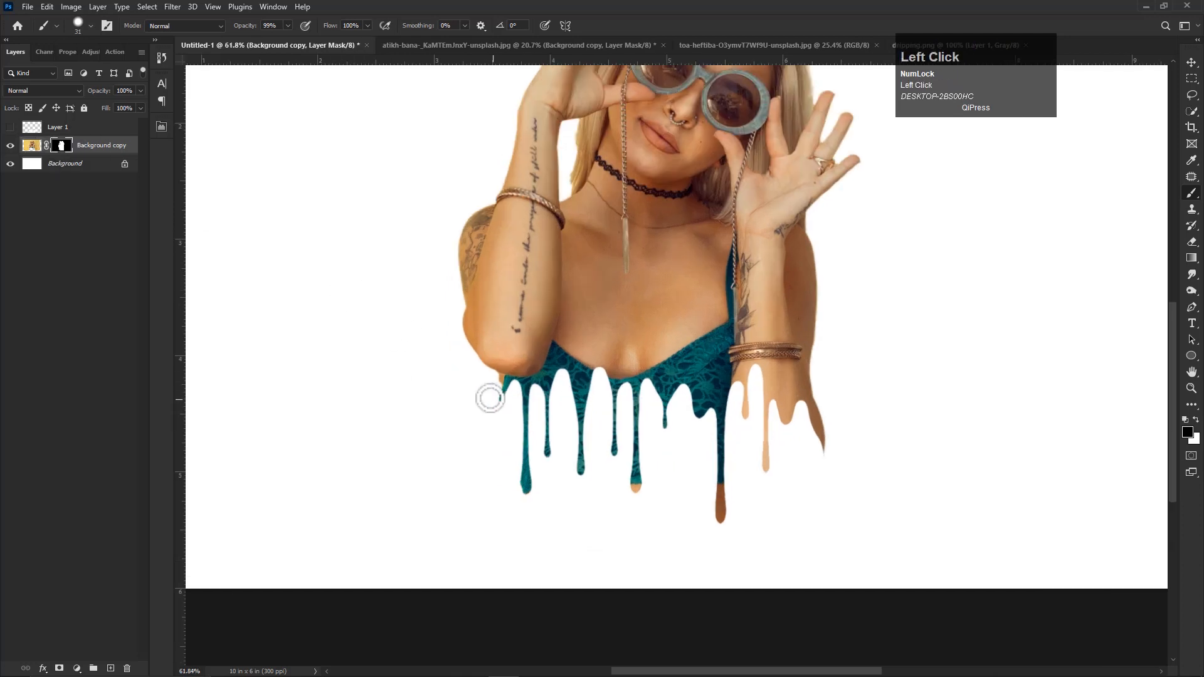
pyautogui.moveTo(653, 457); pyautogui.dragTo(589, 412)
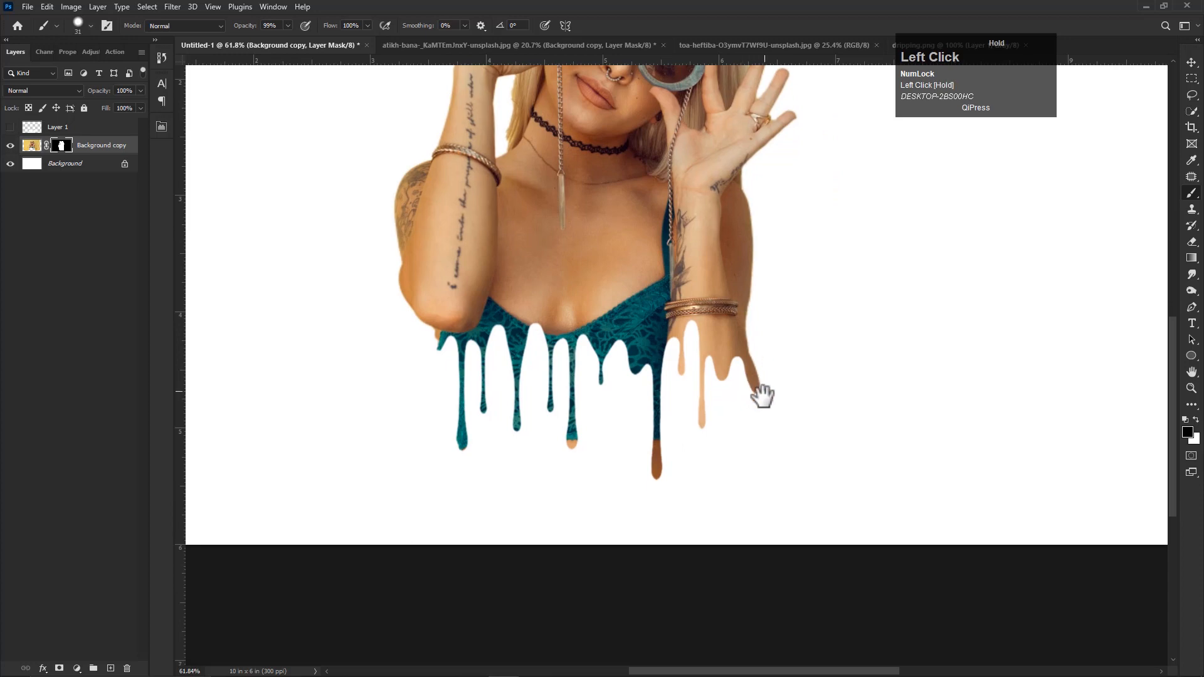
# Add a new empty layer directly above the Background copy layer
pyautogui.scroll(-4, 752, 414)
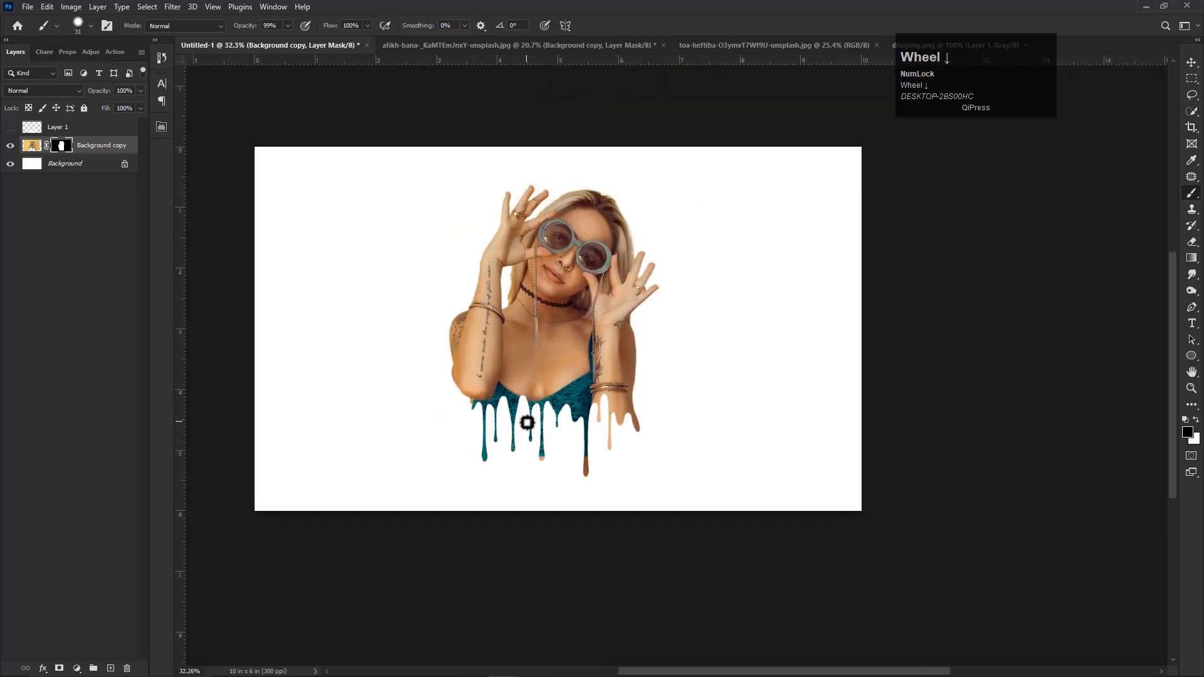
pyautogui.scroll(-1, 526, 423)
pyautogui.press('v')
pyautogui.click(560, 367)
pyautogui.click(90, 149)
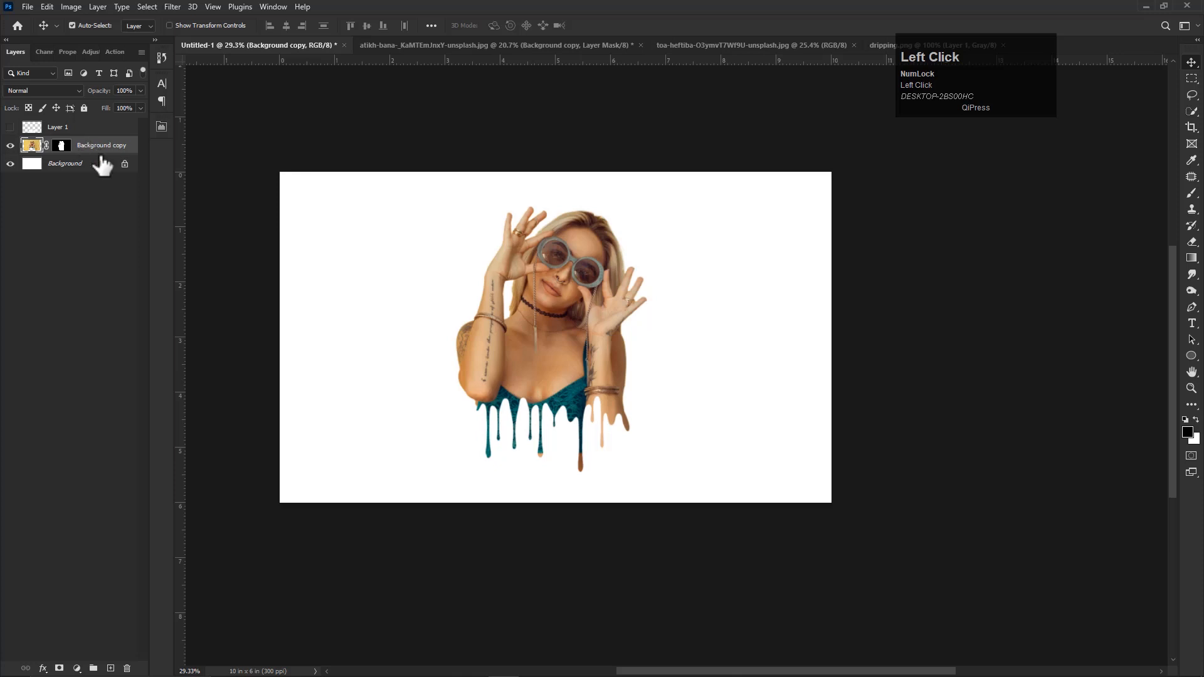
pyautogui.click(81, 470)
pyautogui.press('space')
pyautogui.click(65, 152)
pyautogui.click(112, 669)
pyautogui.click(110, 669)
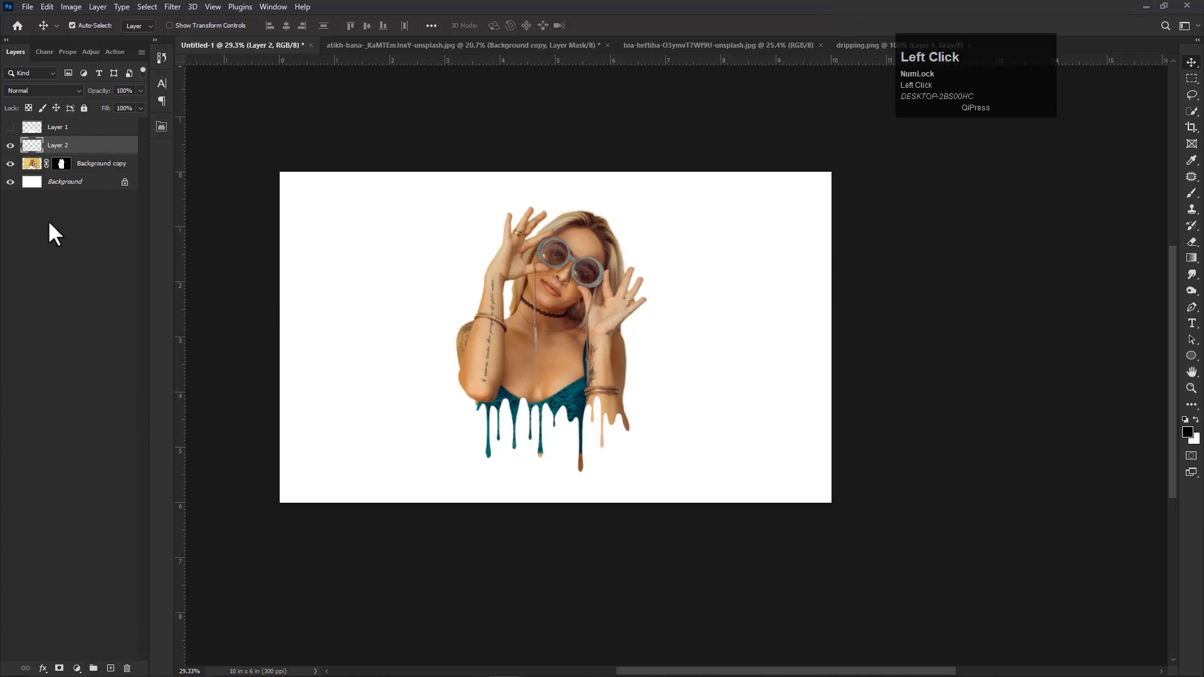
# Activate the Gradient tool and set the foreground color to a light blue
pyautogui.click(1191, 257)
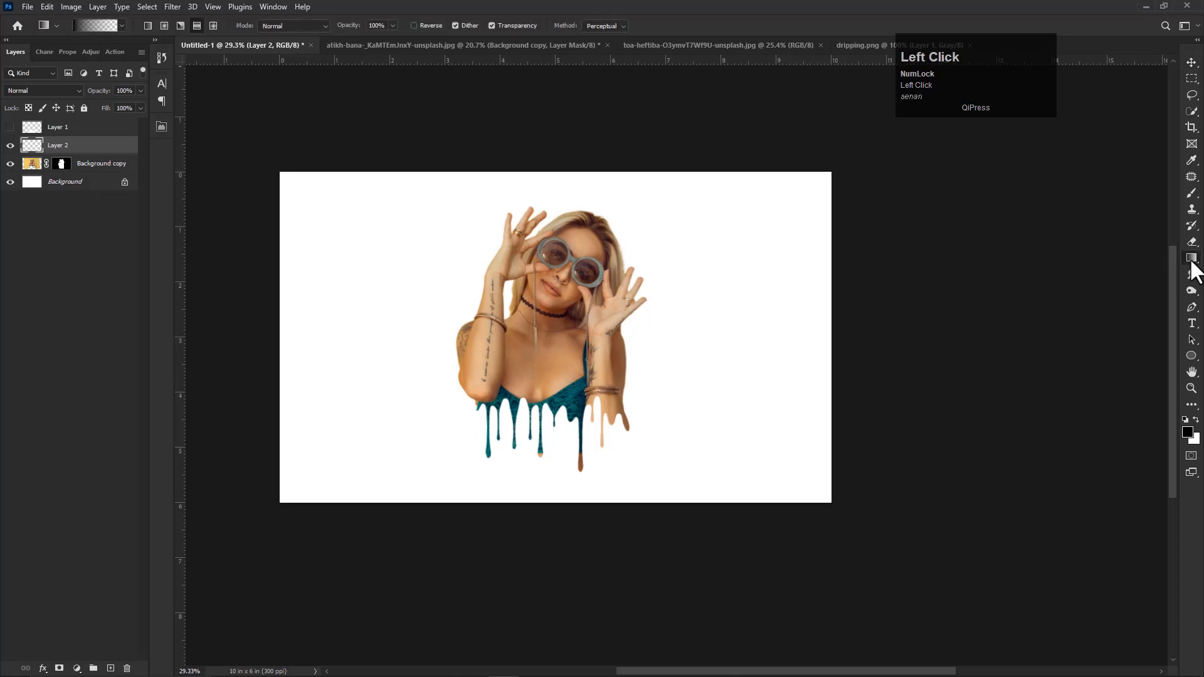
pyautogui.click(1187, 432)
pyautogui.moveTo(785, 313); pyautogui.dragTo(784, 290)
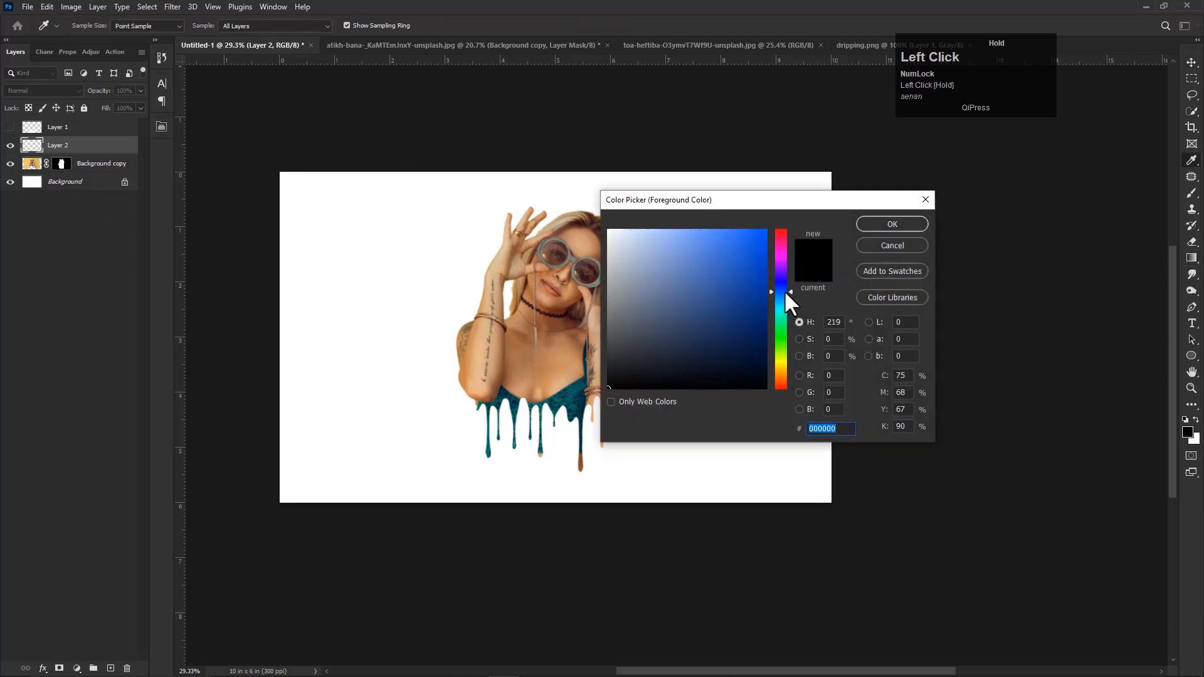
pyautogui.moveTo(640, 239); pyautogui.dragTo(649, 240)
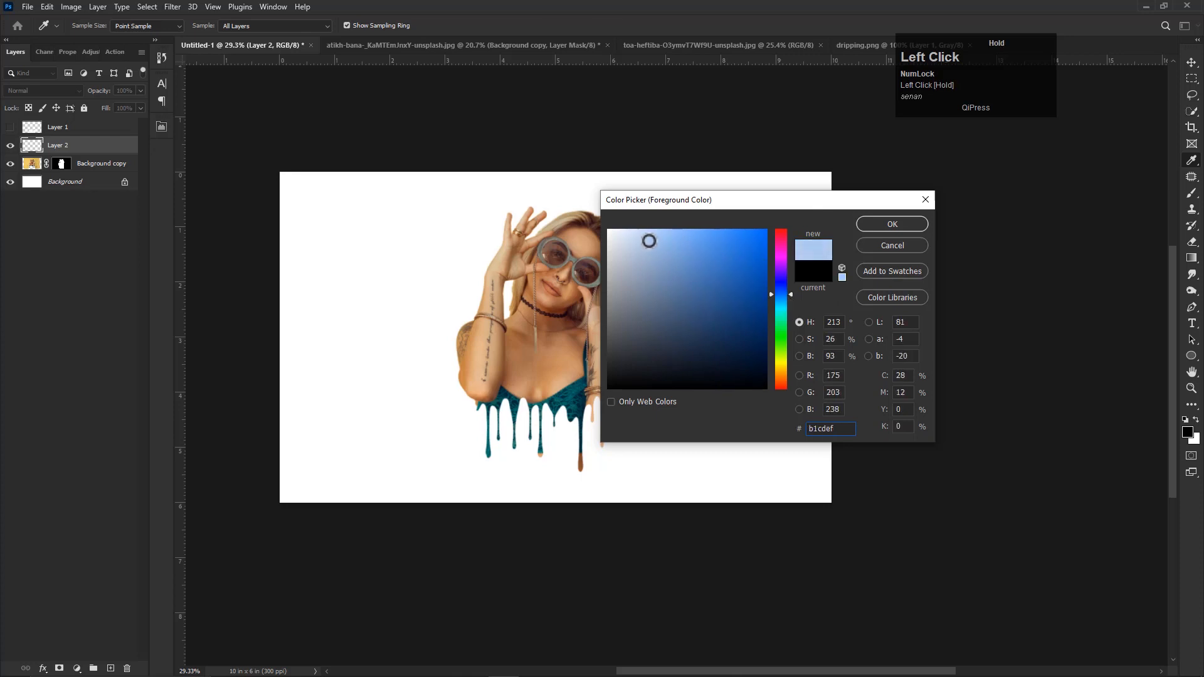
pyautogui.click(893, 225)
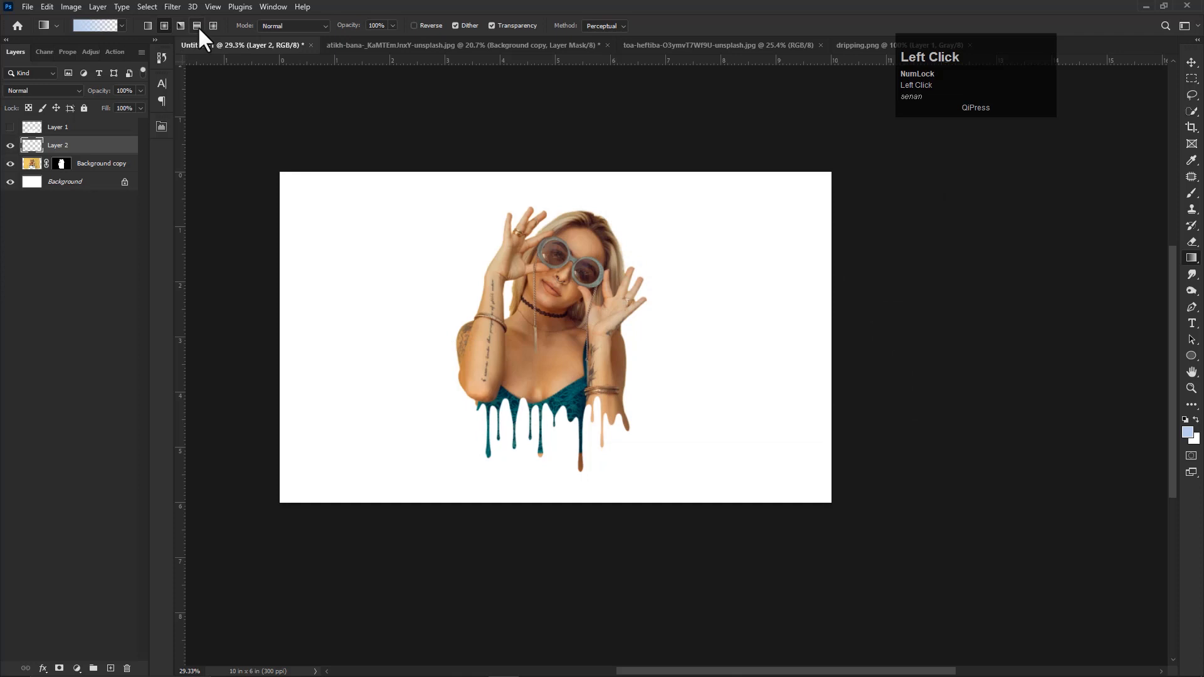
# Draw a reflected light-blue-to-transparent gradient on Layer 2, diagonally from the canvas's upper-left corner to its lower-right corner
pyautogui.moveTo(840, 506); pyautogui.dragTo(212, 132)
pyautogui.hotkey('ctrl', 'z')
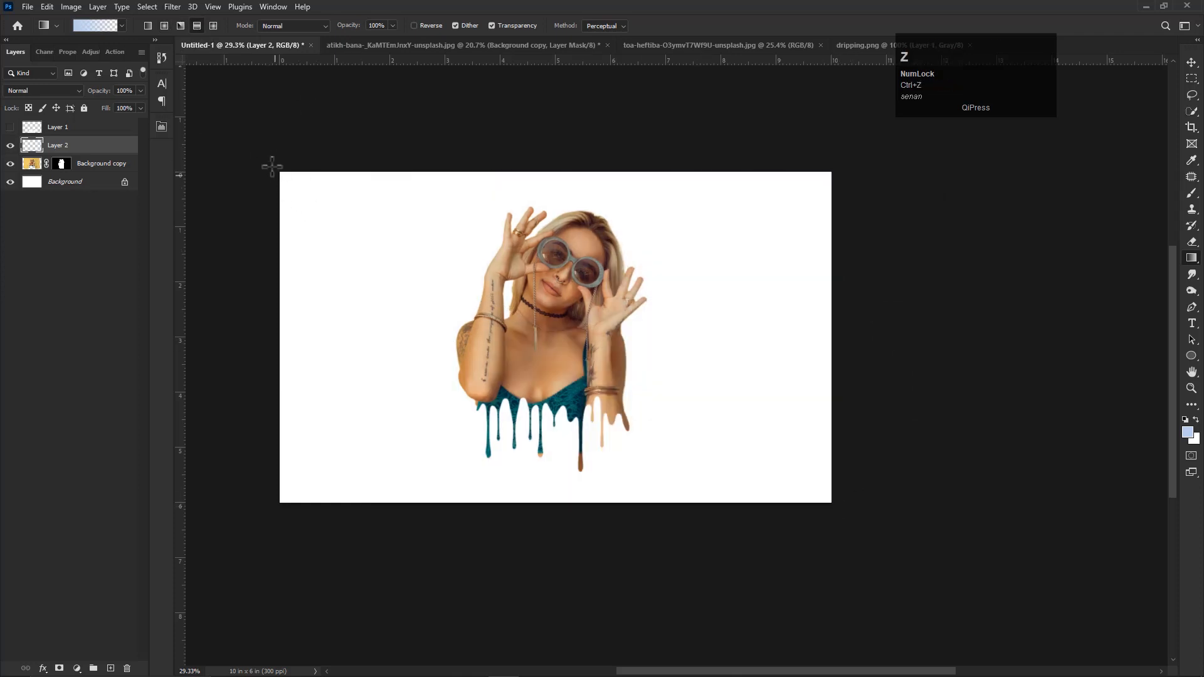
pyautogui.moveTo(268, 168); pyautogui.dragTo(878, 528)
# Move Layer 2 below the Background copy layer so the gradient sits behind the woman
pyautogui.moveTo(70, 145); pyautogui.dragTo(85, 181)
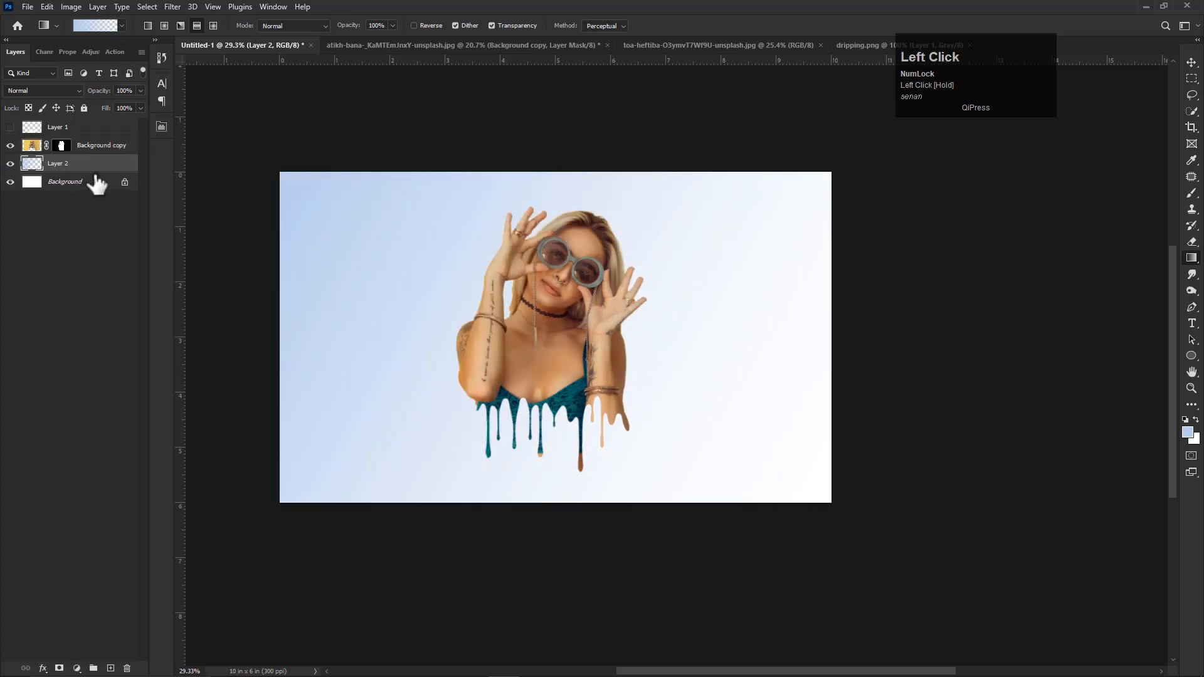
pyautogui.hotkey('ctrl', 'z')
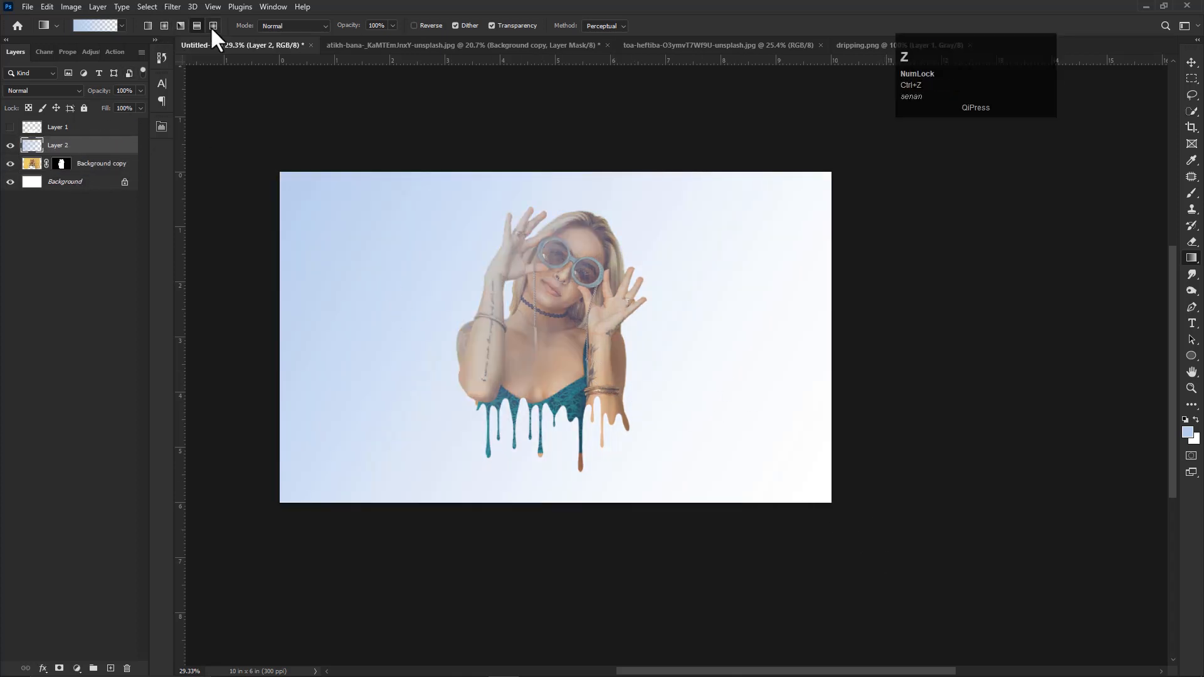
pyautogui.moveTo(70, 145); pyautogui.dragTo(91, 181)
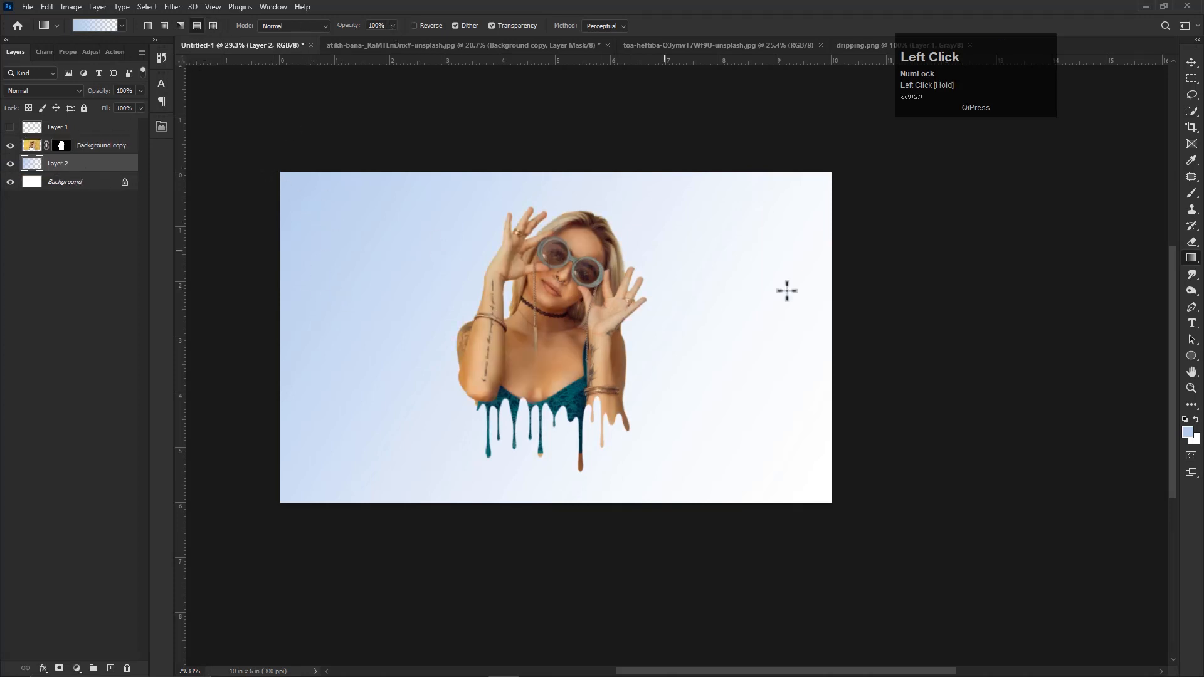
# Delete the existing gradient layer and add a new empty layer between the white Background and the woman
pyautogui.click(10, 163)
pyautogui.click(10, 164)
pyautogui.click(10, 163)
pyautogui.moveTo(73, 175); pyautogui.dragTo(126, 667)
pyautogui.click(110, 669)
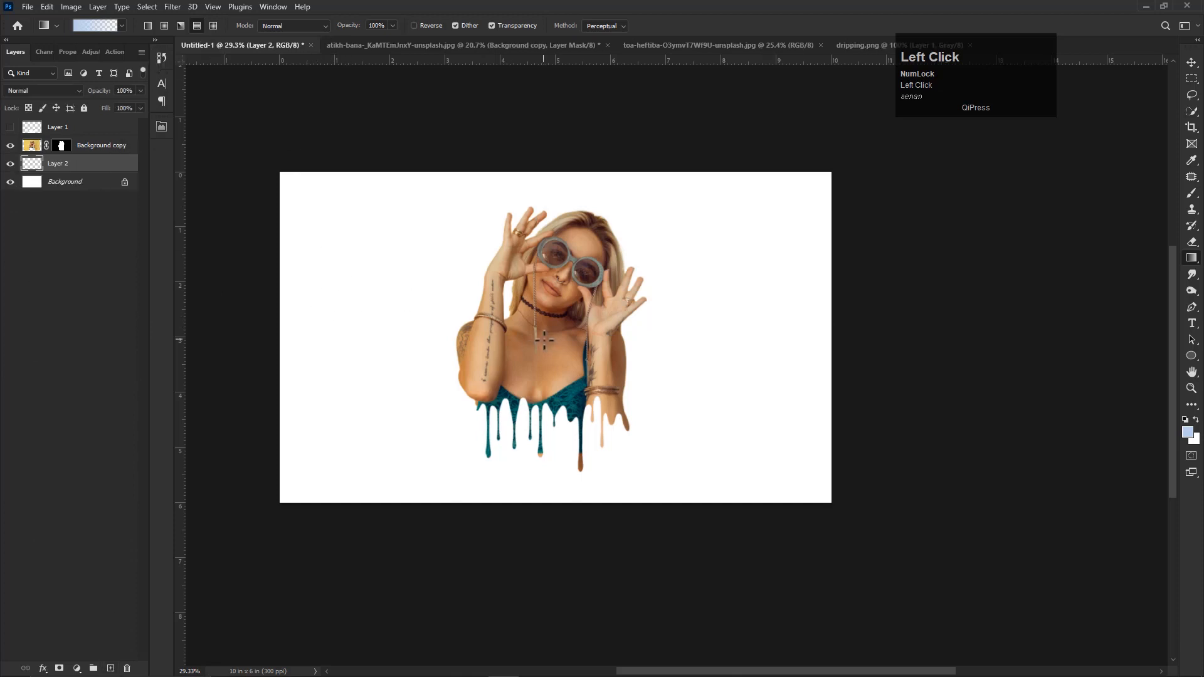
# Draw a reversed reflected gradient diagonally outward from behind the woman, tinting the upper-left and lower-right canvas corners light blue
pyautogui.moveTo(544, 340); pyautogui.dragTo(914, 570)
pyautogui.hotkey('ctrl', 'z')
pyautogui.click(414, 25)
pyautogui.moveTo(789, 490); pyautogui.dragTo(1034, 586)
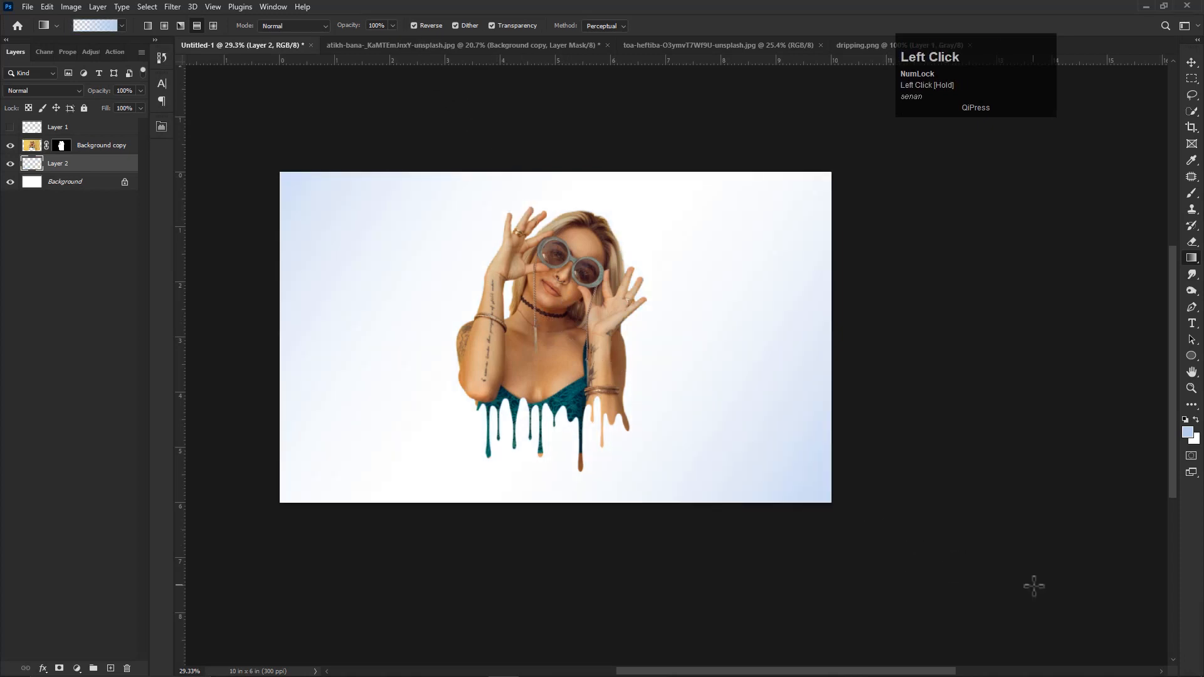
pyautogui.press('v')
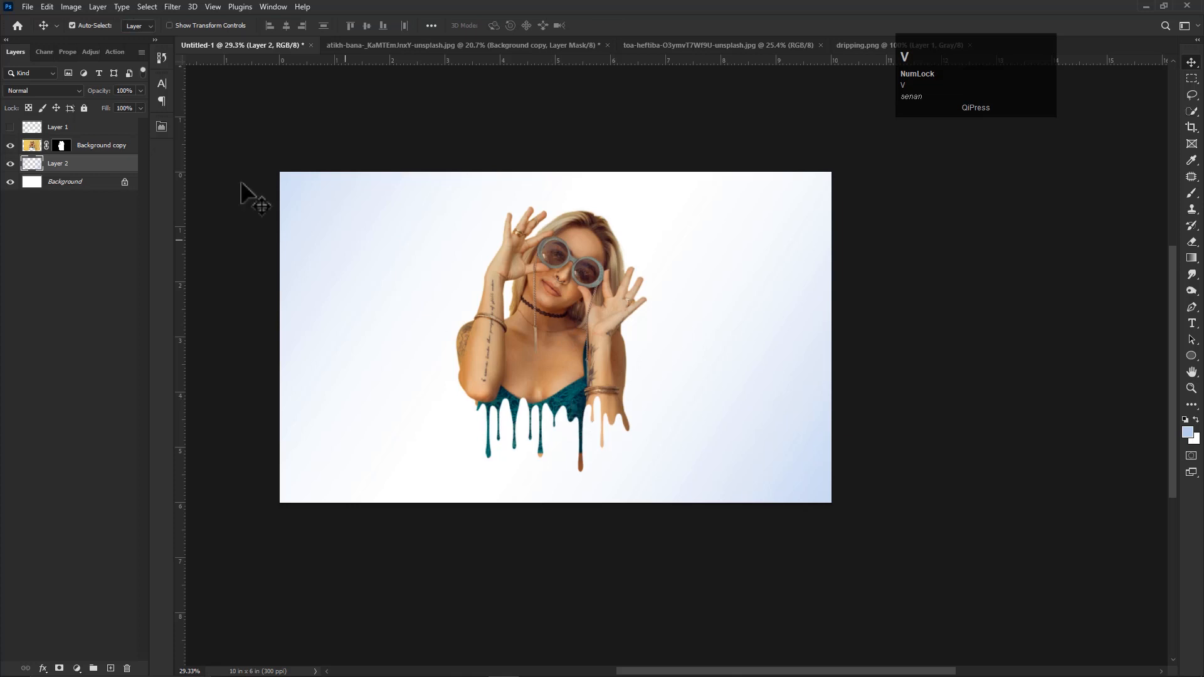
# Add a new empty layer directly above the gradient layer, Layer 2
pyautogui.click(86, 145)
pyautogui.click(83, 164)
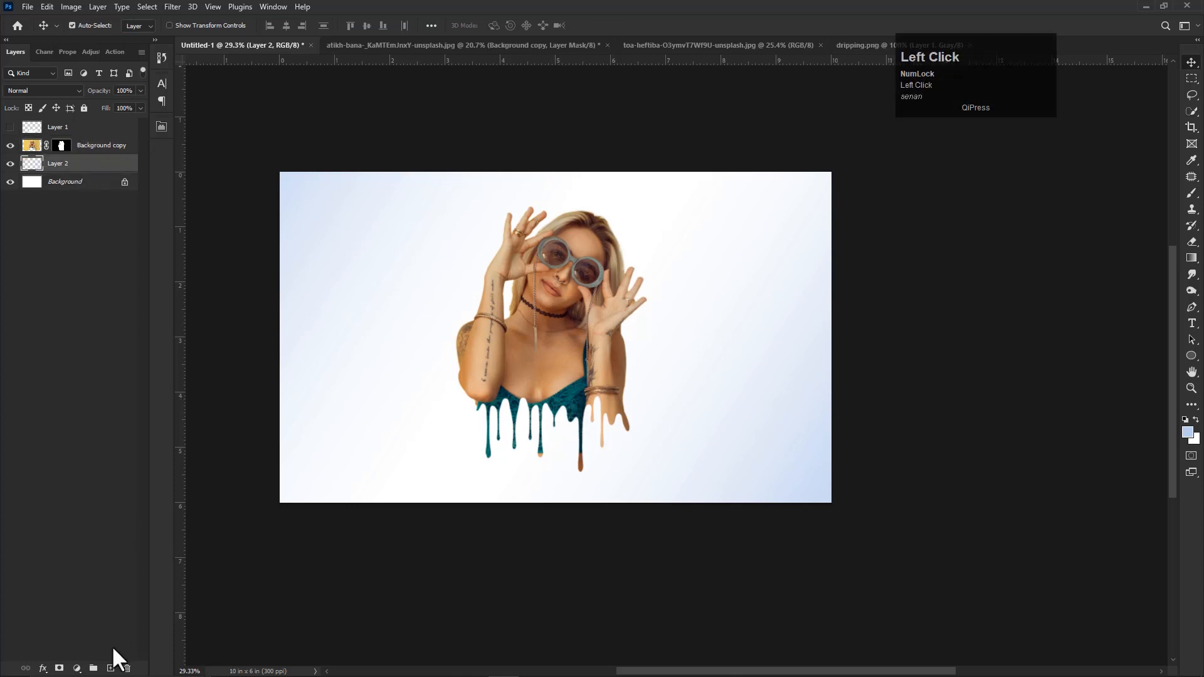
pyautogui.click(111, 668)
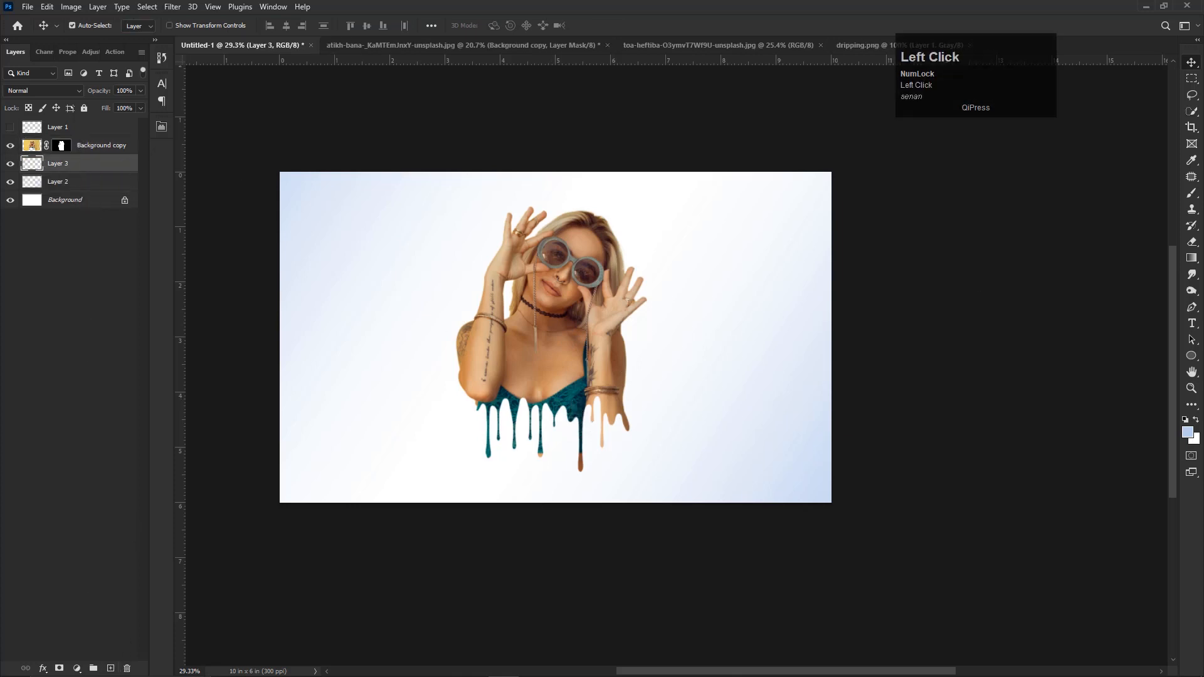
# Activate the Brush tool with a splatter brush tip and set its size to about 710 px
pyautogui.click(1192, 195)
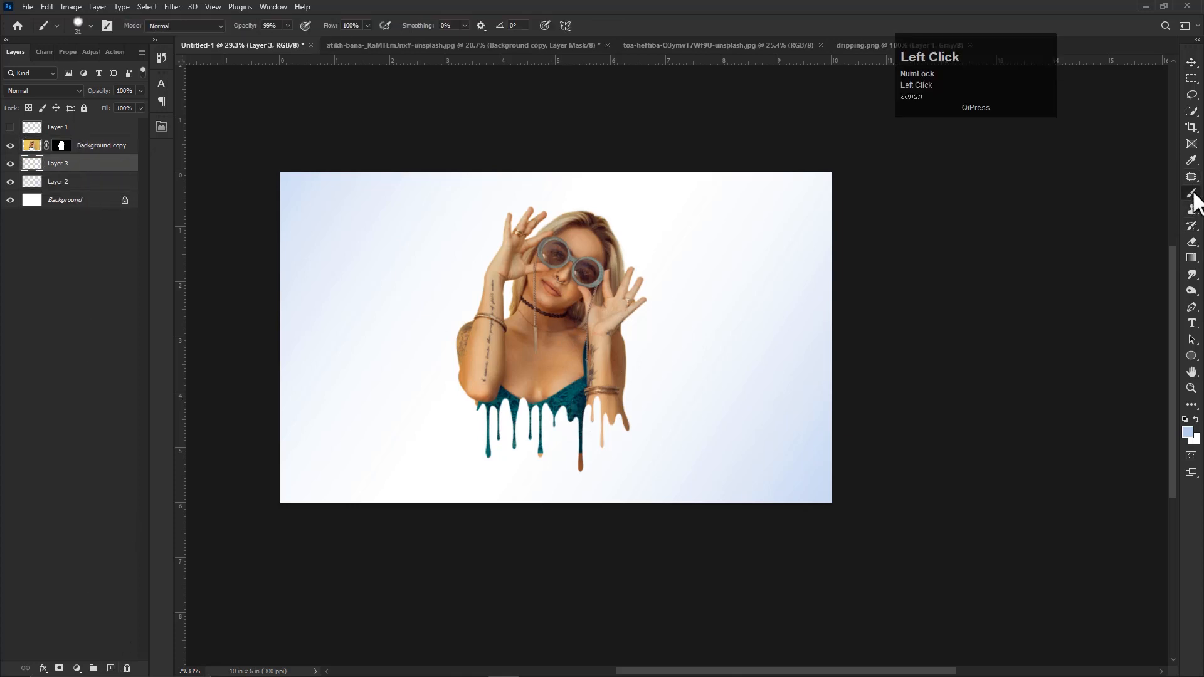
pyautogui.click(87, 23)
pyautogui.scroll(-3, 139, 193)
pyautogui.click(152, 224)
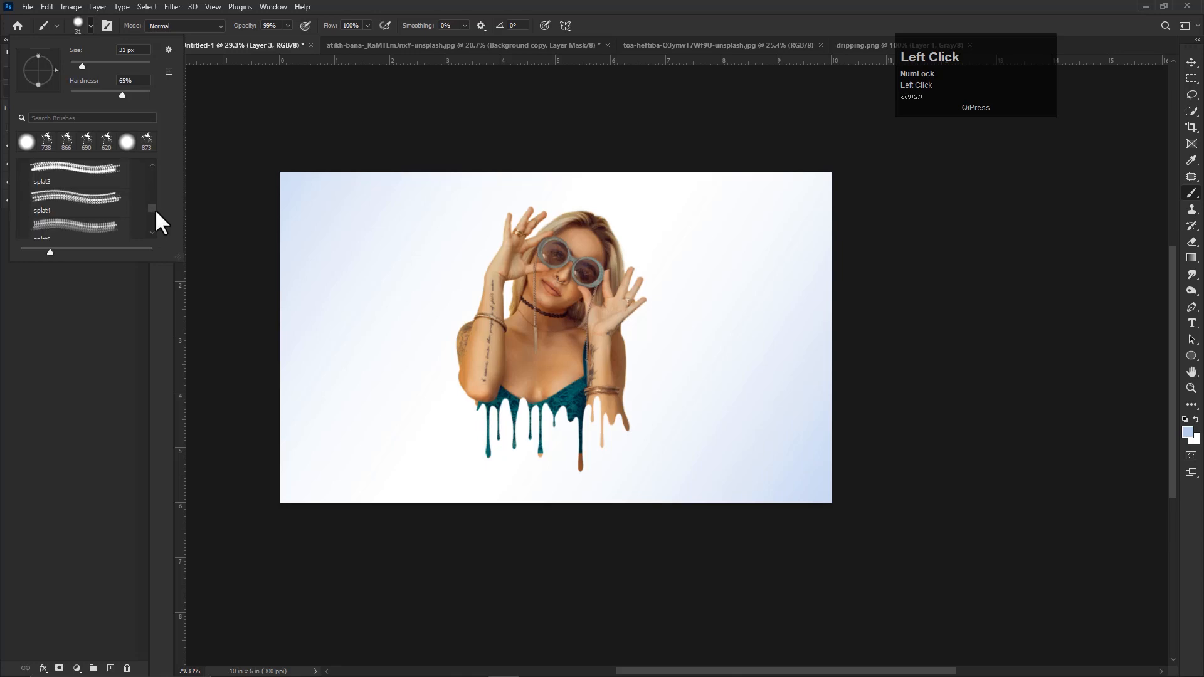
pyautogui.click(47, 140)
pyautogui.click(595, 8)
pyautogui.scroll(1, 543, 303)
pyautogui.keyDown('alt'); pyautogui.rightClick(464, 309); pyautogui.keyUp('alt')
pyautogui.click(841, 29)
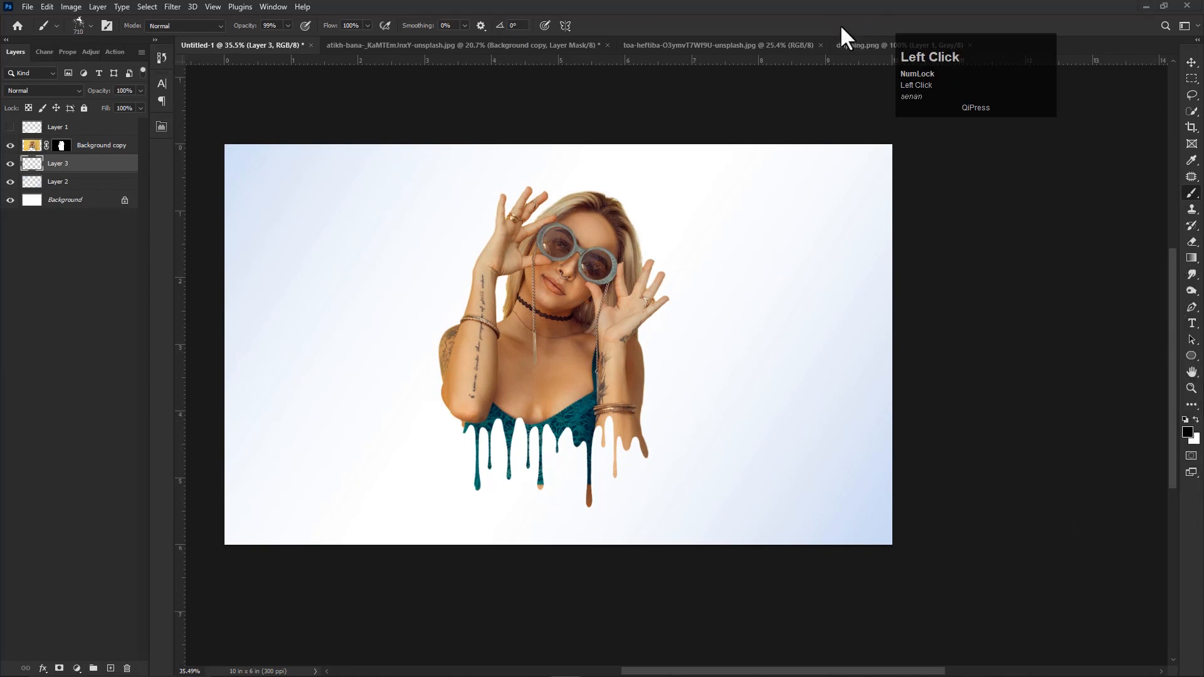
# Set the foreground color to pure red, #ff0000
pyautogui.scroll(-1, 661, 314)
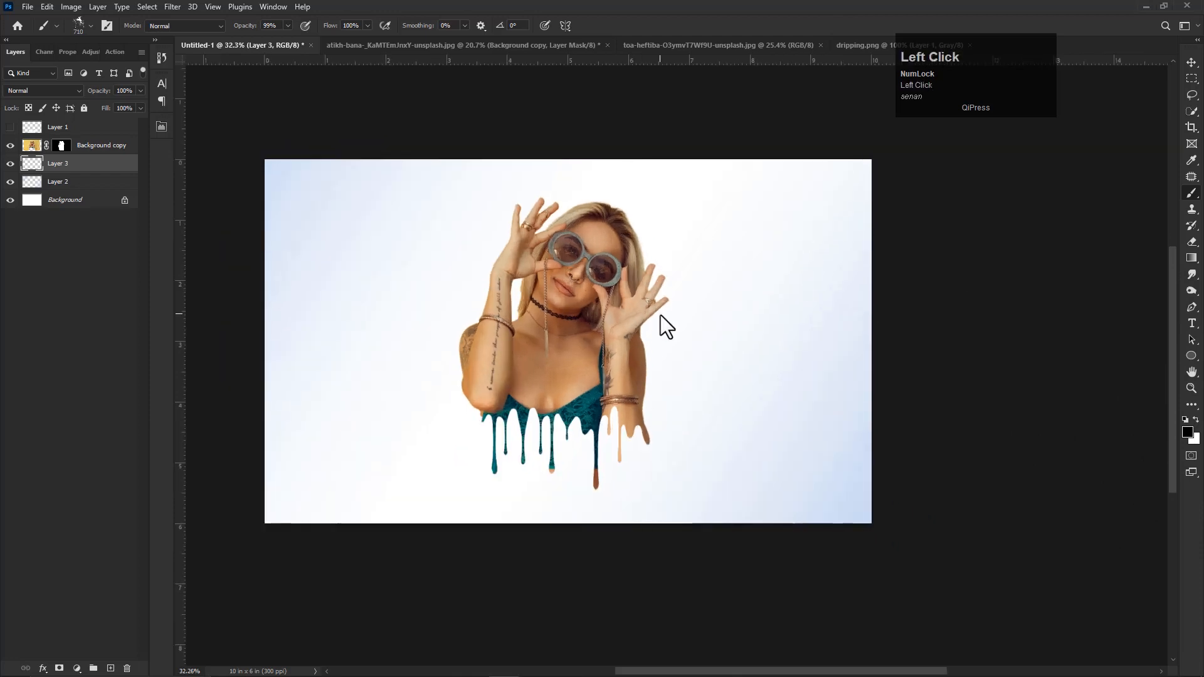
pyautogui.hotkey('ctrl', '0')
pyautogui.scroll(-2, 660, 312)
pyautogui.moveTo(733, 362); pyautogui.dragTo(696, 370)
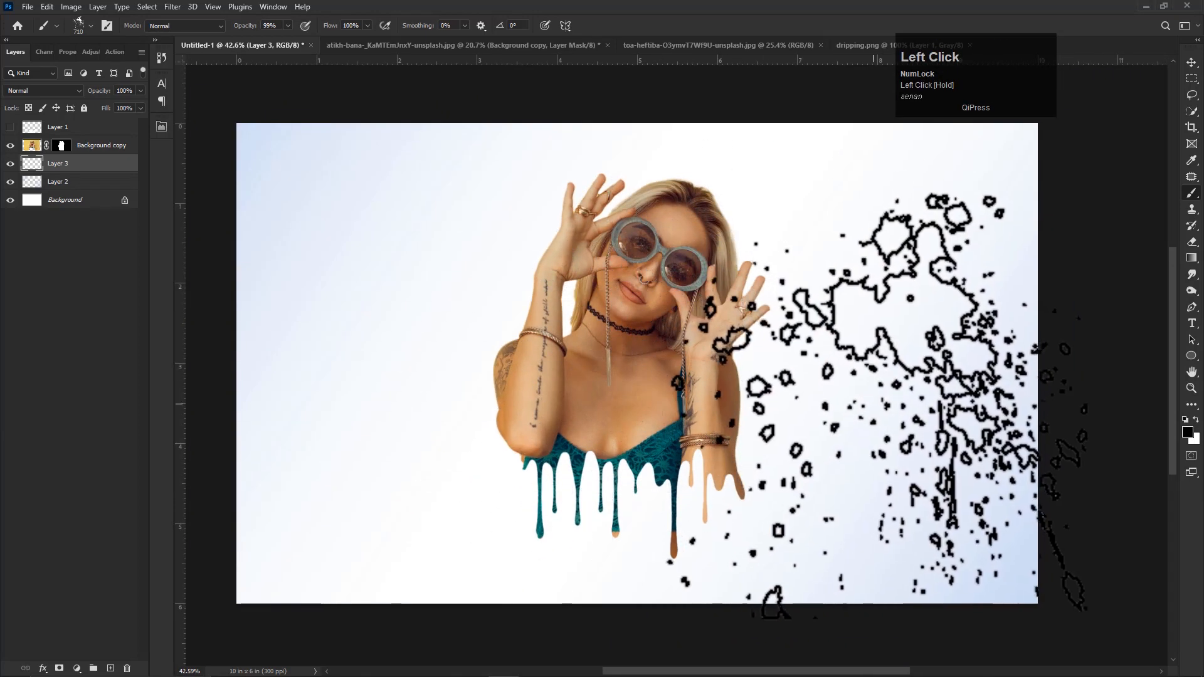
pyautogui.click(1188, 433)
pyautogui.click(744, 250)
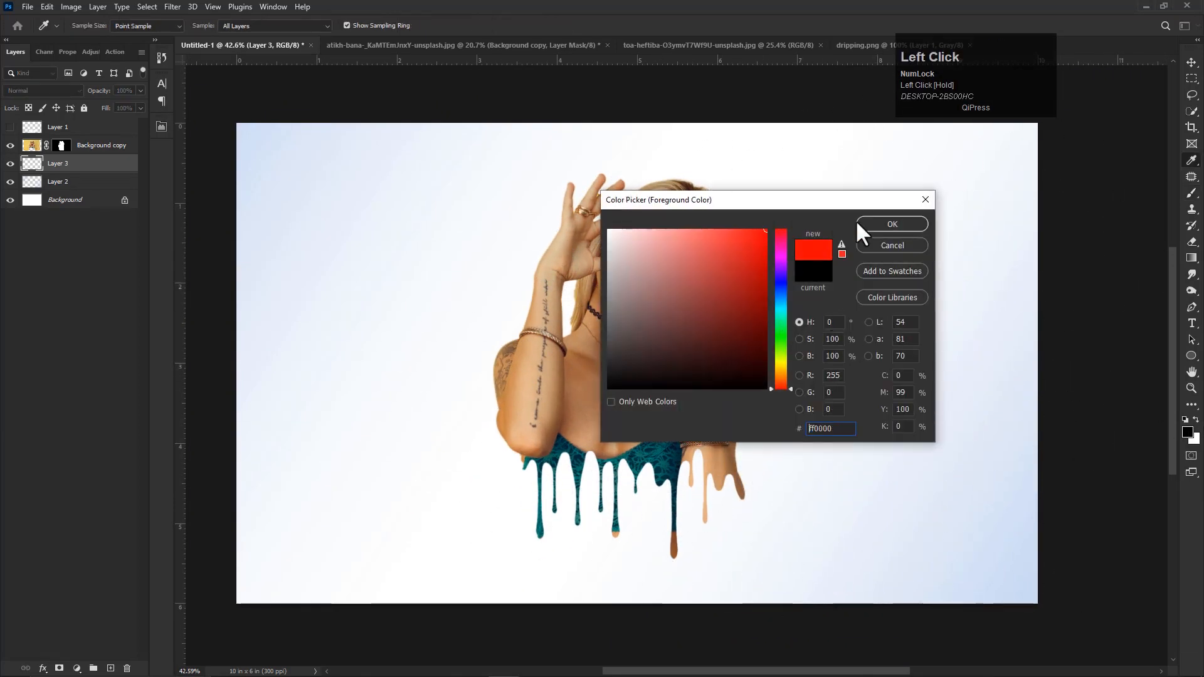
pyautogui.click(877, 224)
pyautogui.moveTo(527, 332)
pyautogui.mouseDown()
pyautogui.moveTo(513, 332)
pyautogui.moveTo(636, 323)
pyautogui.moveTo(487, 329)
pyautogui.mouseUp()
pyautogui.click(533, 330)
pyautogui.scroll(-3, 650, 407)
pyautogui.moveTo(649, 407); pyautogui.dragTo(613, 411)
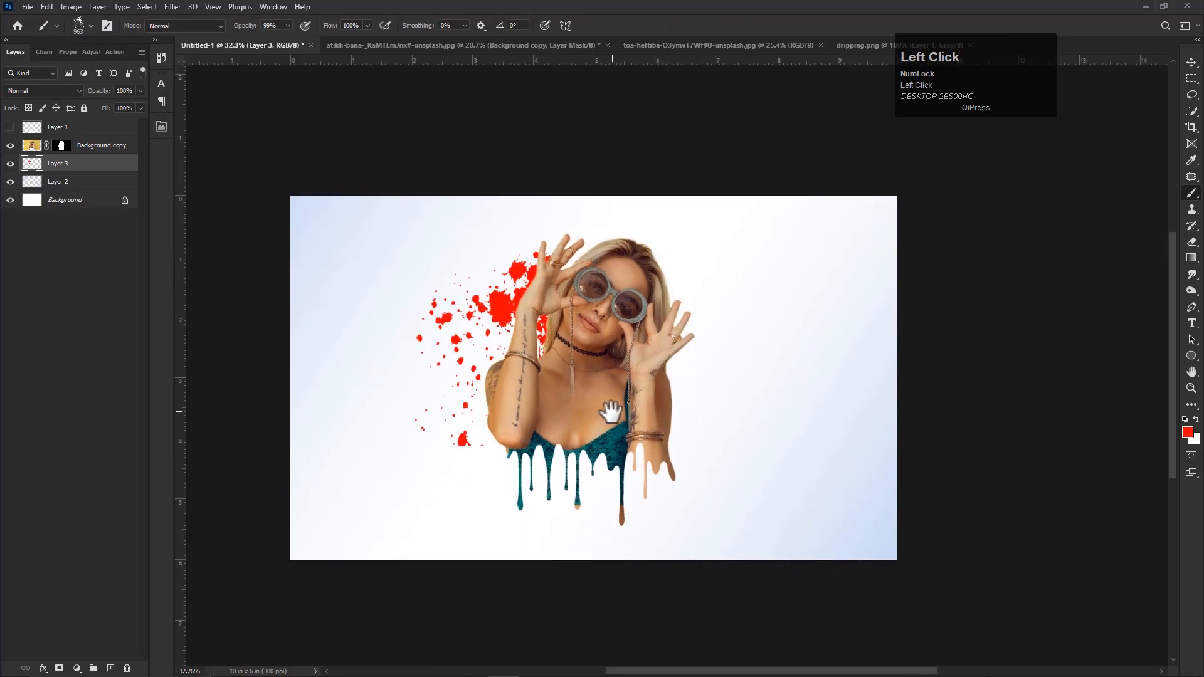
pyautogui.hotkey('ctrl', 'z')
# Stamp red splatters on Layer 3 behind the arm on the image's left side, with brush sizes of about 932 and 715 px
pyautogui.keyDown('alt'); pyautogui.moveTo(537, 340); pyautogui.dragTo(501, 339); pyautogui.keyUp('alt')
pyautogui.keyDown('alt'); pyautogui.moveTo(510, 336); pyautogui.dragTo(544, 335); pyautogui.keyUp('alt')
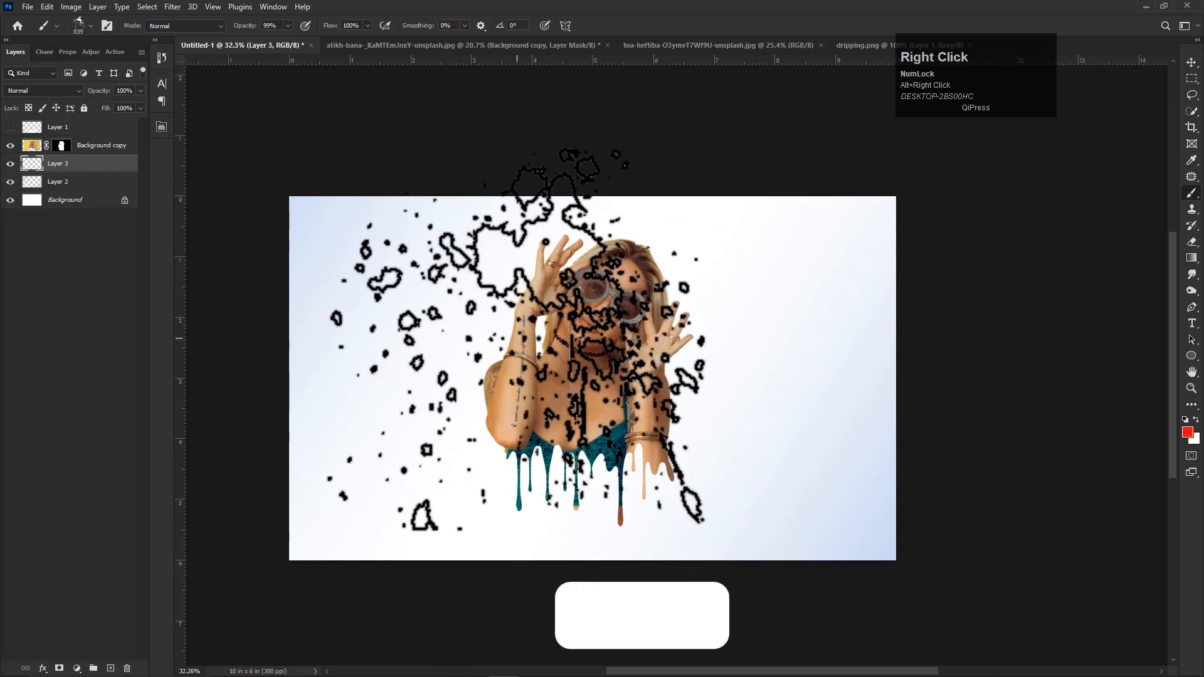
pyautogui.click(520, 339)
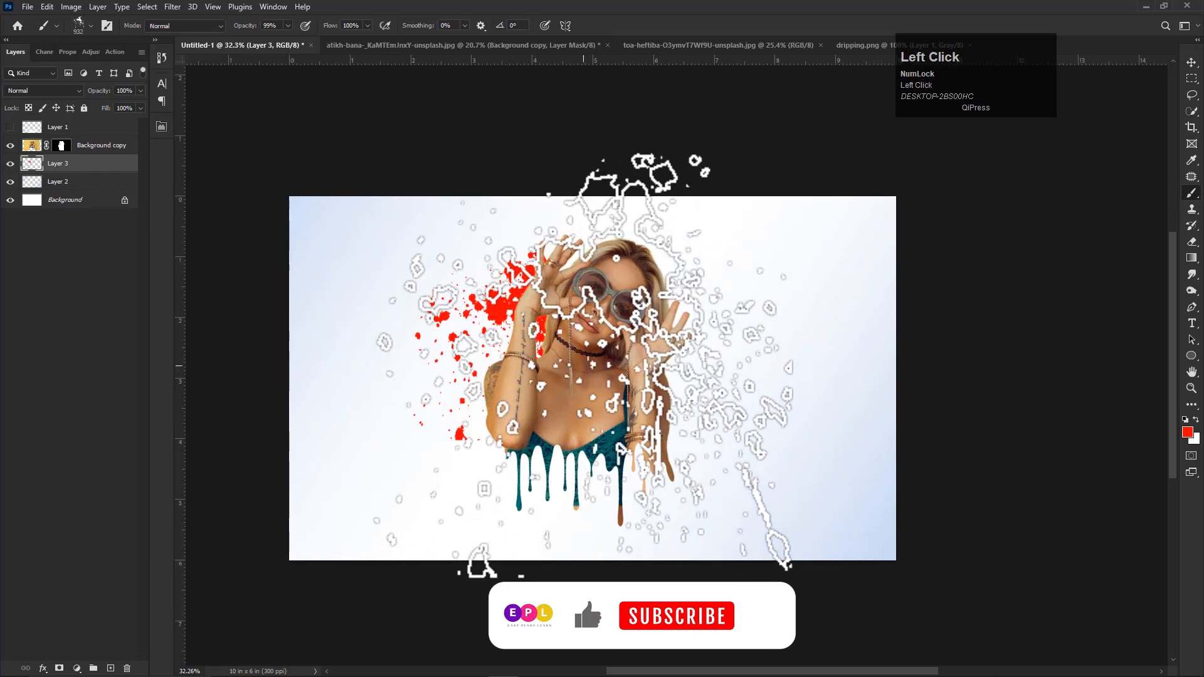
pyautogui.keyDown('alt'); pyautogui.moveTo(513, 383); pyautogui.dragTo(499, 385); pyautogui.keyUp('alt')
pyautogui.click(509, 380)
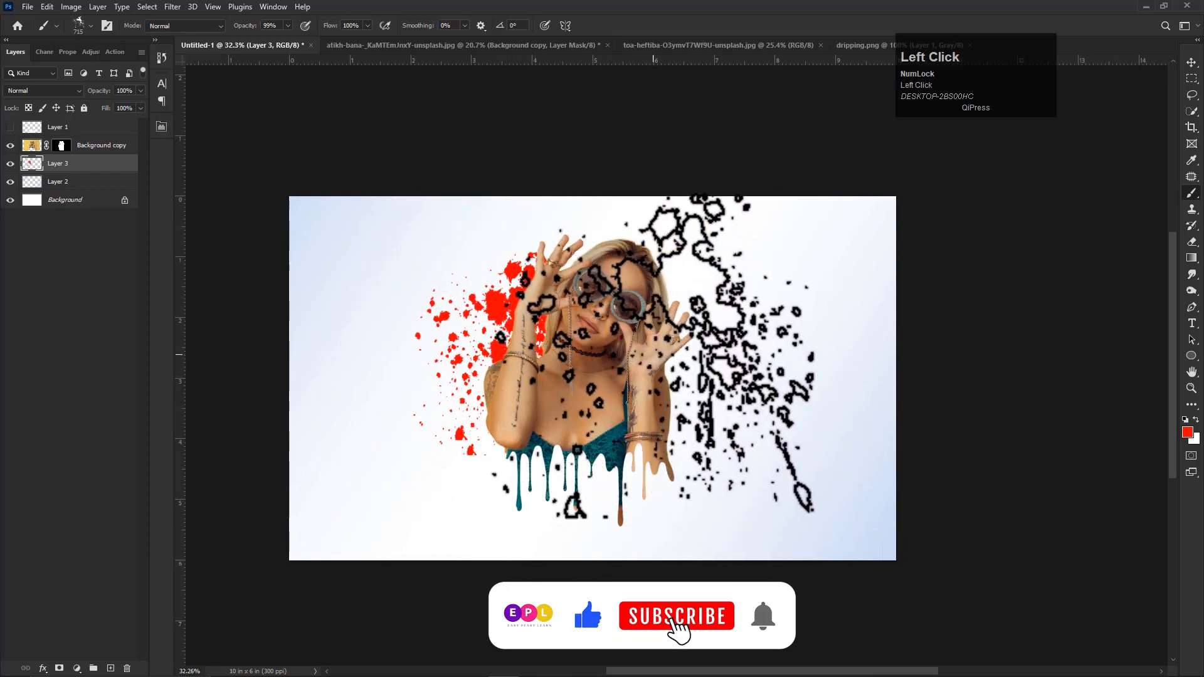
# Stamp red splatters on Layer 3 behind the hand and hair on the image's right side, with the brush at about 710 px
pyautogui.click(651, 357)
pyautogui.moveTo(634, 368)
pyautogui.keyDown('alt'); pyautogui.mouseDown()
pyautogui.moveTo(647, 366)
pyautogui.moveTo(603, 381)
pyautogui.mouseUp(); pyautogui.keyUp('alt')
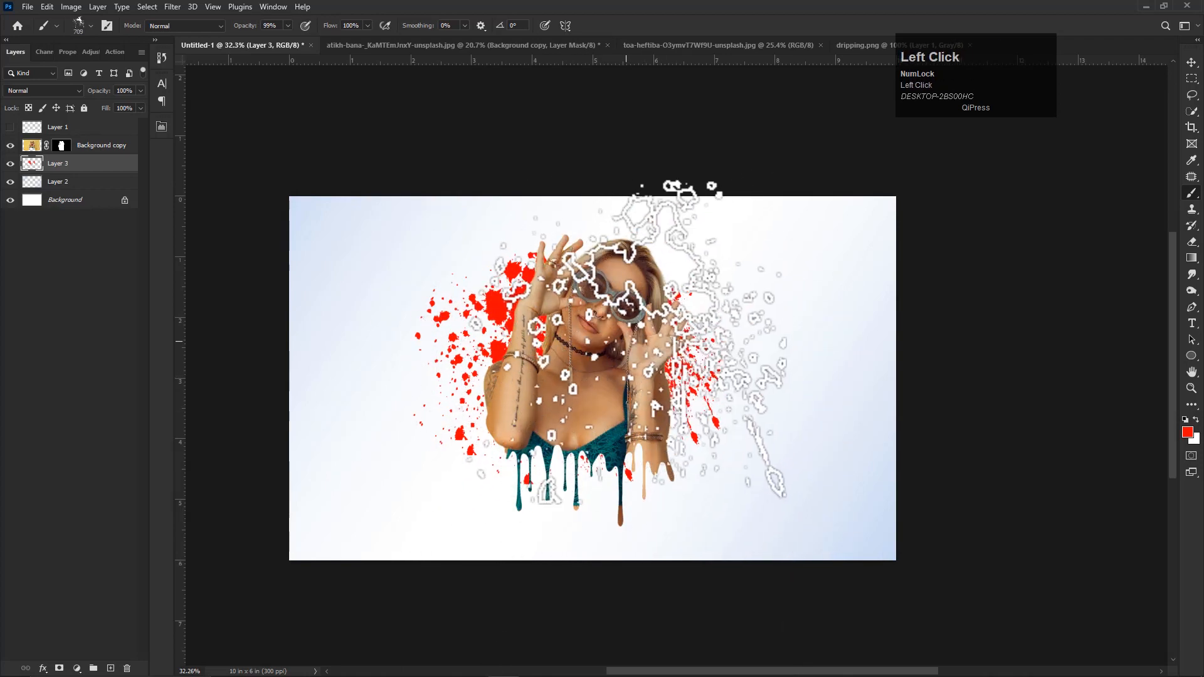
pyautogui.scroll(-1, 658, 383)
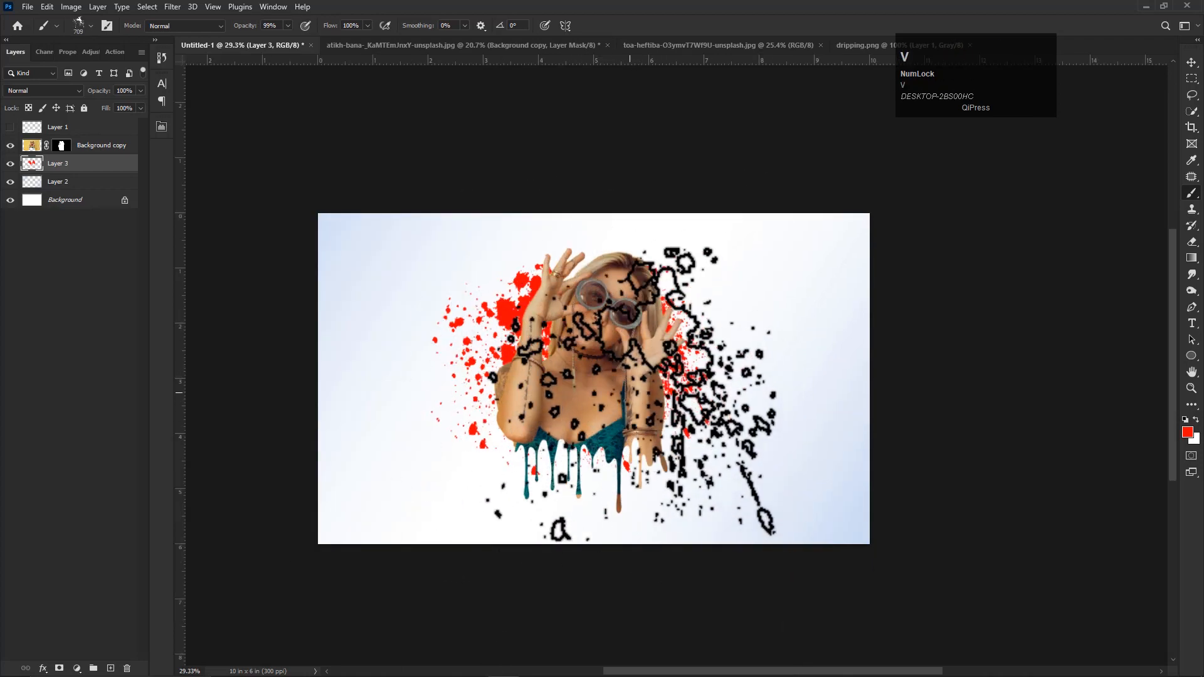
pyautogui.press('v')
pyautogui.hotkey('ctrl', '0')
pyautogui.scroll(-3, 628, 390)
pyautogui.moveTo(650, 386); pyautogui.dragTo(602, 354)
# Stamp red splatters around the drips below the woman's torso with the brush reduced to about 642 px
pyautogui.press('b')
pyautogui.keyDown('alt'); pyautogui.rightClick(534, 418); pyautogui.keyUp('alt')
pyautogui.moveTo(547, 447); pyautogui.dragTo(592, 350)
pyautogui.press('space')
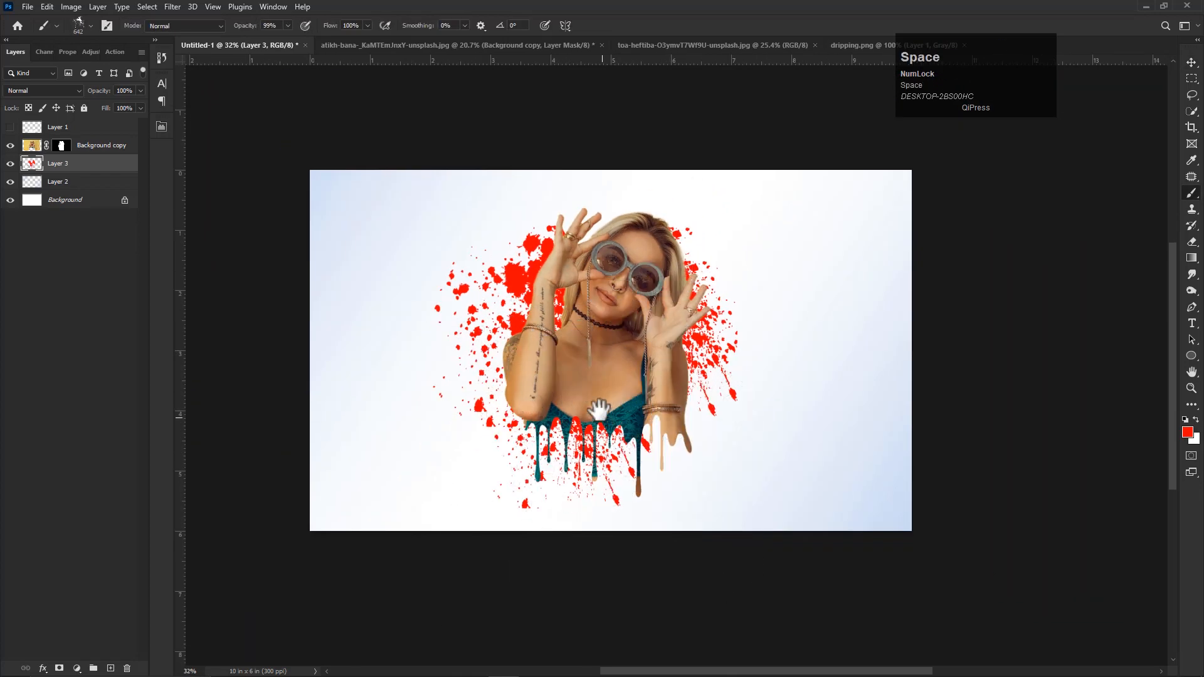
pyautogui.scroll(-2, 580, 370)
pyautogui.press('v')
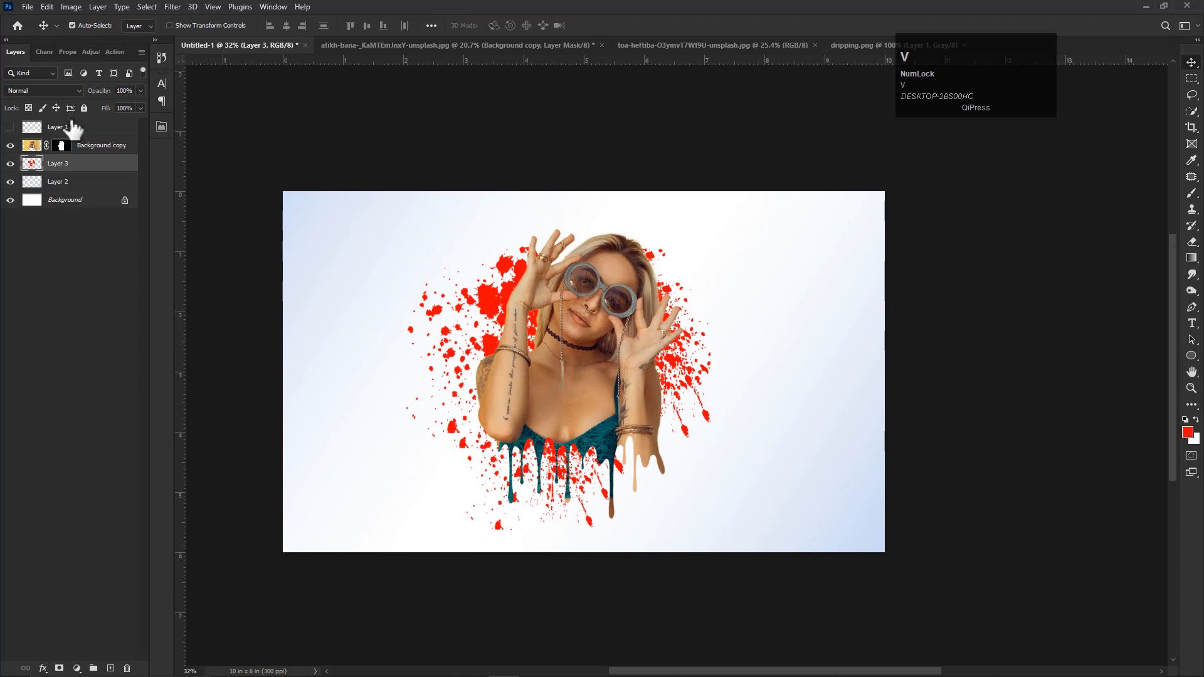
# Add a Drop Shadow effect to the Background copy layer with the blend mode Linear Burn
pyautogui.moveTo(140, 91)
pyautogui.mouseDown()
pyautogui.moveTo(126, 105)
pyautogui.moveTo(145, 104)
pyautogui.moveTo(125, 104)
pyautogui.moveTo(144, 103)
pyautogui.mouseUp()
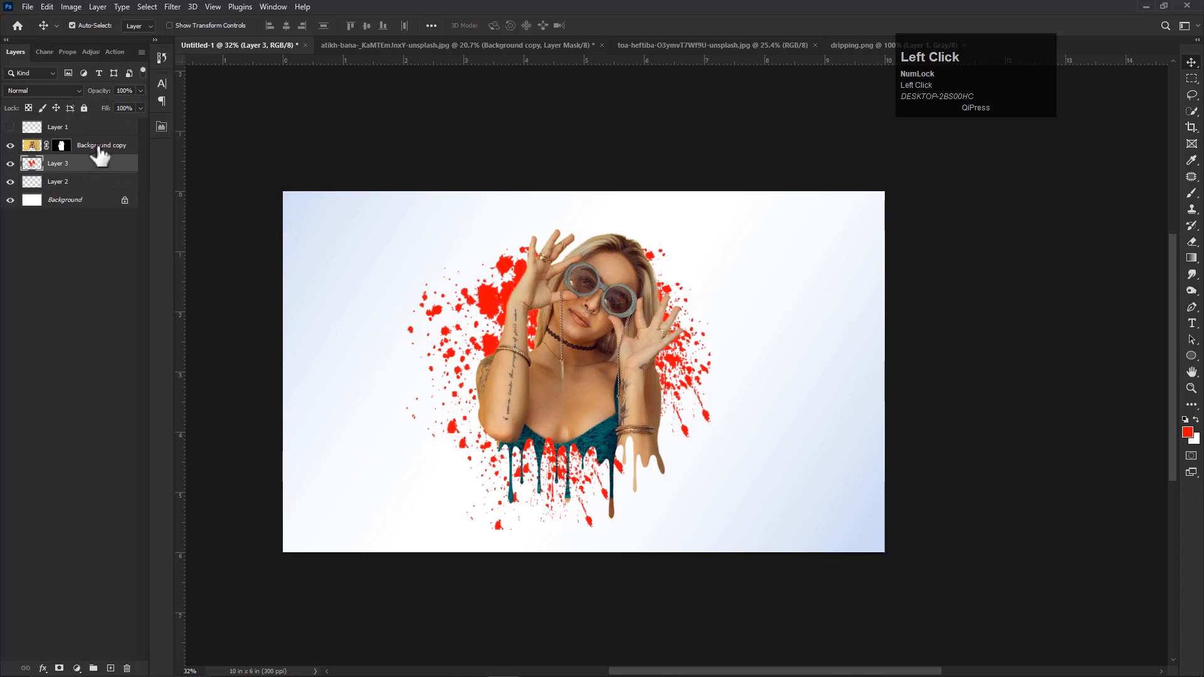
pyautogui.rightClick(101, 144)
pyautogui.click(129, 148)
pyautogui.moveTo(794, 164); pyautogui.dragTo(149, 104)
pyautogui.click(671, 416)
pyautogui.scroll(-1, 526, 298)
pyautogui.moveTo(281, 106)
pyautogui.mouseDown()
pyautogui.moveTo(227, 113)
pyautogui.moveTo(282, 108)
pyautogui.mouseUp()
pyautogui.click(281, 173)
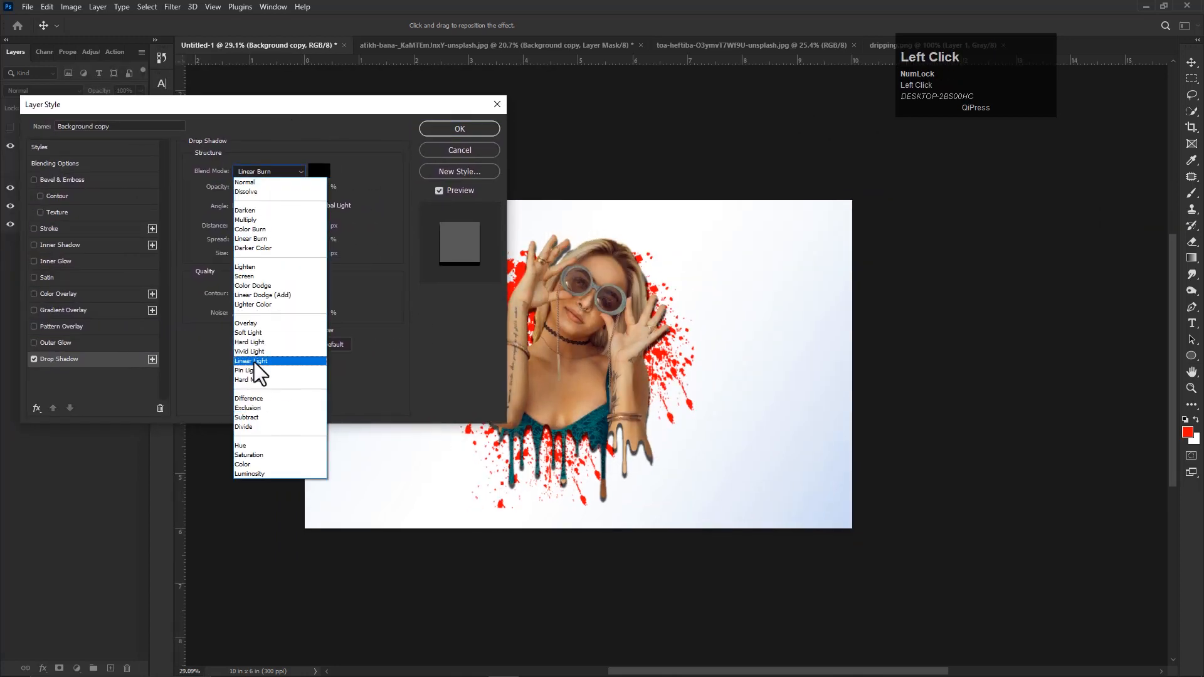
pyautogui.click(262, 239)
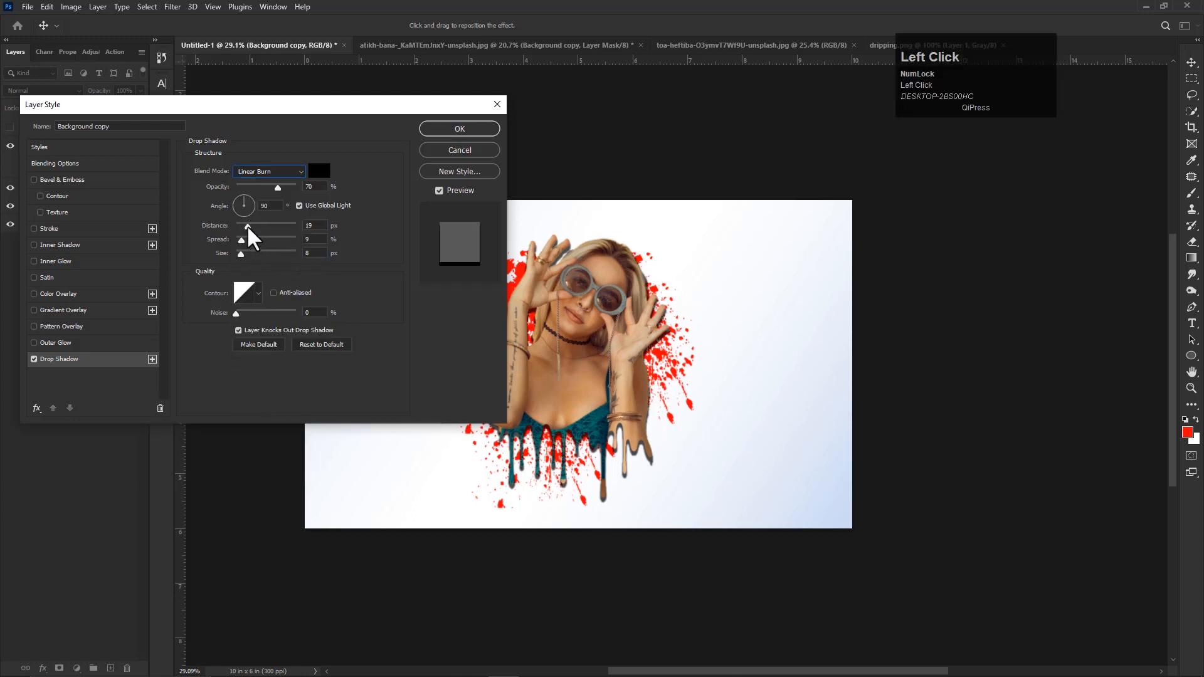
# Set the drop shadow's distance to 12 px, spread to 3% and size to about 10 px, and apply the layer style
pyautogui.moveTo(247, 225); pyautogui.dragTo(242, 254)
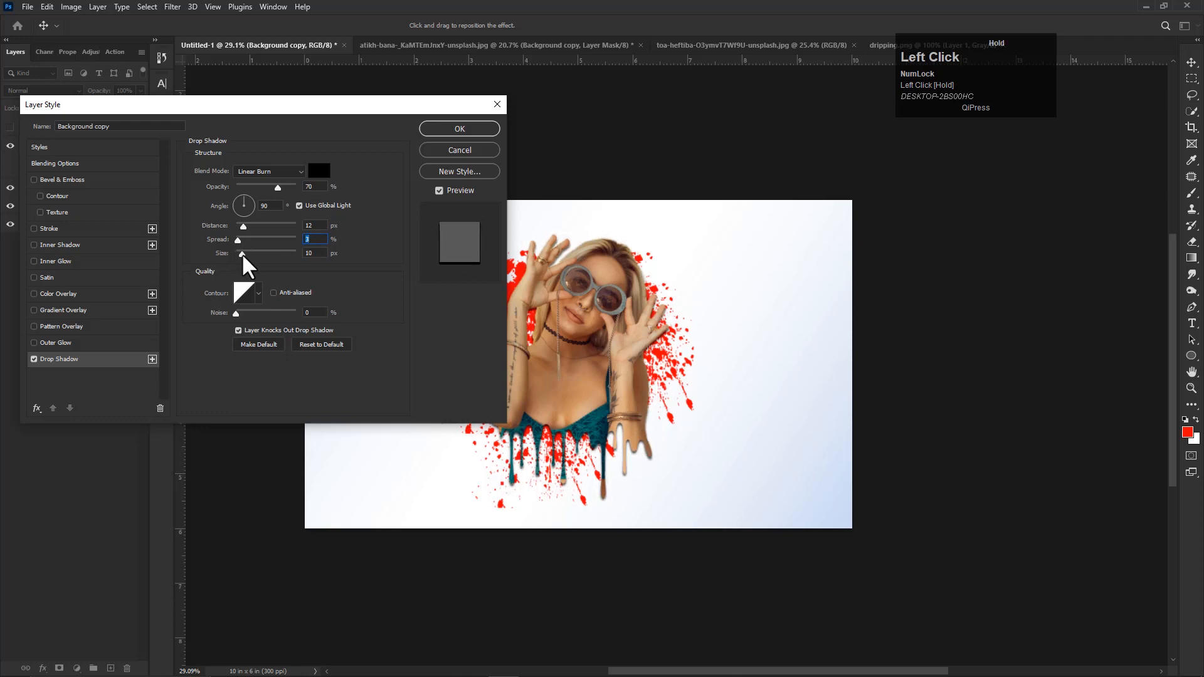
pyautogui.press('Tab')
pyautogui.press('Return')
pyautogui.scroll(-2, 607, 395)
pyautogui.scroll(2, 588, 360)
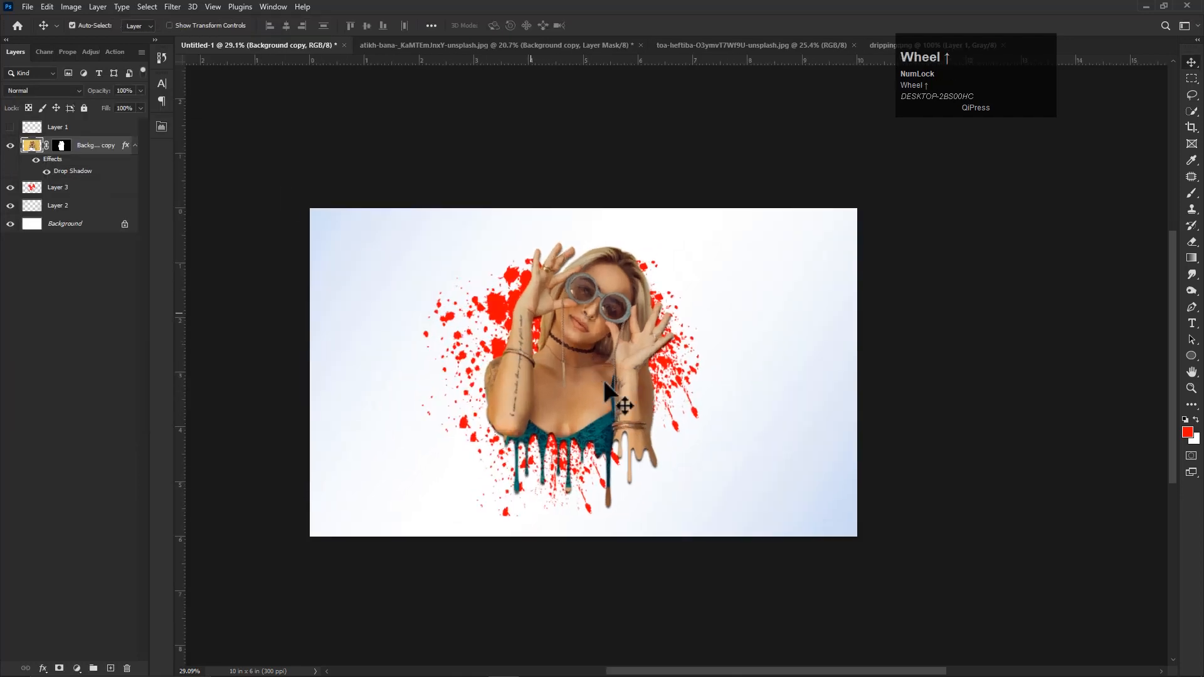
pyautogui.scroll(6, 582, 387)
pyautogui.scroll(-3, 582, 387)
pyautogui.click(650, 361)
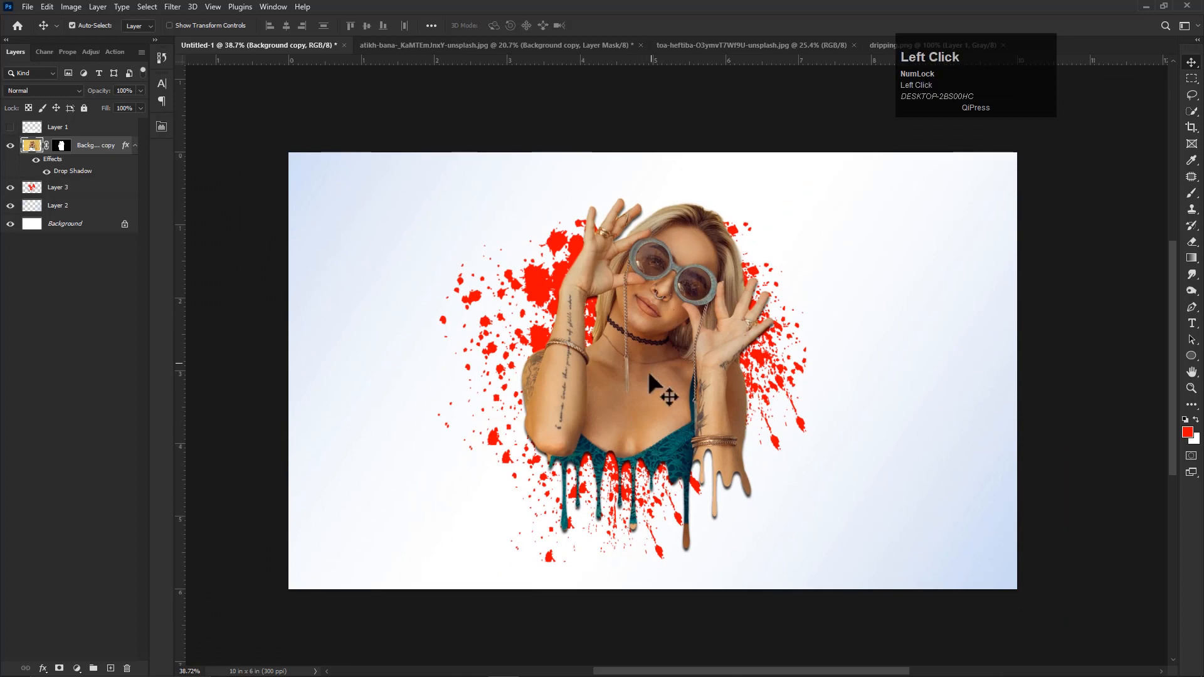
# Create a new 10 x 6 in document at 300 ppi with RGB color and a white background
pyautogui.click(458, 45)
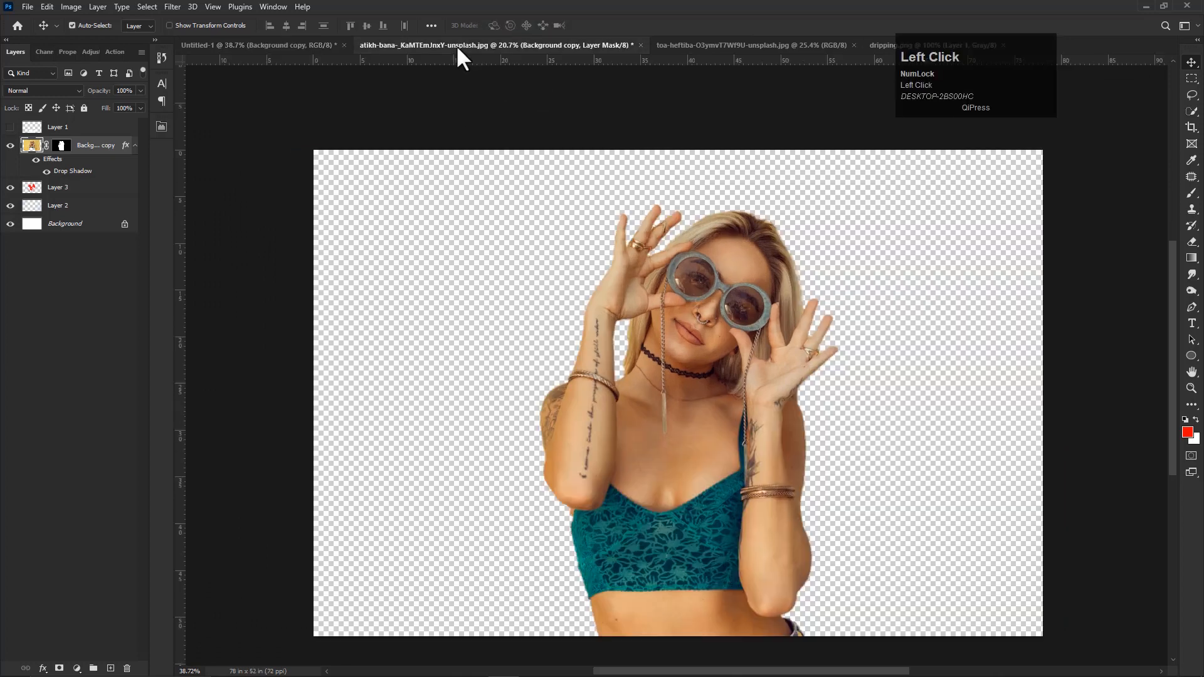
pyautogui.click(690, 47)
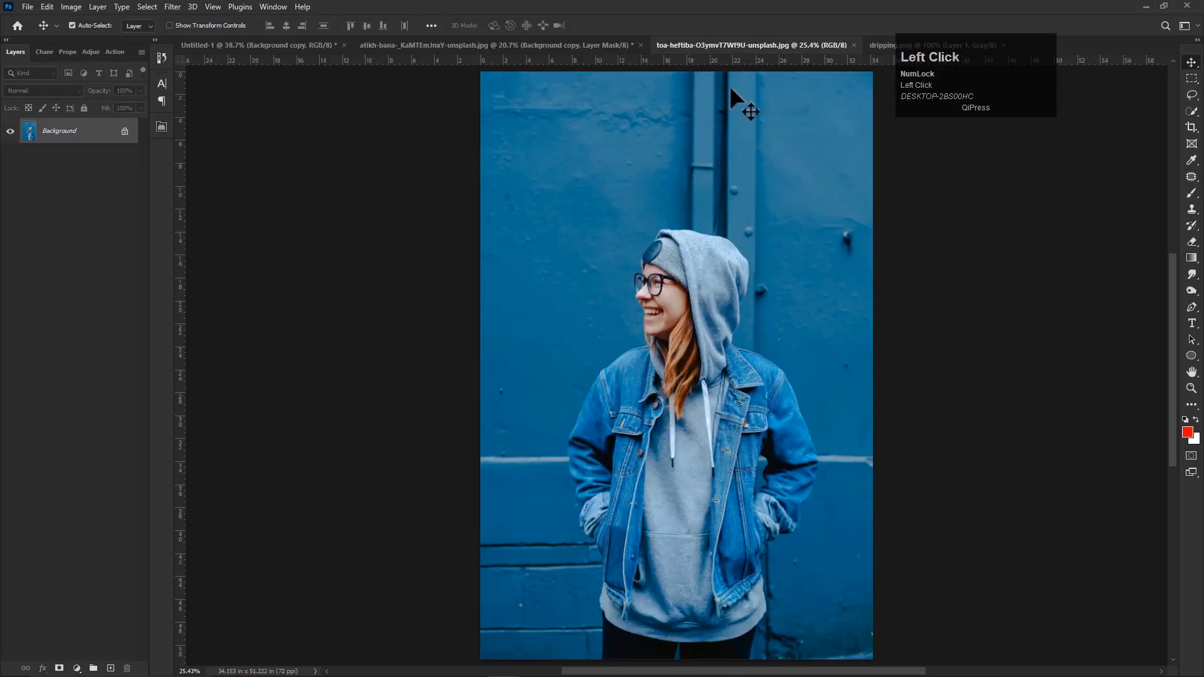
pyautogui.click(28, 3)
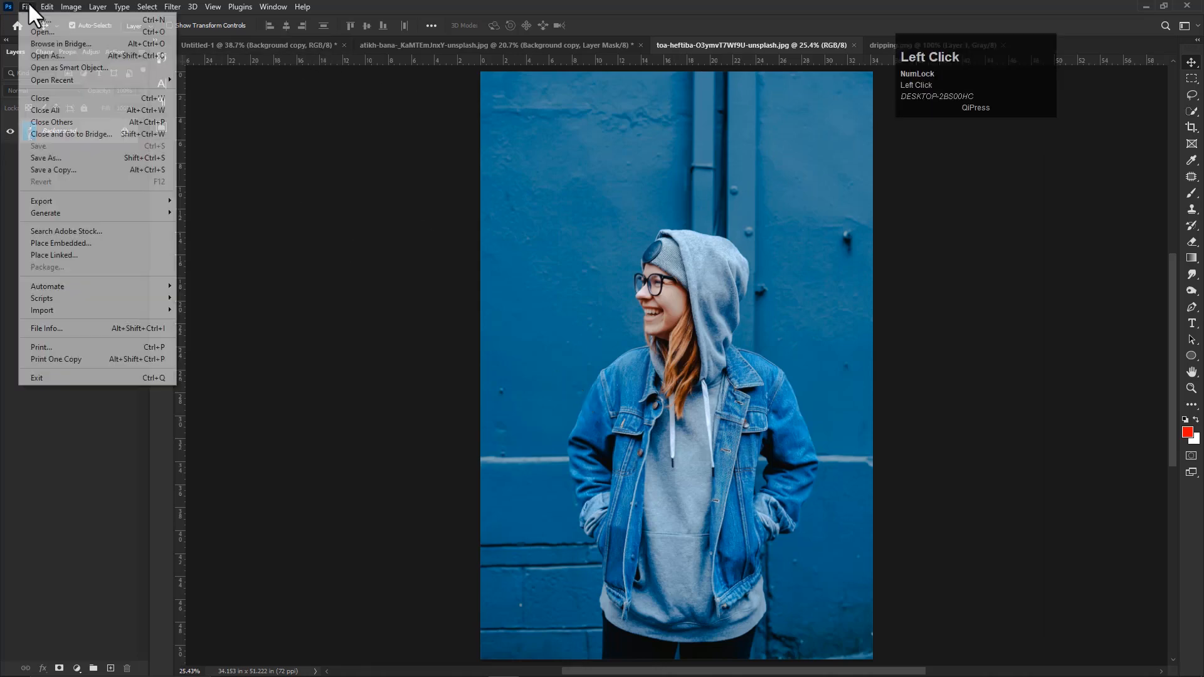
pyautogui.click(36, 21)
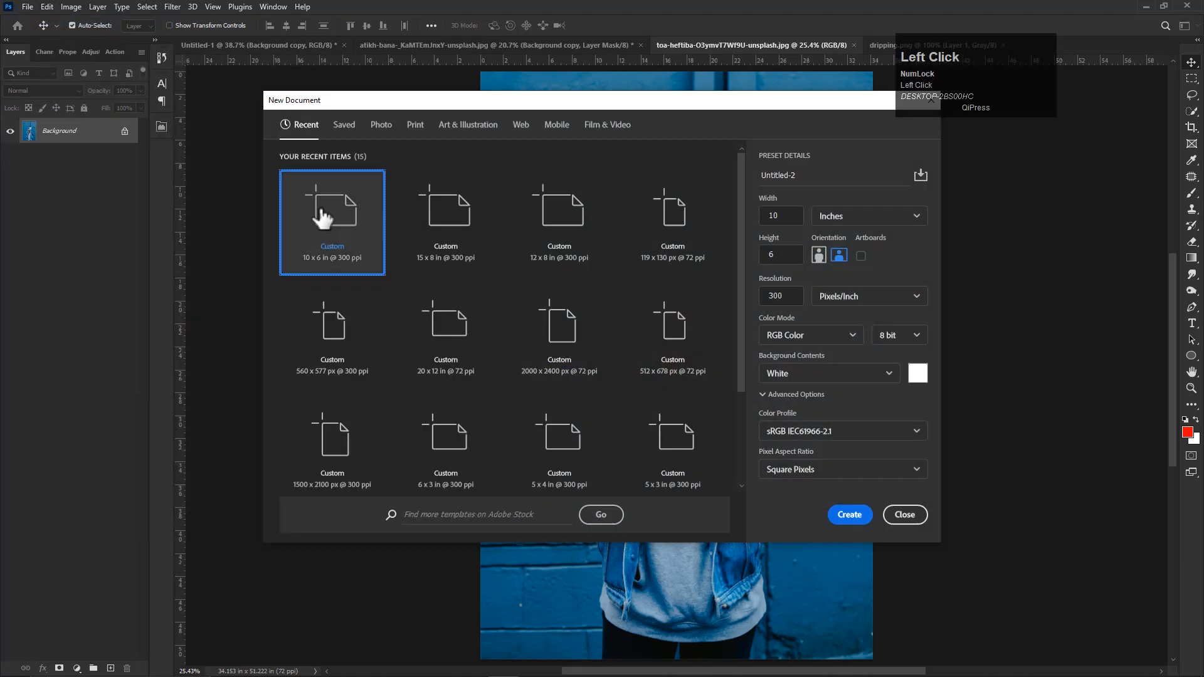
pyautogui.click(848, 515)
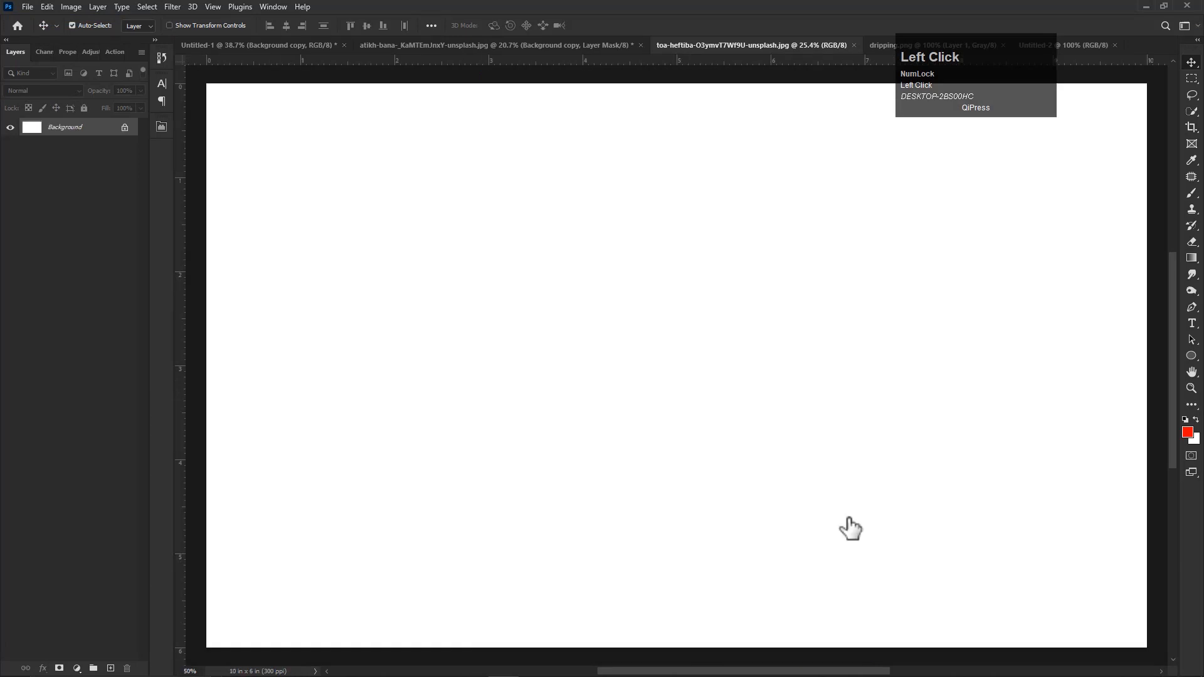
pyautogui.scroll(-3, 643, 401)
pyautogui.scroll(-2, 643, 407)
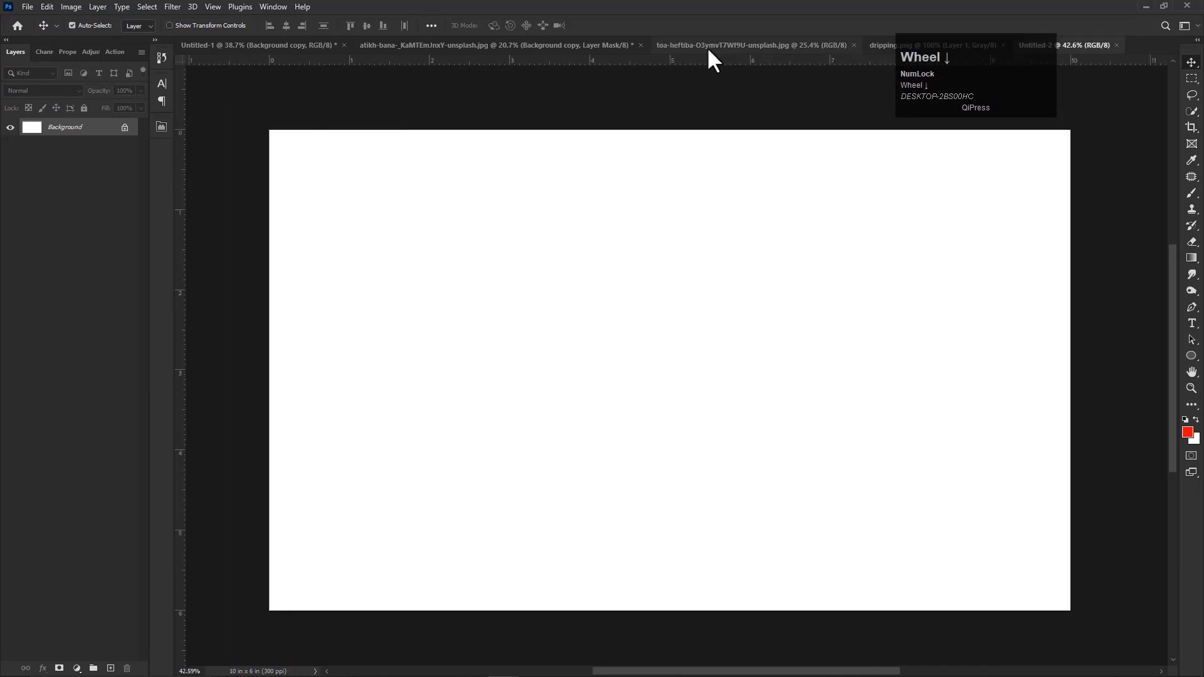
# Duplicate the Background layer of the photo of the woman in the denim jacket as Background copy
pyautogui.click(708, 47)
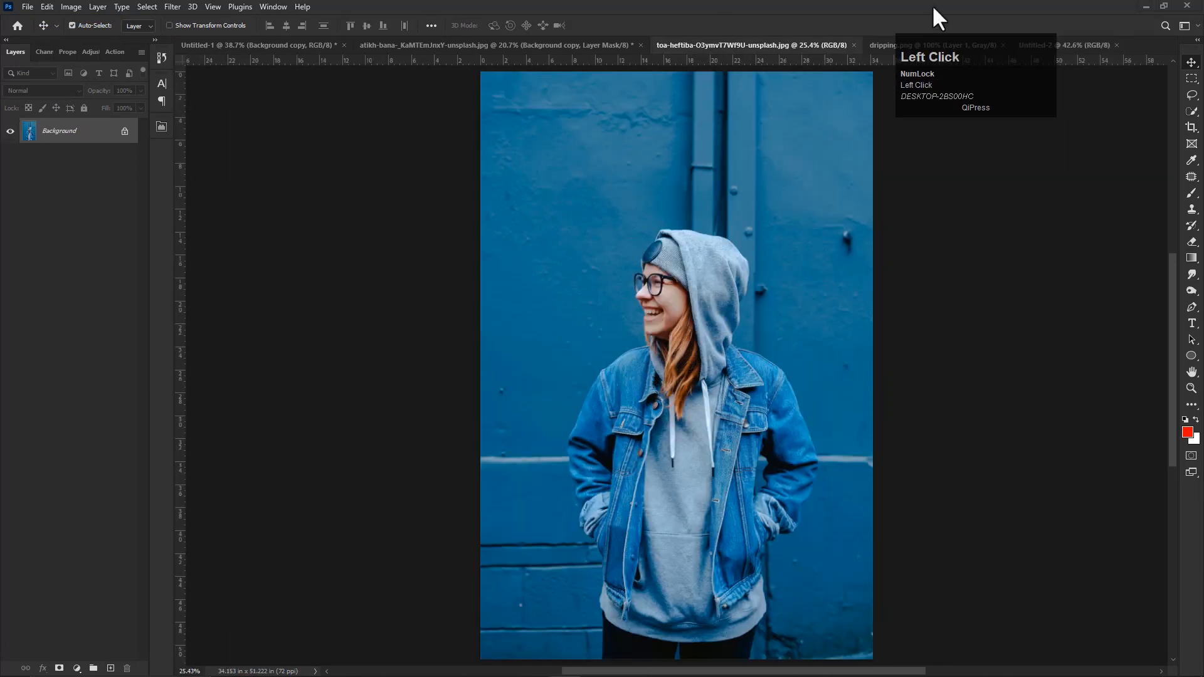
pyautogui.scroll(2, 647, 349)
pyautogui.press('space')
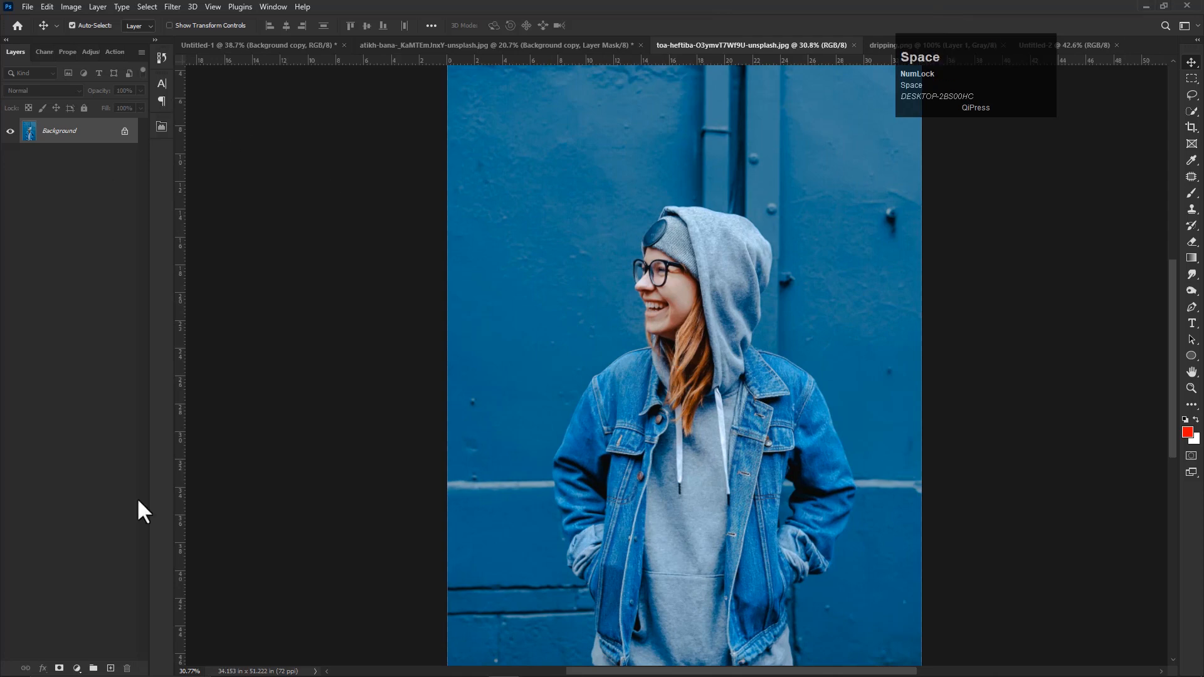
pyautogui.rightClick(68, 137)
pyautogui.click(141, 158)
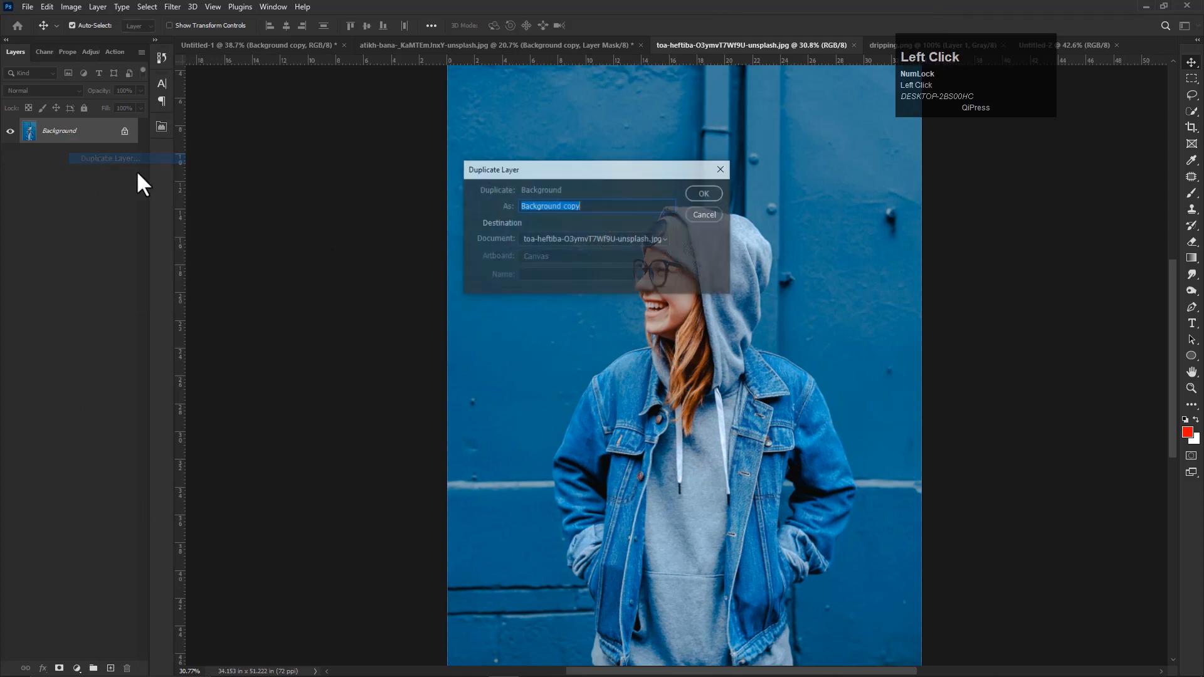
pyautogui.click(702, 186)
# Remove the background from the Background copy layer and hide the original Background layer
pyautogui.click(273, 7)
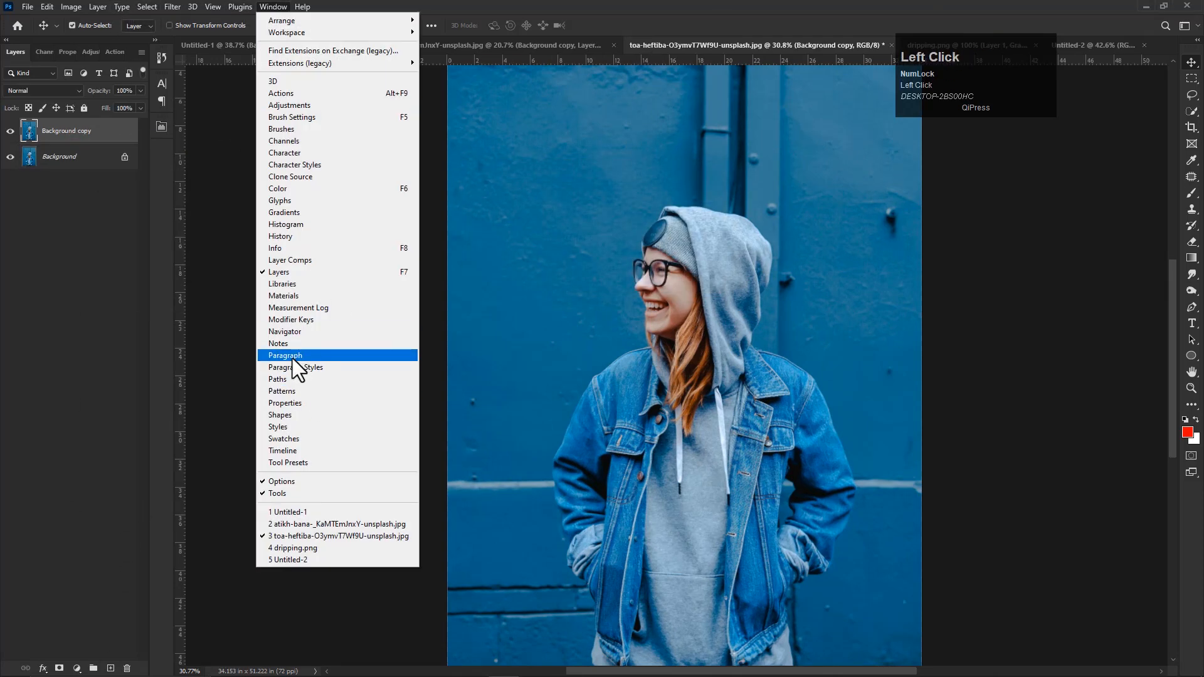
pyautogui.click(288, 402)
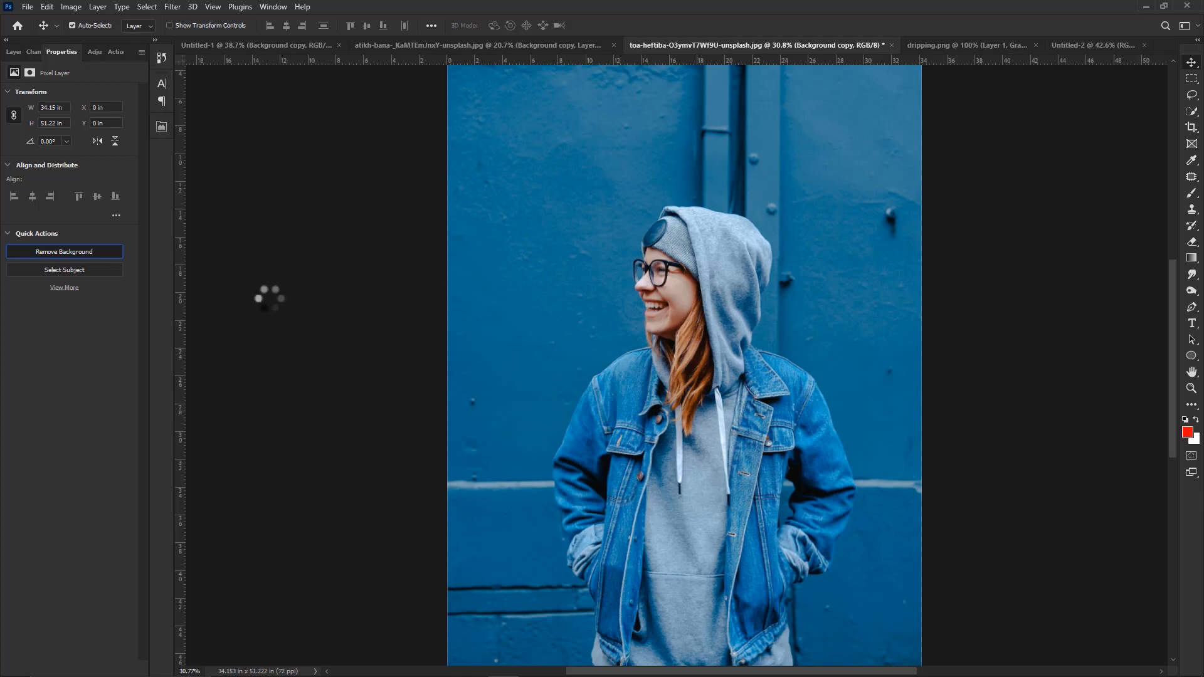
pyautogui.click(14, 51)
pyautogui.click(10, 157)
# Switch to the Brush tool with the Soft Round preset and shrink the brush for painting on the layer mask
pyautogui.press('space')
pyautogui.press('b')
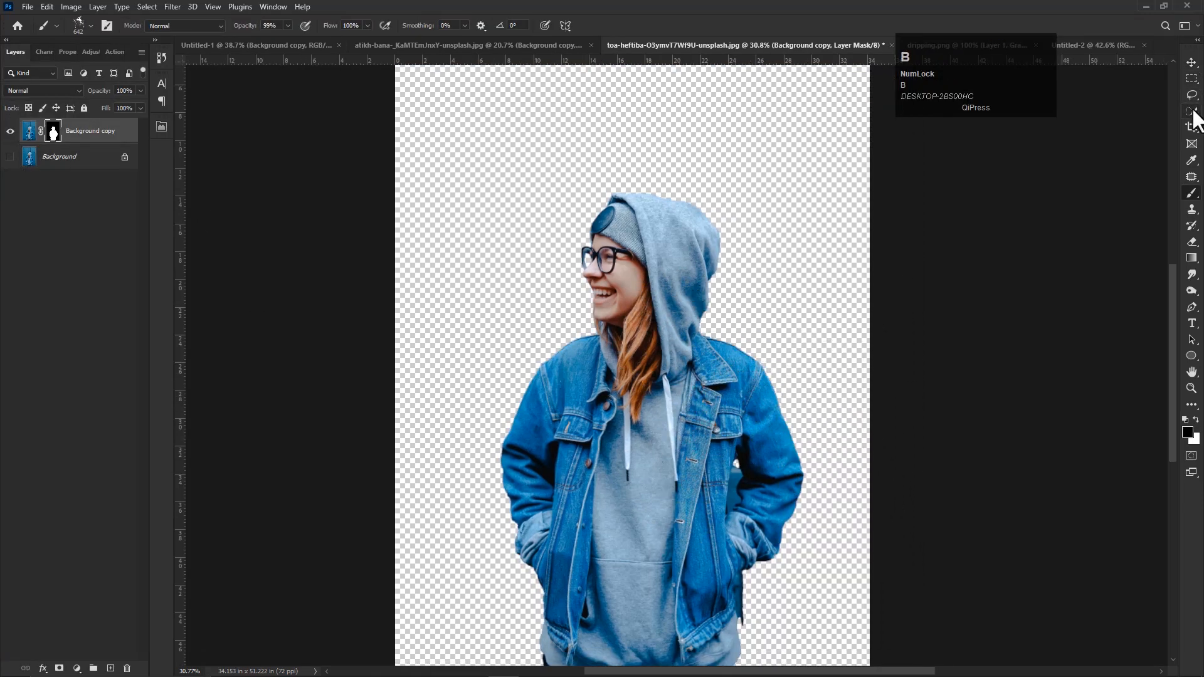
pyautogui.press('b')
pyautogui.click(831, 3)
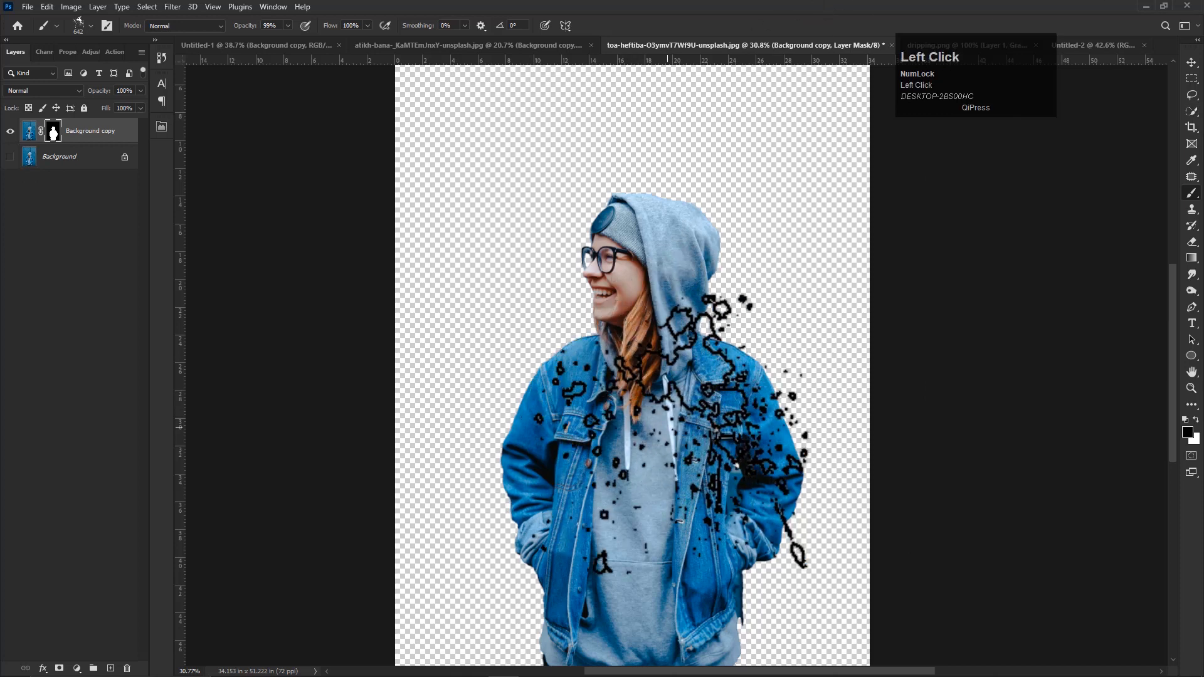
pyautogui.rightClick(361, 154)
pyautogui.click(89, 26)
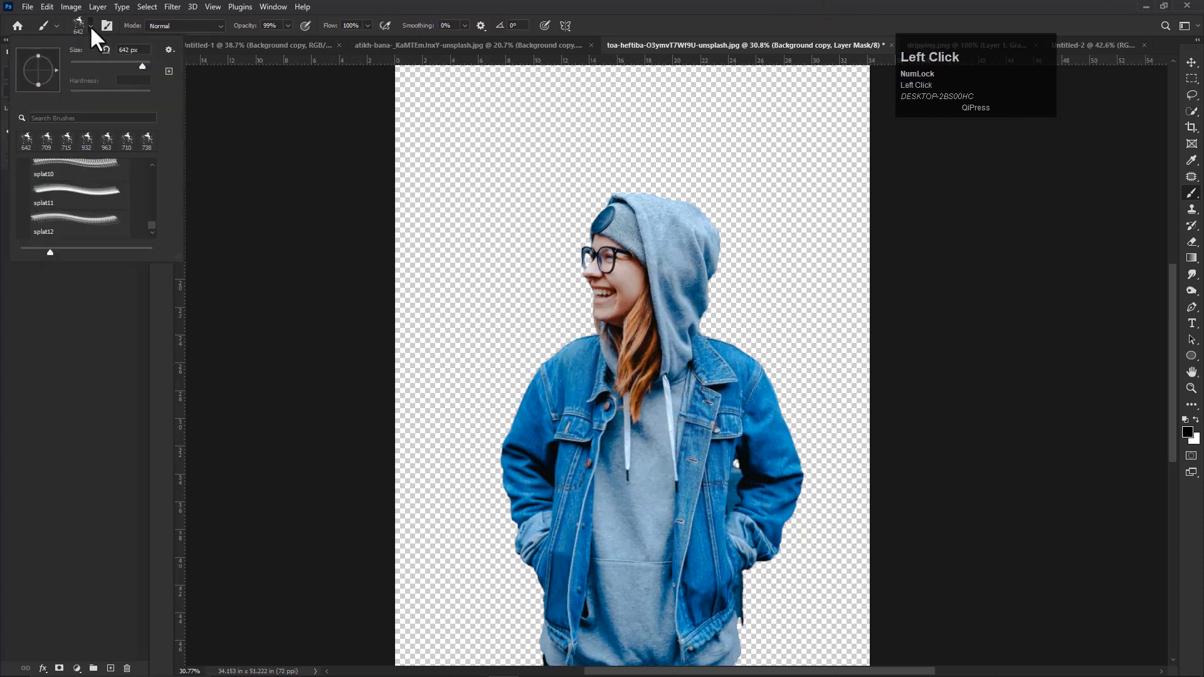
pyautogui.scroll(3, 115, 234)
pyautogui.click(157, 169)
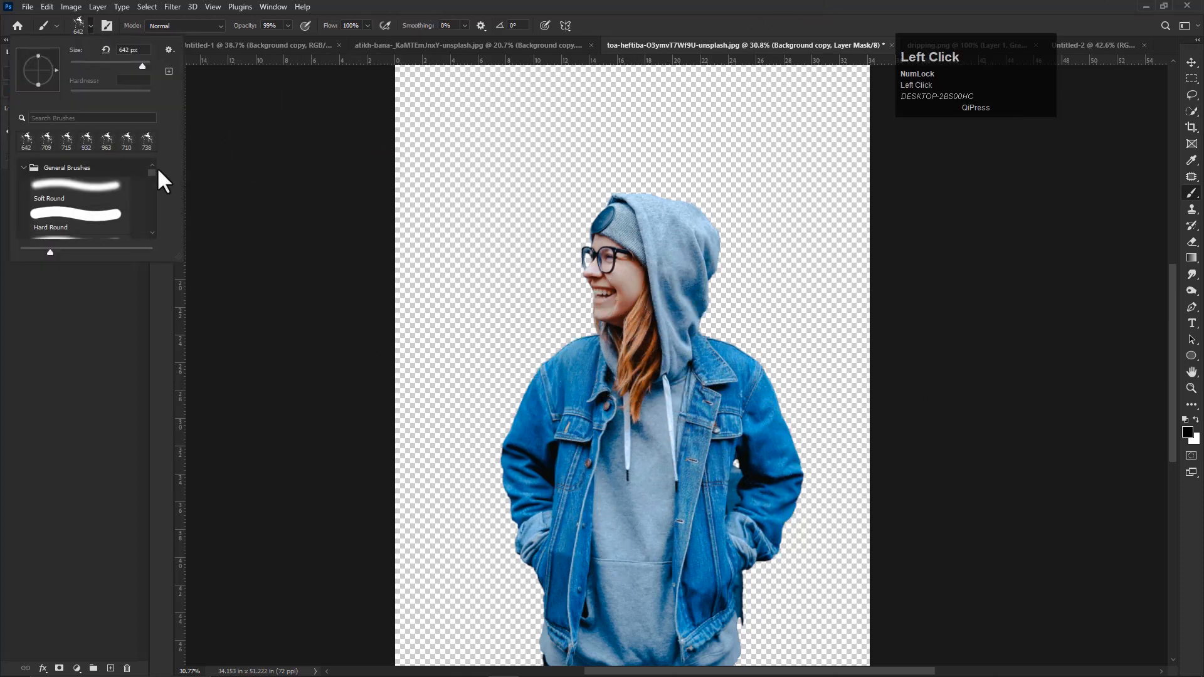
pyautogui.click(72, 183)
pyautogui.click(592, 3)
pyautogui.keyDown('alt'); pyautogui.rightClick(575, 308); pyautogui.keyUp('alt')
pyautogui.keyDown('alt'); pyautogui.rightClick(525, 460); pyautogui.keyUp('alt')
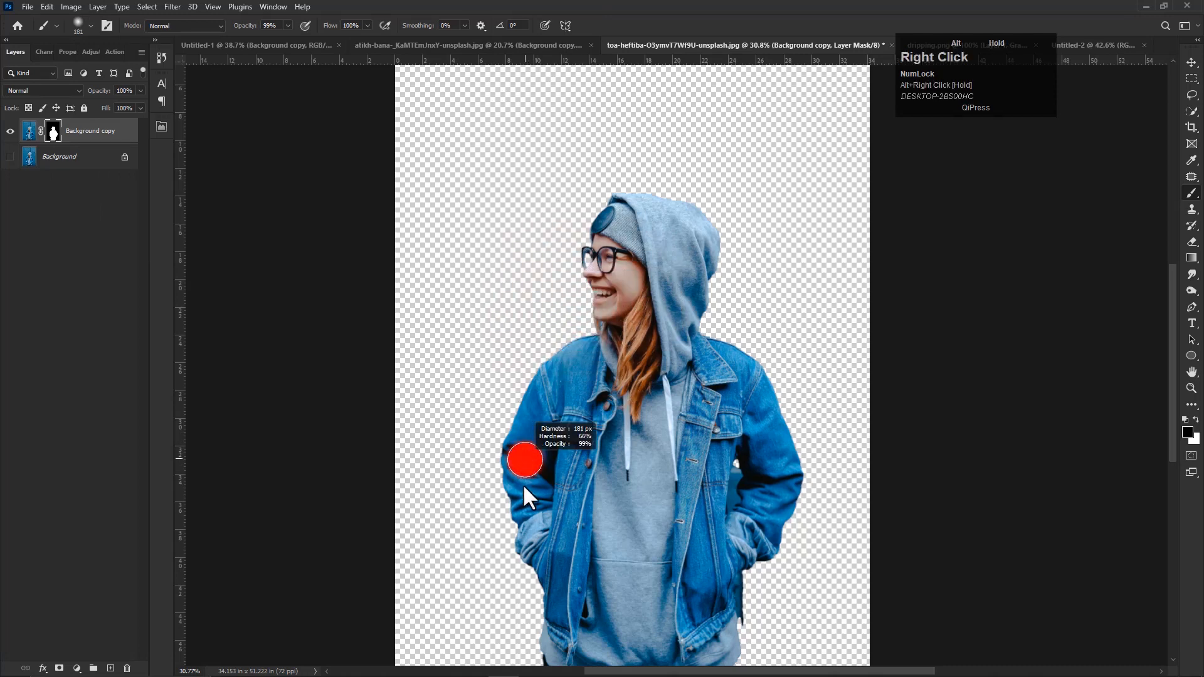
# Paint black on the Background copy mask to clean the cut-out's edge along the shoulder below the woman's face
pyautogui.moveTo(746, 593); pyautogui.dragTo(714, 517)
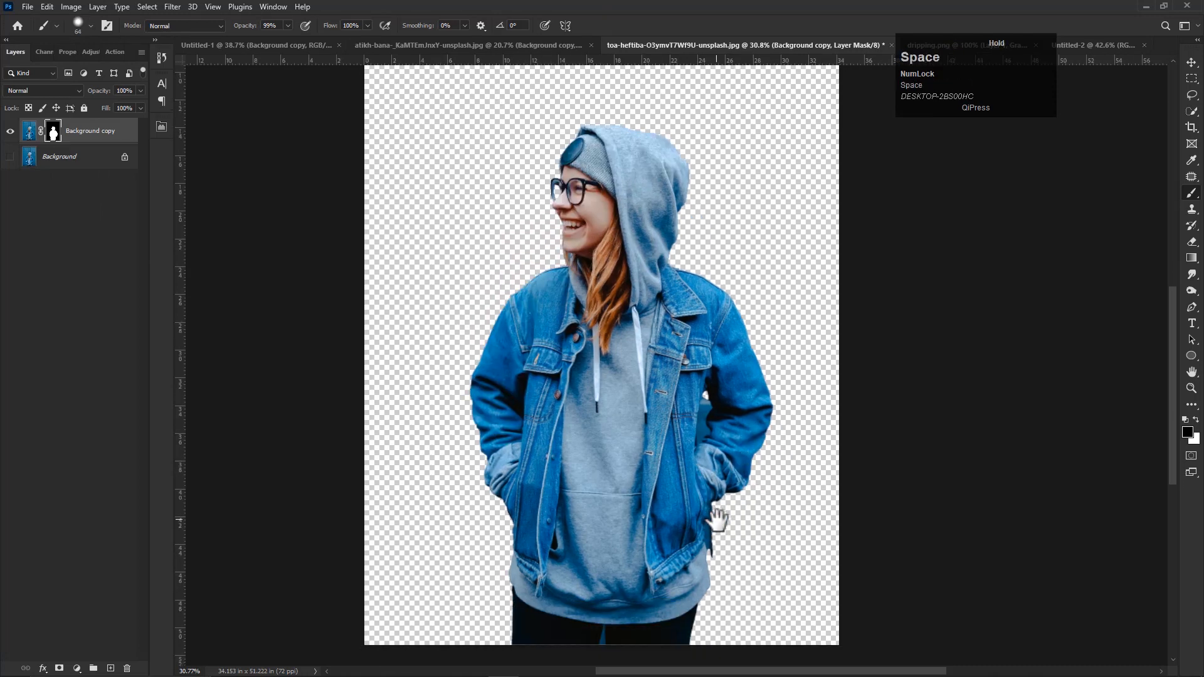
pyautogui.scroll(2, 729, 317)
pyautogui.keyDown('alt'); pyautogui.rightClick(690, 301); pyautogui.keyUp('alt')
pyautogui.moveTo(480, 334); pyautogui.dragTo(431, 365)
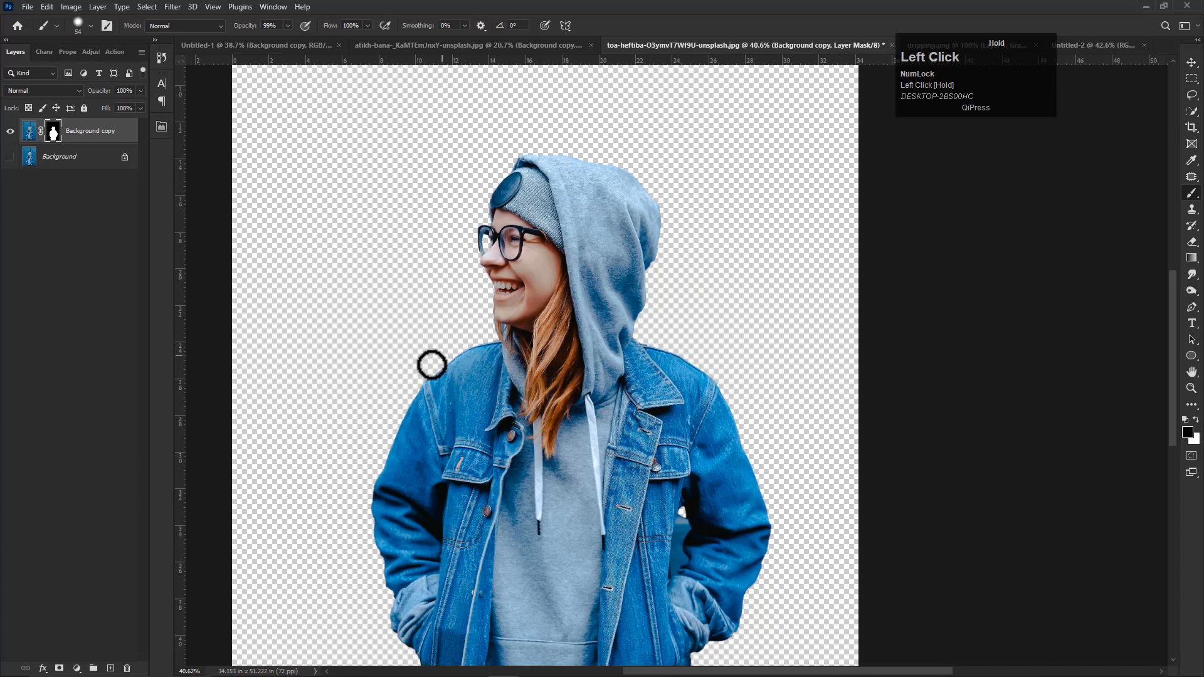
# With a 24 px brush, mask out the leftover wall between the sleeve and jacket and in the gap between the legs
pyautogui.scroll(-2, 451, 434)
pyautogui.moveTo(527, 533); pyautogui.dragTo(478, 342)
pyautogui.keyDown('alt'); pyautogui.rightClick(674, 452); pyautogui.keyUp('alt')
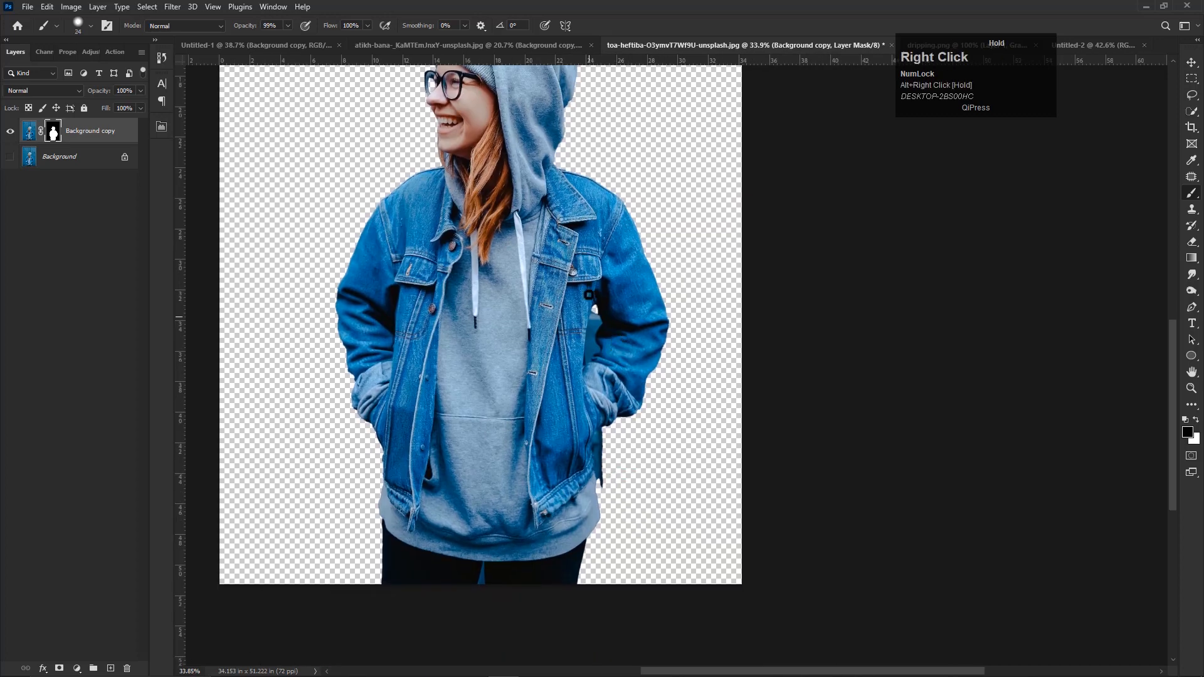
pyautogui.scroll(3, 596, 320)
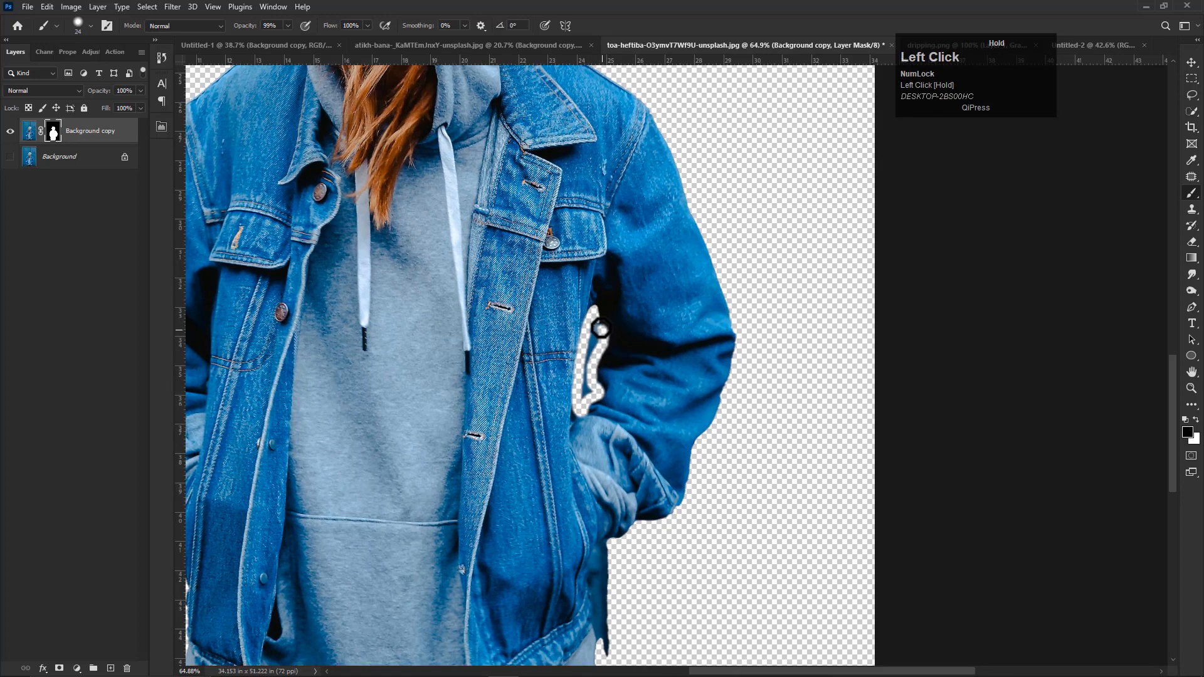
pyautogui.scroll(-3, 608, 383)
pyautogui.moveTo(595, 328)
pyautogui.mouseDown()
pyautogui.moveTo(597, 376)
pyautogui.moveTo(639, 292)
pyautogui.mouseUp()
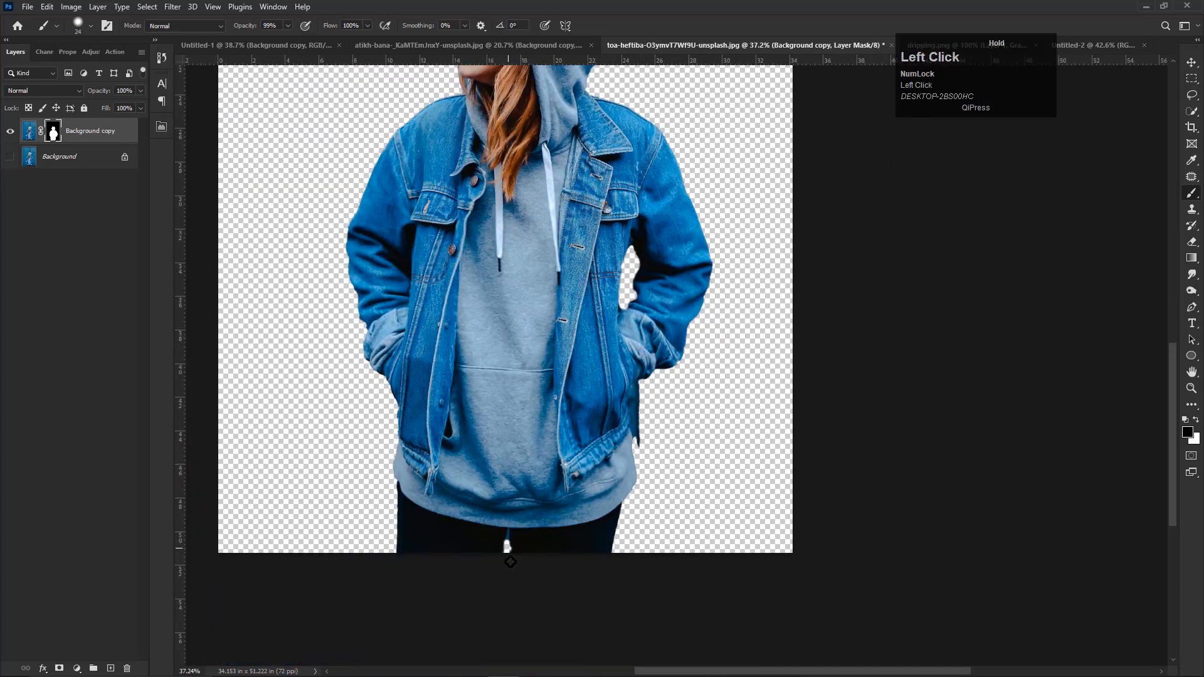
pyautogui.scroll(-2, 528, 532)
# Copy the masked woman from the photo into the blank Untitled-2 document
pyautogui.press('v')
pyautogui.scroll(-2, 552, 464)
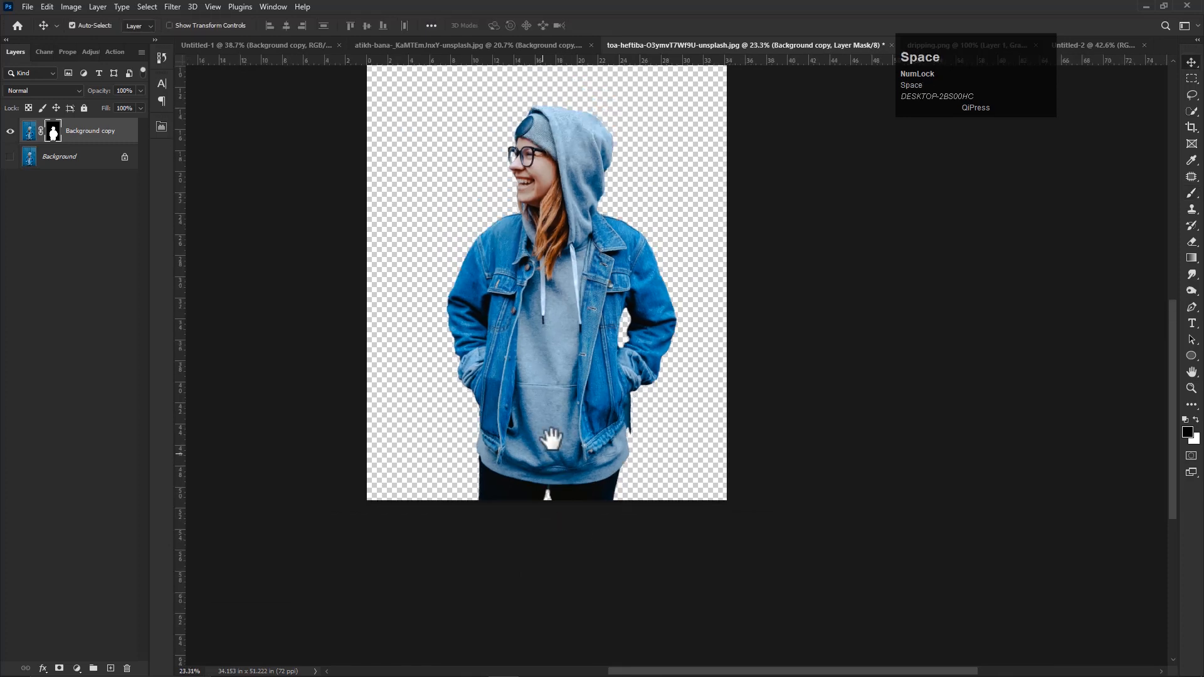
pyautogui.moveTo(550, 460); pyautogui.dragTo(535, 506)
pyautogui.scroll(-1, 630, 412)
pyautogui.moveTo(558, 352); pyautogui.dragTo(626, 366)
pyautogui.scroll(-3, 626, 366)
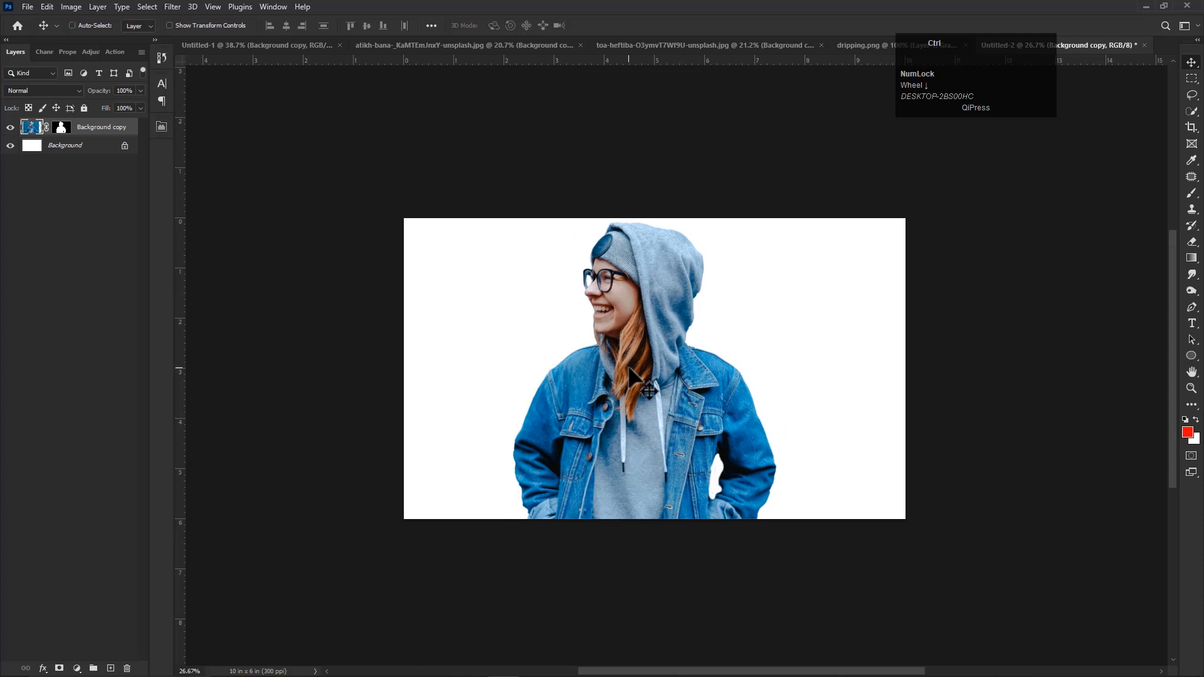
# Scale the woman down to about 68% and place her in the middle of the canvas, her lower body reaching the canvas edge
pyautogui.hotkey('ctrl', 't')
pyautogui.moveTo(846, 344); pyautogui.dragTo(782, 523)
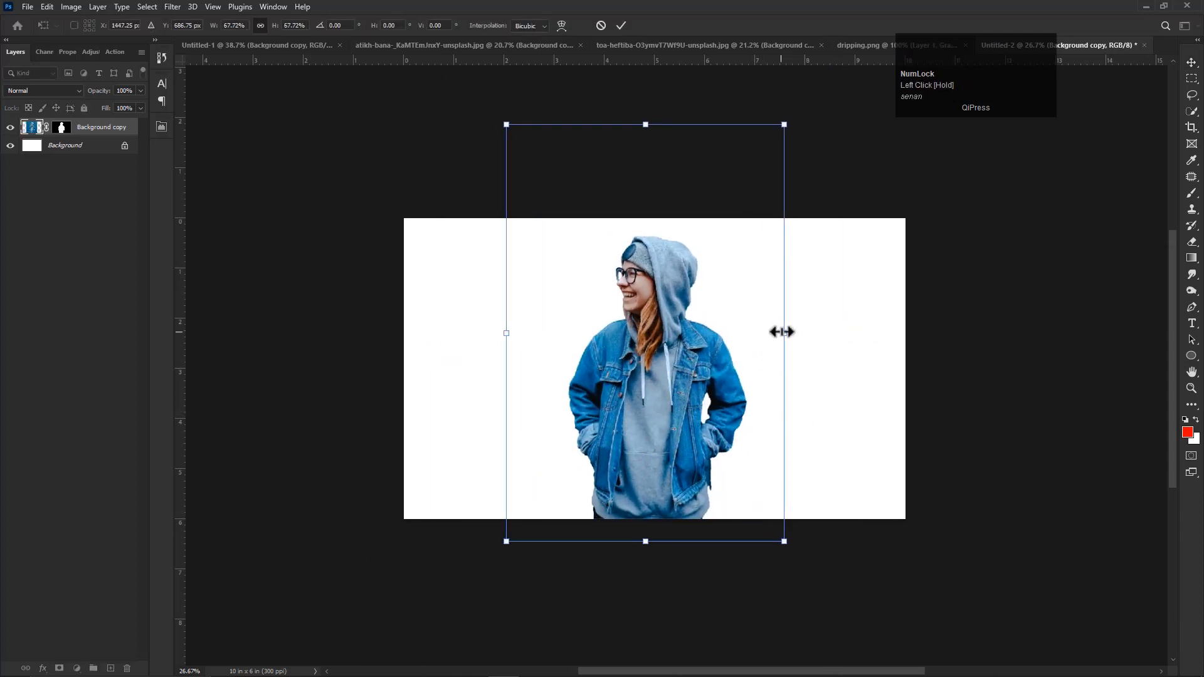
pyautogui.press('Return')
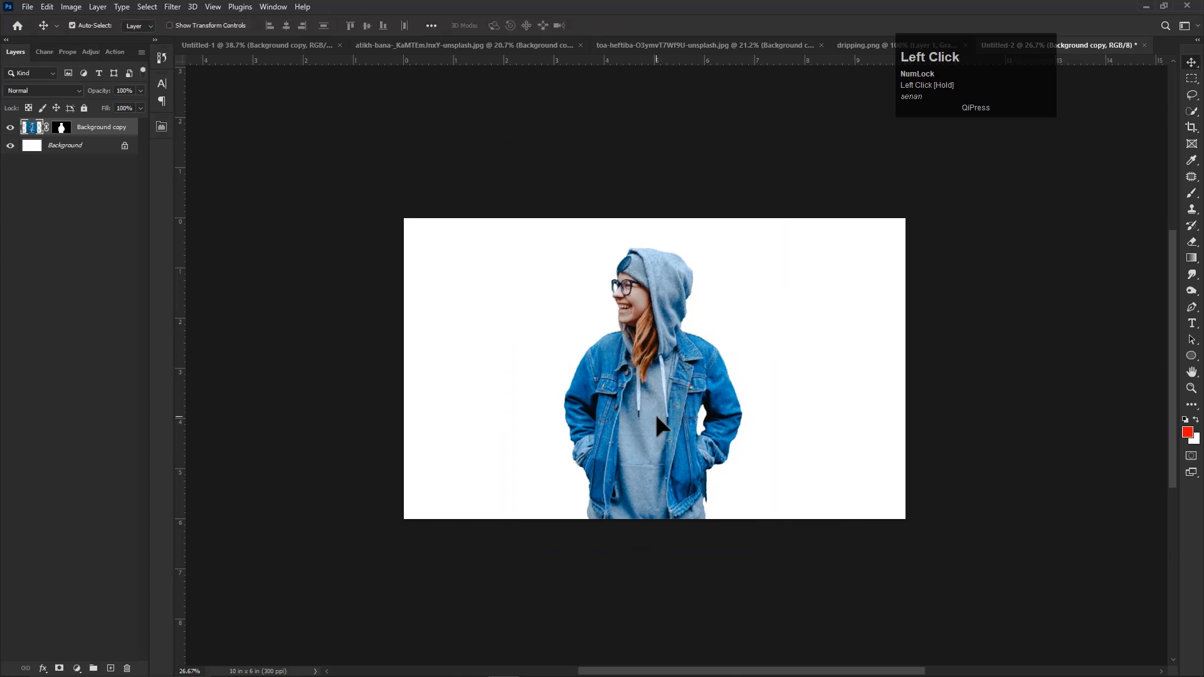
pyautogui.hotkey('ctrl', '0')
# Copy the drip shape from dripping.png into Untitled-2 and move its layer above Background copy
pyautogui.click(66, 146)
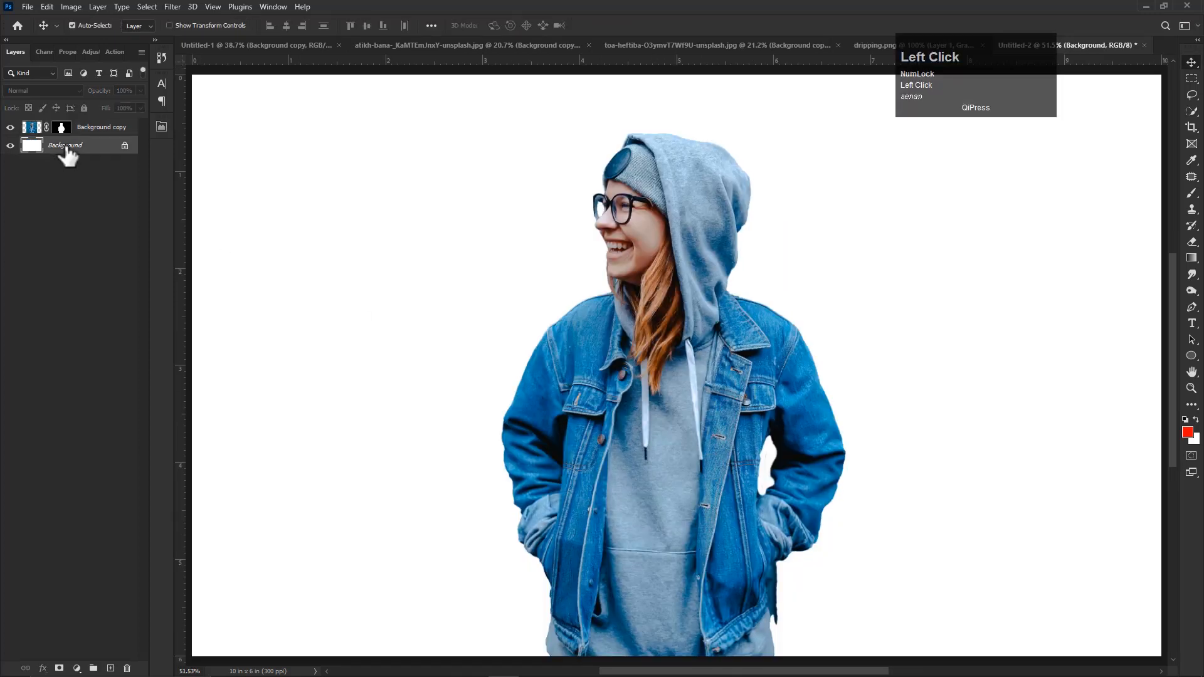
pyautogui.click(865, 45)
pyautogui.moveTo(659, 377); pyautogui.dragTo(668, 434)
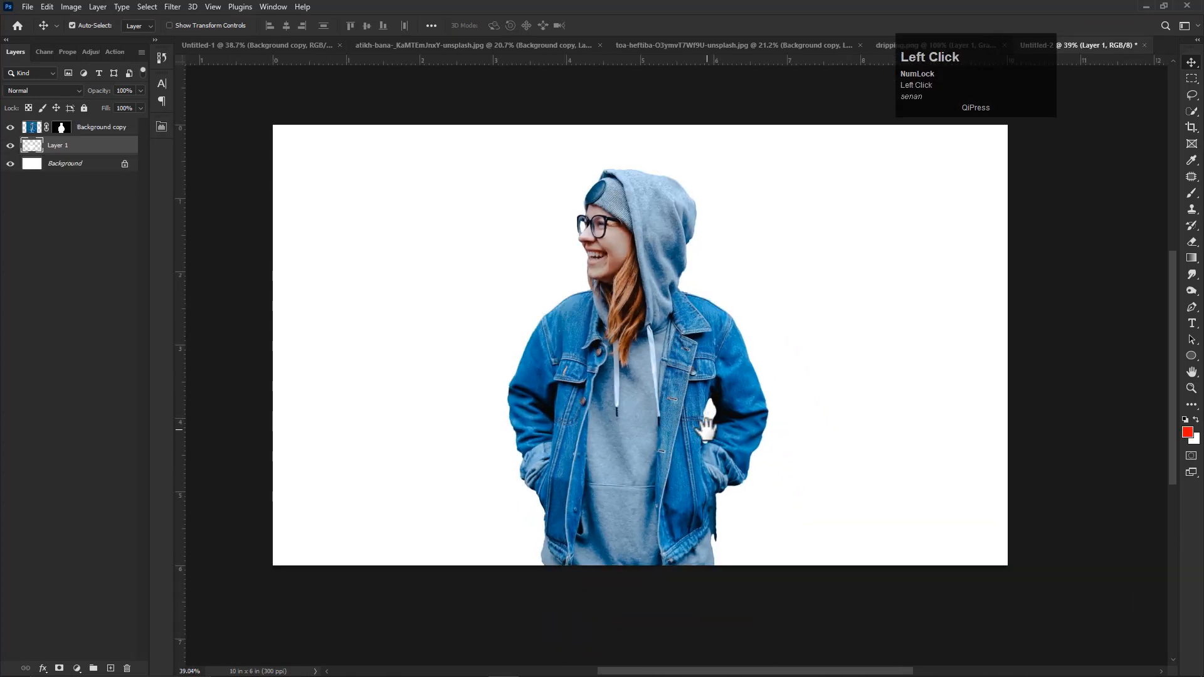
pyautogui.moveTo(63, 146); pyautogui.dragTo(79, 118)
# Transform the white drip shape so that it covers the woman's lower body, with the drips starting around the jacket's lower half
pyautogui.hotkey('ctrl', 't')
pyautogui.moveTo(630, 415); pyautogui.dragTo(611, 533)
pyautogui.rightClick(609, 482)
pyautogui.click(650, 464)
pyautogui.moveTo(674, 444); pyautogui.dragTo(736, 404)
pyautogui.moveTo(652, 484)
pyautogui.mouseDown()
pyautogui.moveTo(655, 528)
pyautogui.moveTo(658, 497)
pyautogui.mouseUp()
pyautogui.moveTo(727, 406); pyautogui.dragTo(746, 385)
pyautogui.moveTo(659, 497); pyautogui.dragTo(662, 513)
pyautogui.press('Return')
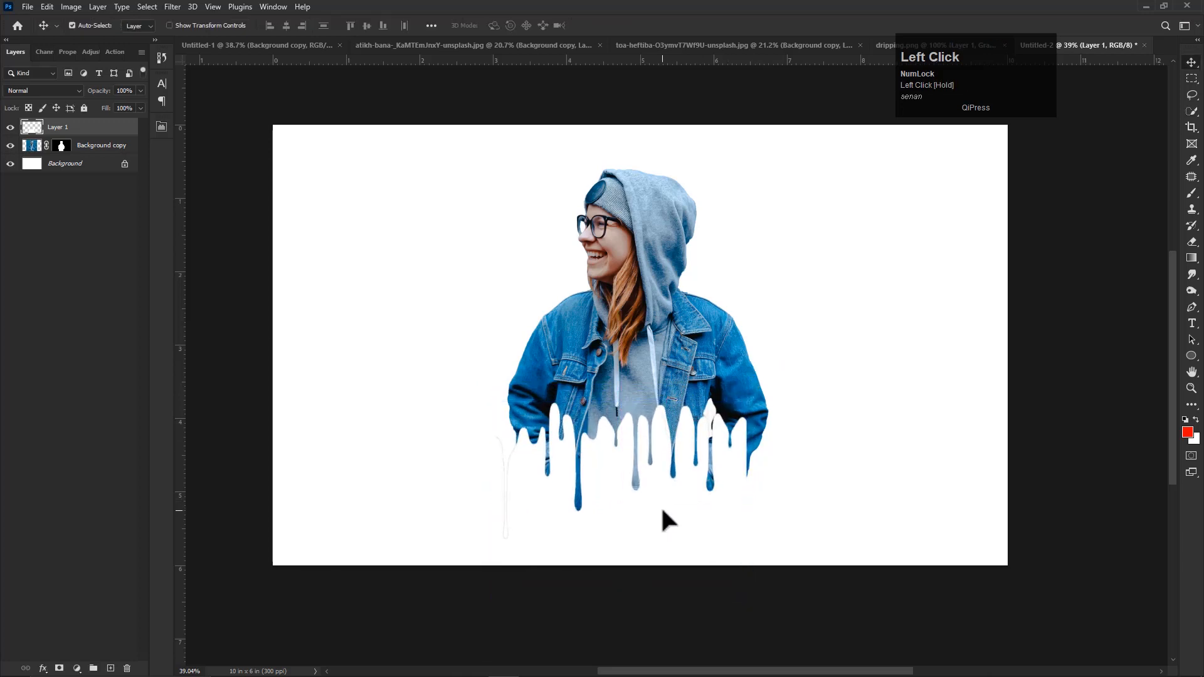
# Load Layer 1's drip shape as a selection, delete that area from the Background copy image, then hide Layer 1 and deselect
pyautogui.keyDown('ctrl'); pyautogui.click(33, 127); pyautogui.keyUp('ctrl')
pyautogui.click(31, 146)
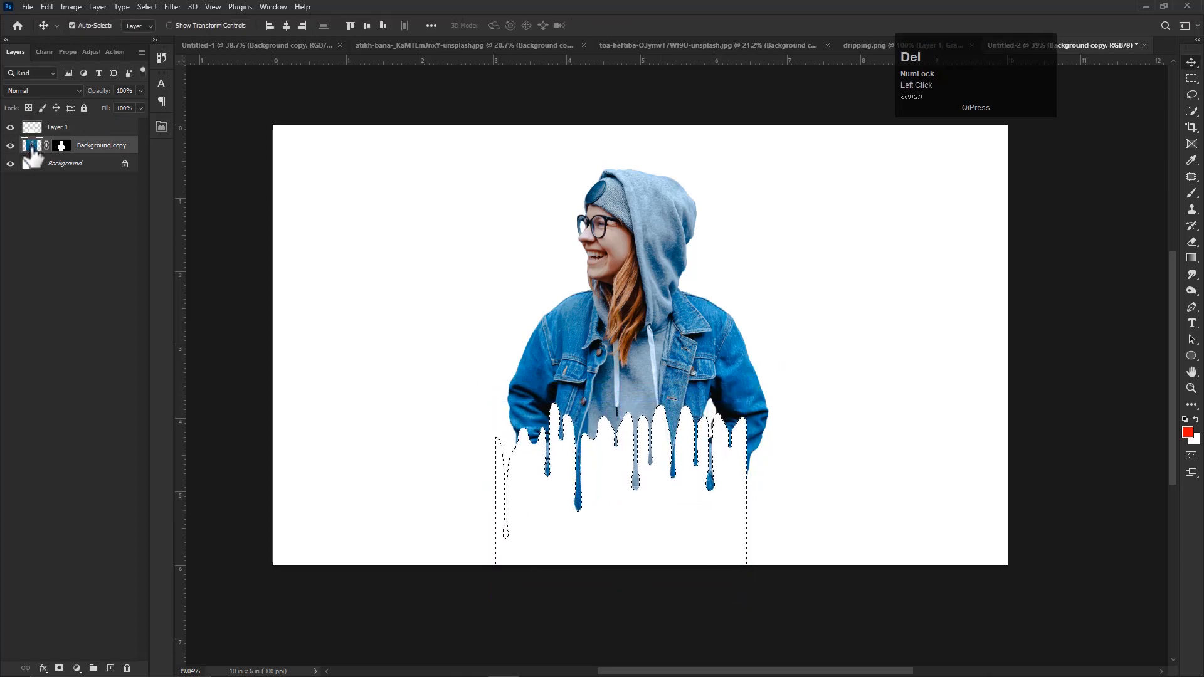
pyautogui.click(11, 128)
pyautogui.click(59, 128)
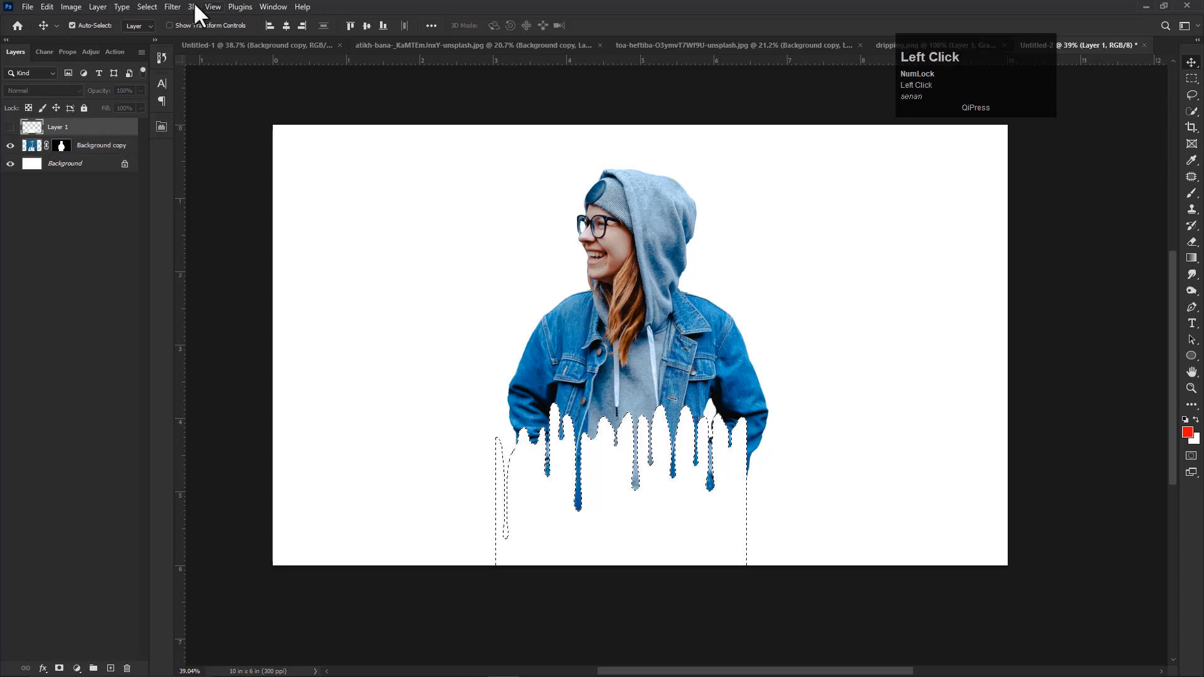
pyautogui.click(146, 6)
pyautogui.click(158, 32)
pyautogui.press('v')
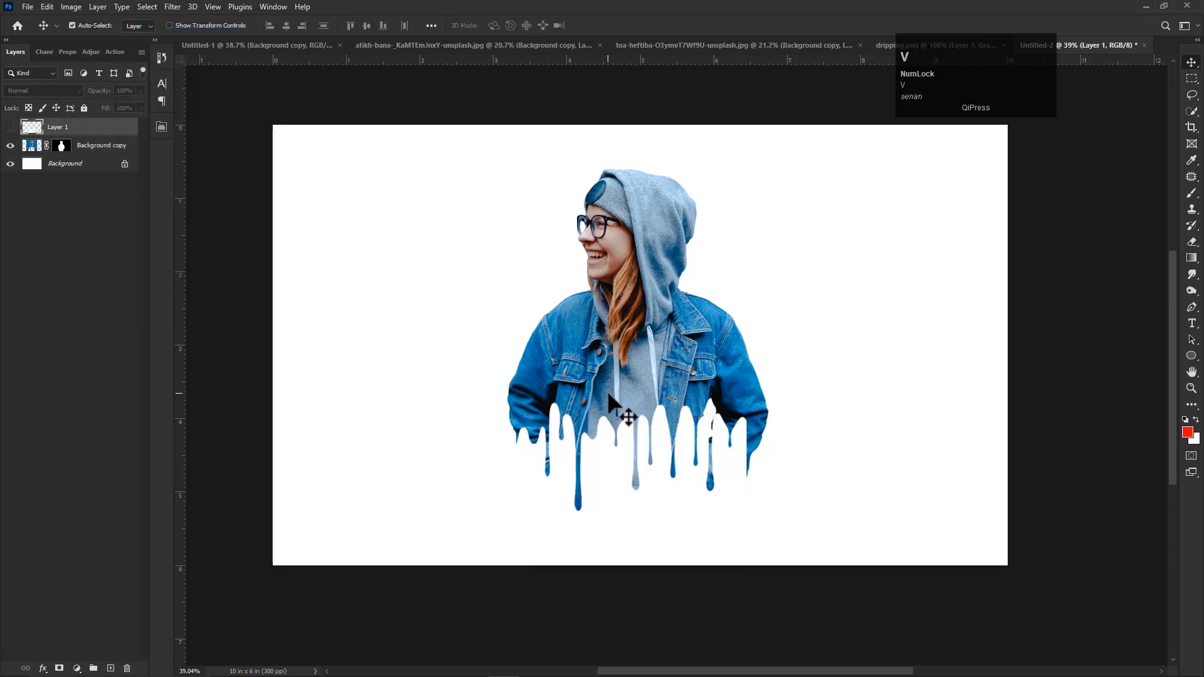
# Paint black on the Background copy mask with a 24 px brush to trim the stray remains under both sleeves
pyautogui.scroll(-1, 607, 390)
pyautogui.press('b')
pyautogui.scroll(1, 721, 429)
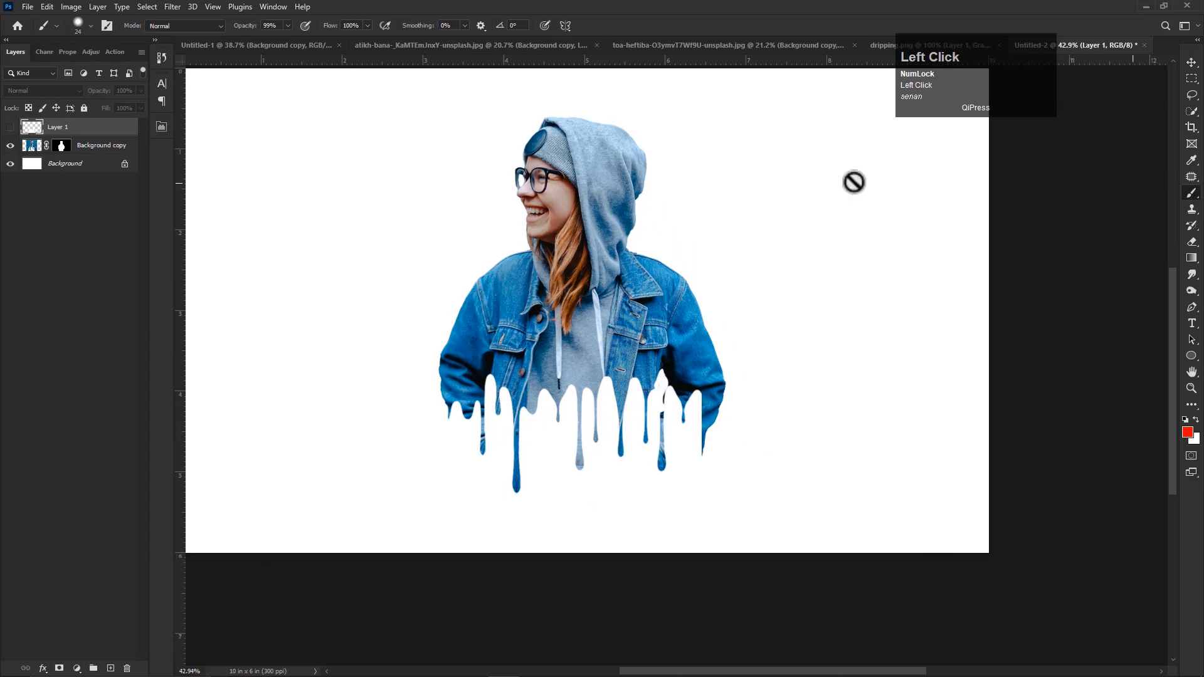
pyautogui.click(62, 146)
pyautogui.scroll(2, 560, 472)
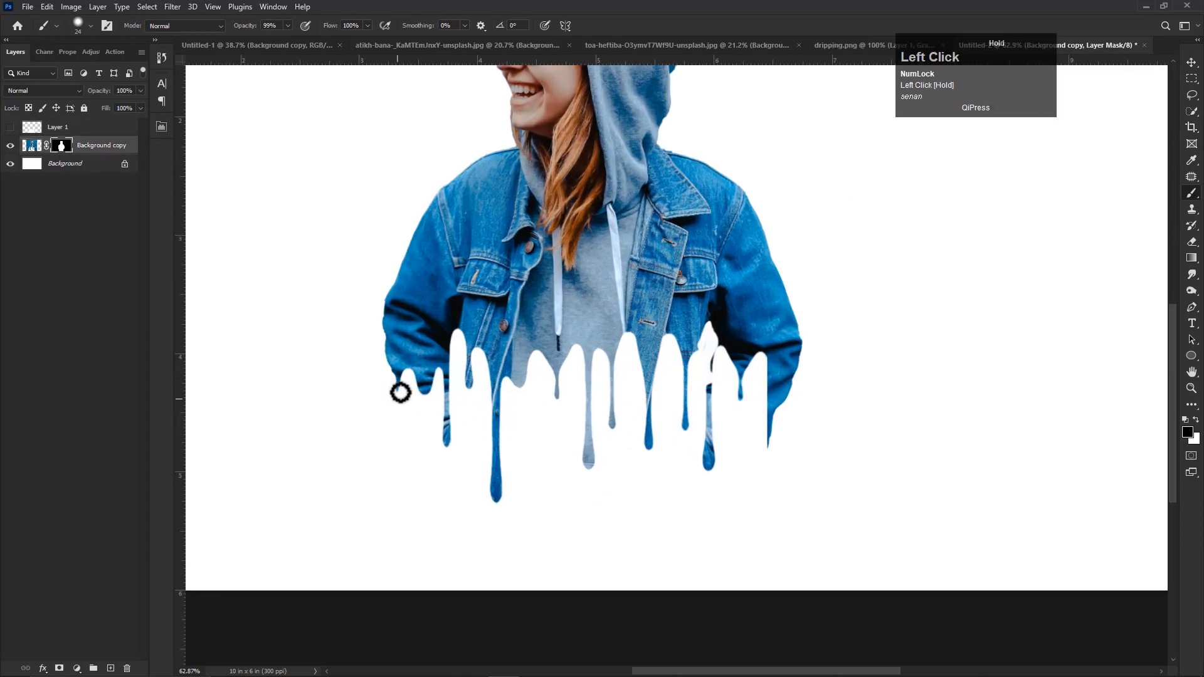
pyautogui.scroll(1, 799, 441)
pyautogui.keyDown('alt'); pyautogui.rightClick(755, 422); pyautogui.keyUp('alt')
pyautogui.keyDown('alt'); pyautogui.rightClick(765, 447); pyautogui.keyUp('alt')
pyautogui.click(763, 437)
pyautogui.keyDown('alt'); pyautogui.rightClick(754, 437); pyautogui.keyUp('alt')
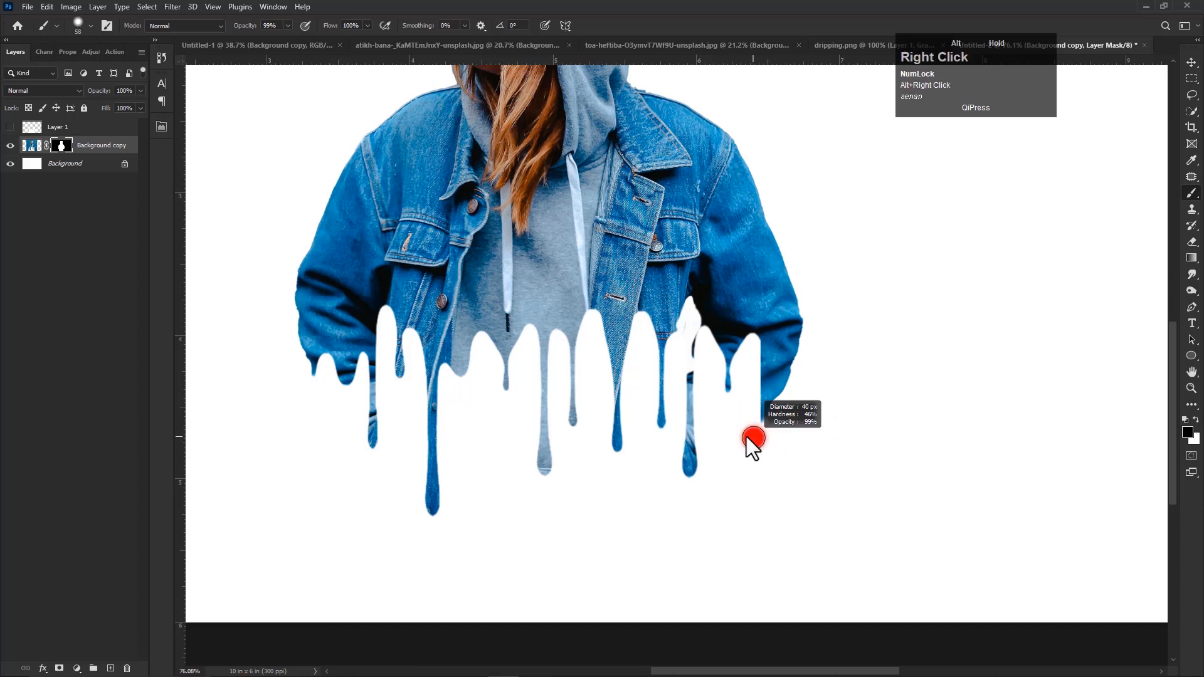
pyautogui.moveTo(770, 386); pyautogui.dragTo(761, 429)
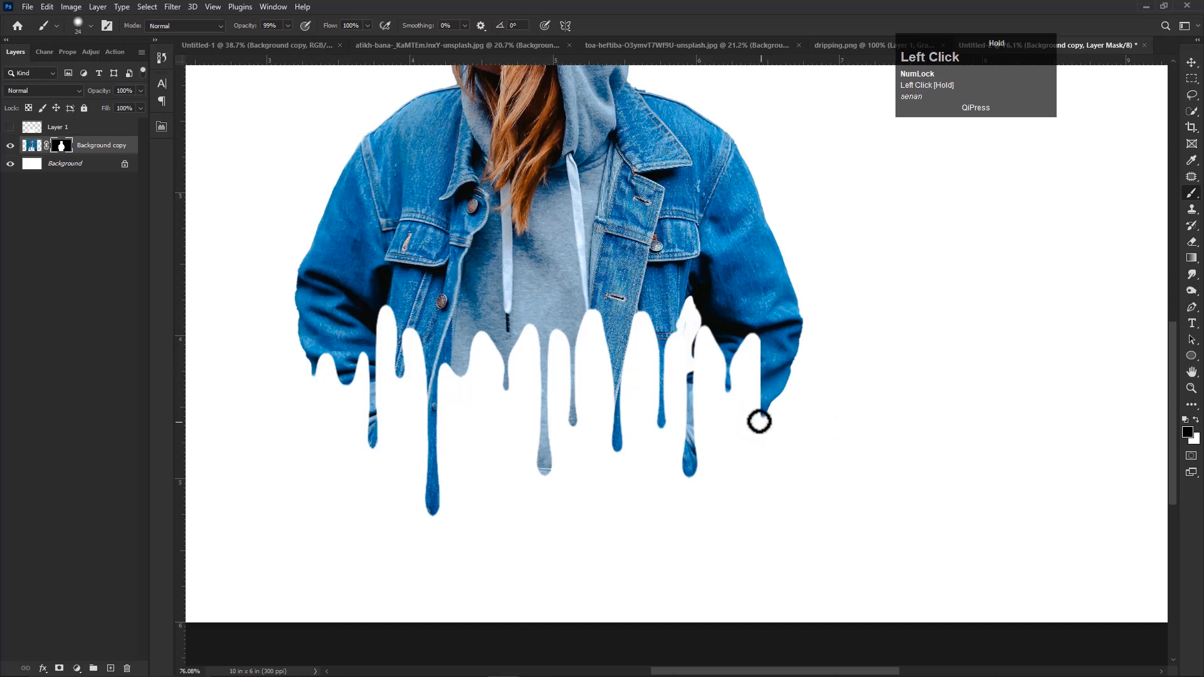
pyautogui.scroll(-5, 739, 467)
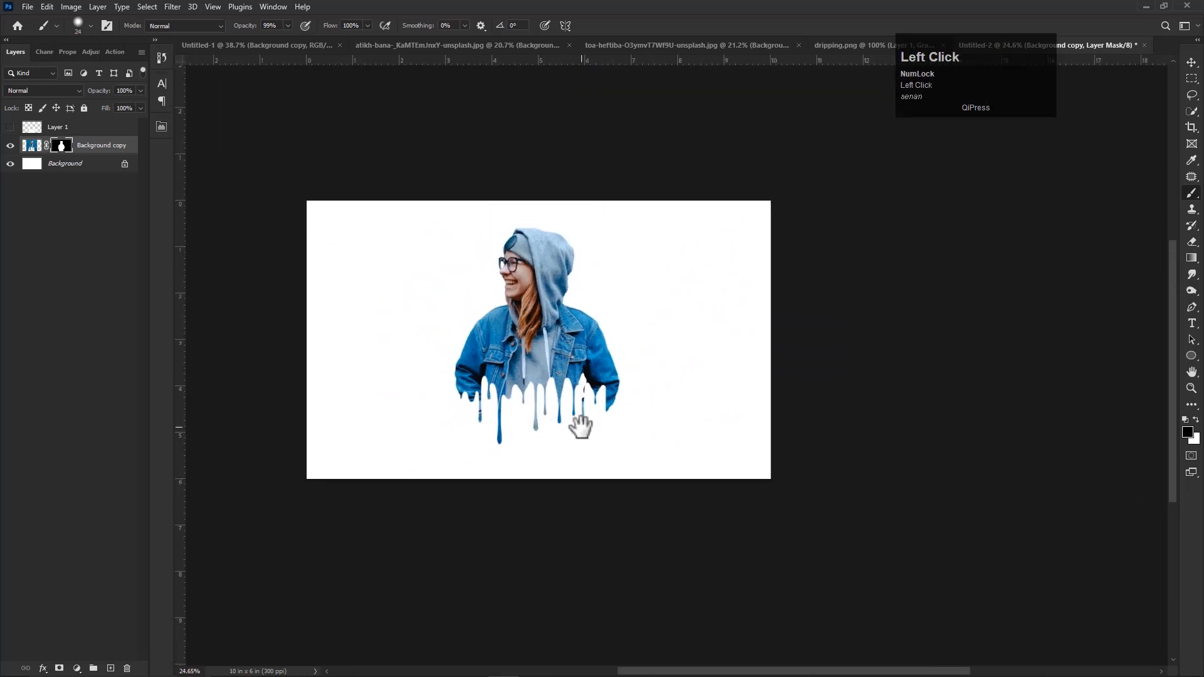
# Add a new layer directly above the Background and reset the foreground and background colours to black and white
pyautogui.press('v')
pyautogui.click(80, 165)
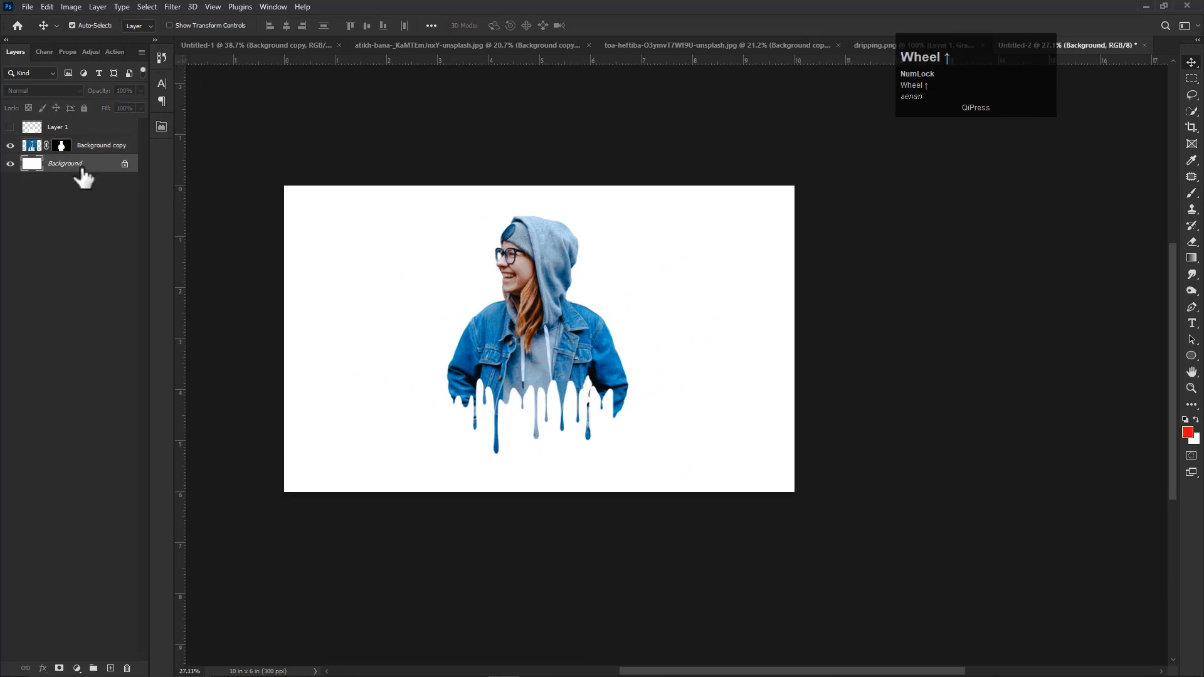
pyautogui.click(111, 668)
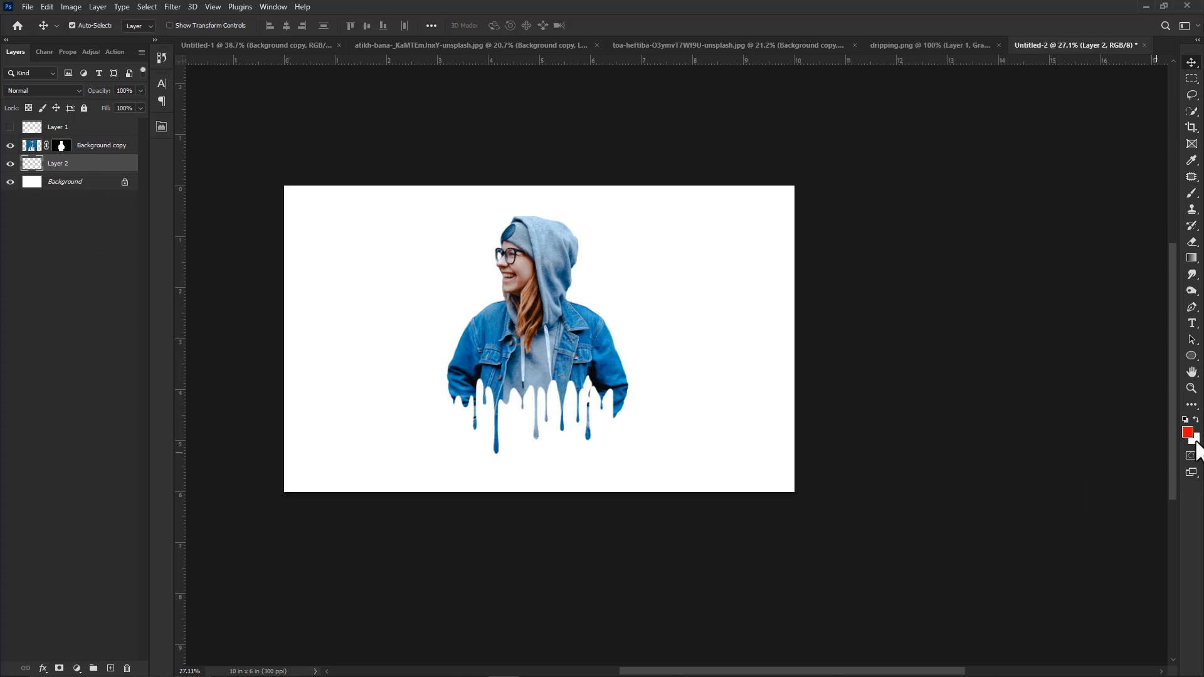
pyautogui.click(1185, 420)
pyautogui.scroll(-2, 583, 392)
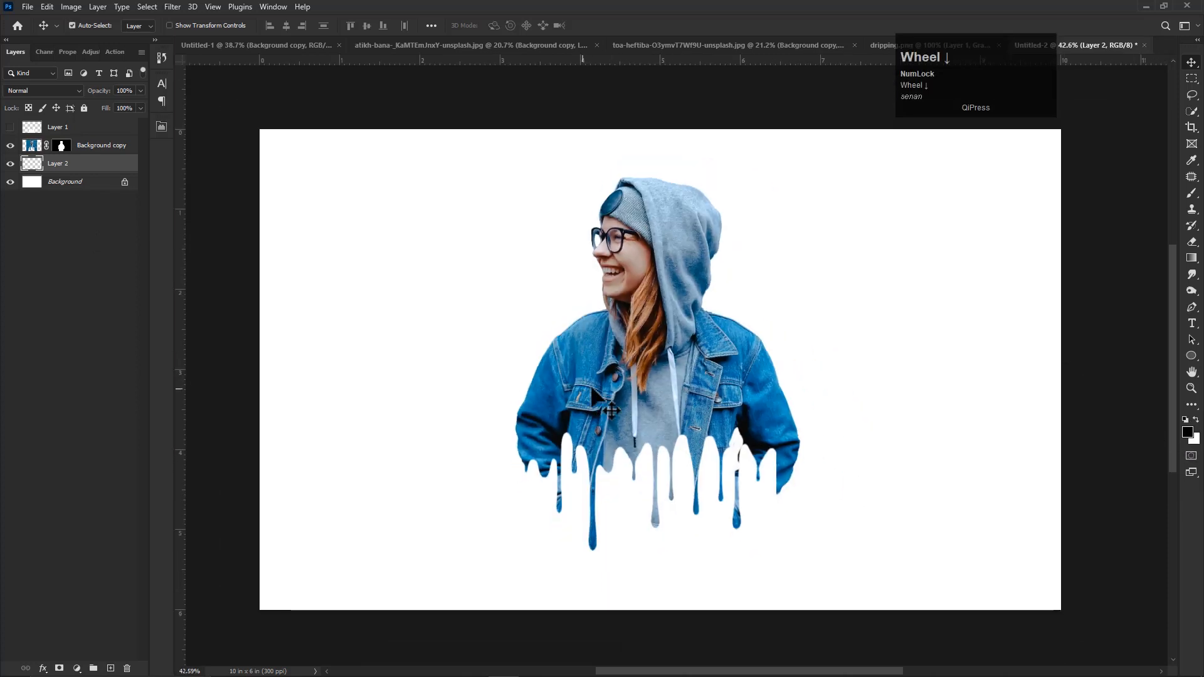
pyautogui.click(1191, 257)
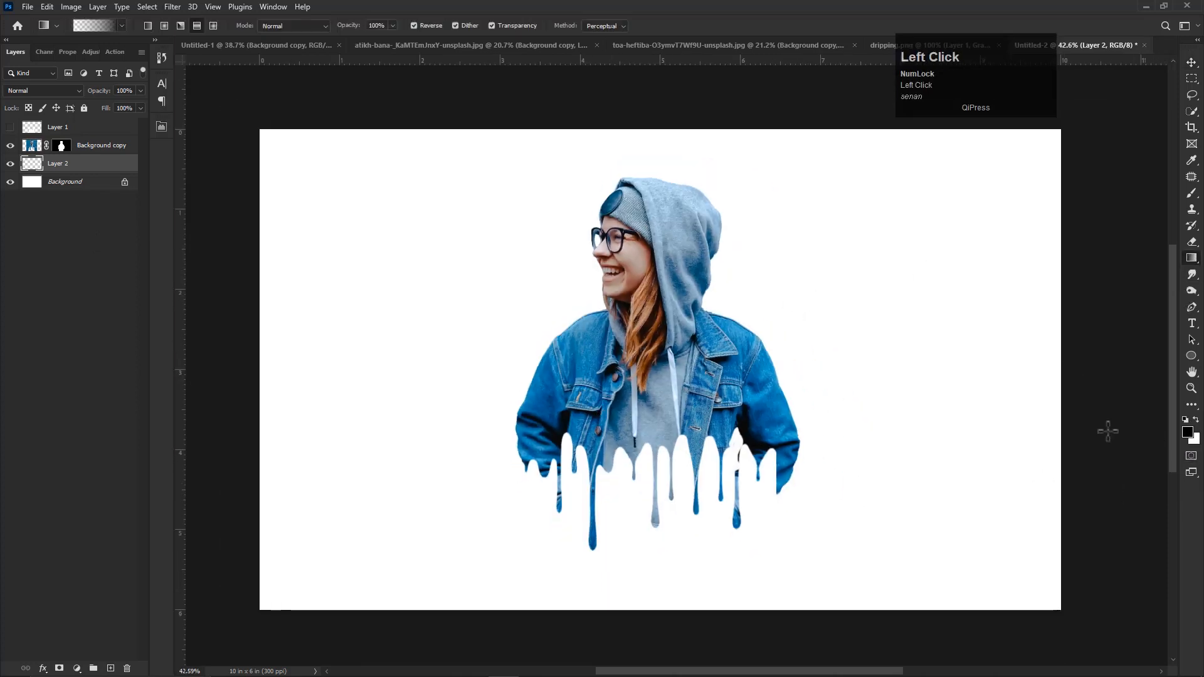
# Sample the jacket's blue as the foreground colour and adjust it to a lighter blue in the colour picker
pyautogui.press('i')
pyautogui.click(742, 358)
pyautogui.click(1187, 432)
pyautogui.moveTo(764, 267); pyautogui.dragTo(688, 263)
pyautogui.click(892, 224)
pyautogui.scroll(-1, 555, 387)
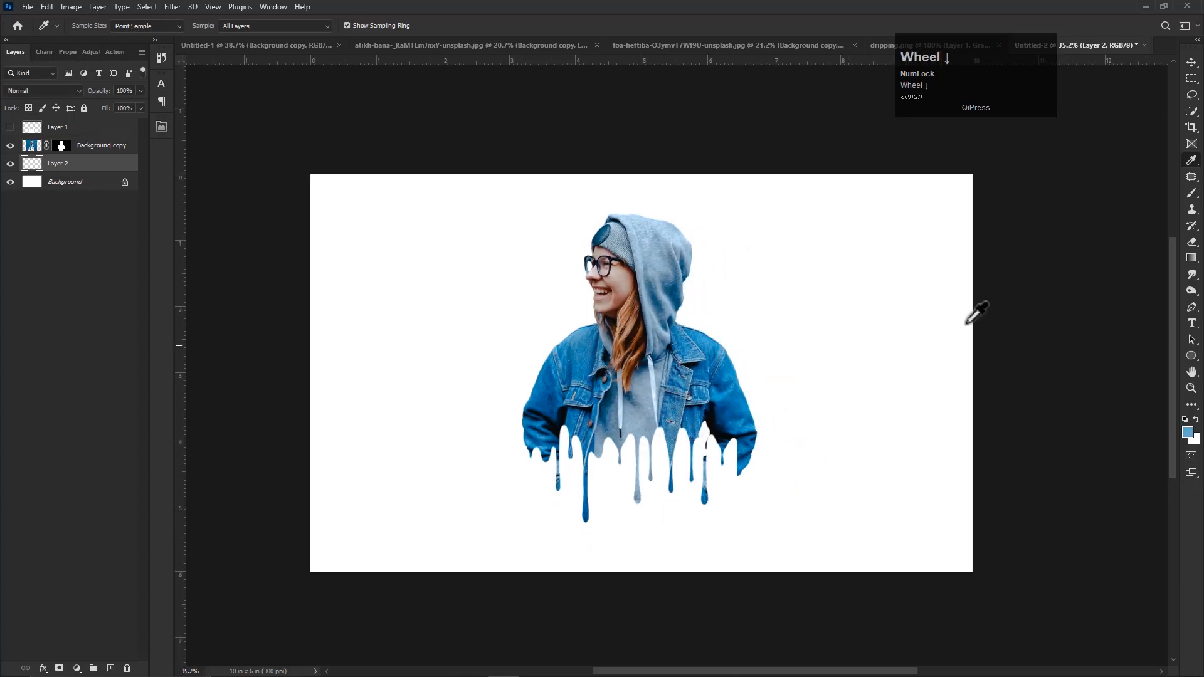
# Fill Layer 2 with a reflected white-to-light-blue gradient running diagonally from the woman towards the canvas's lower-right corner
pyautogui.click(1192, 259)
pyautogui.scroll(-1, 637, 385)
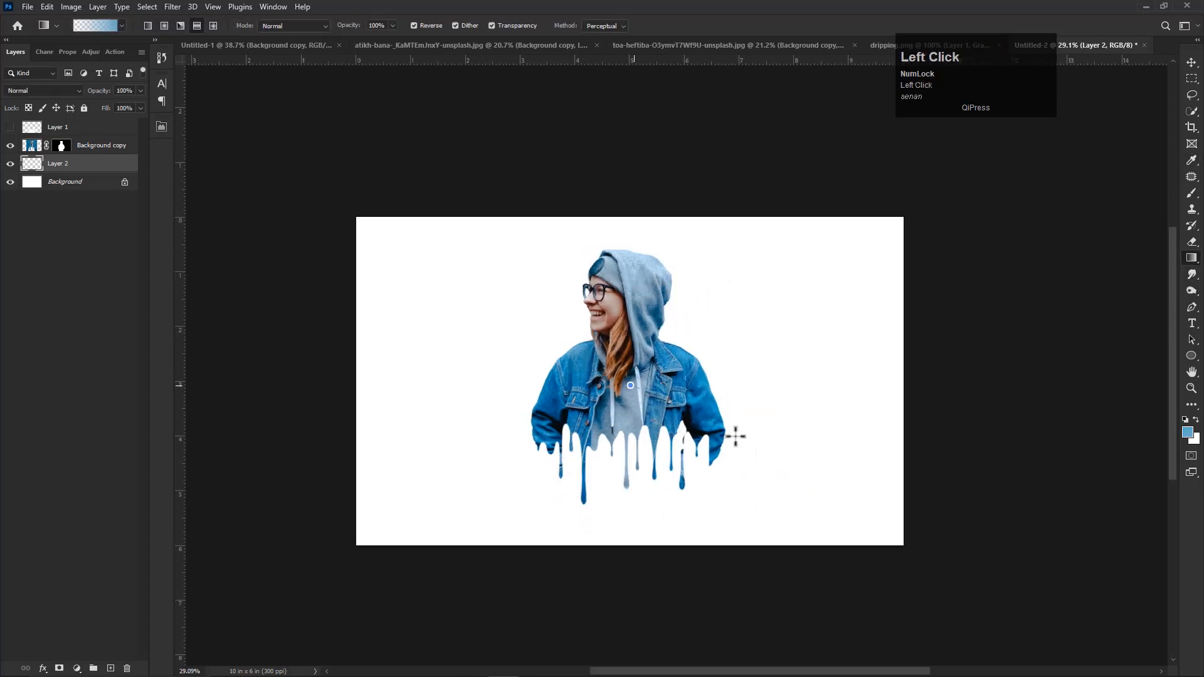
pyautogui.moveTo(735, 437); pyautogui.dragTo(938, 564)
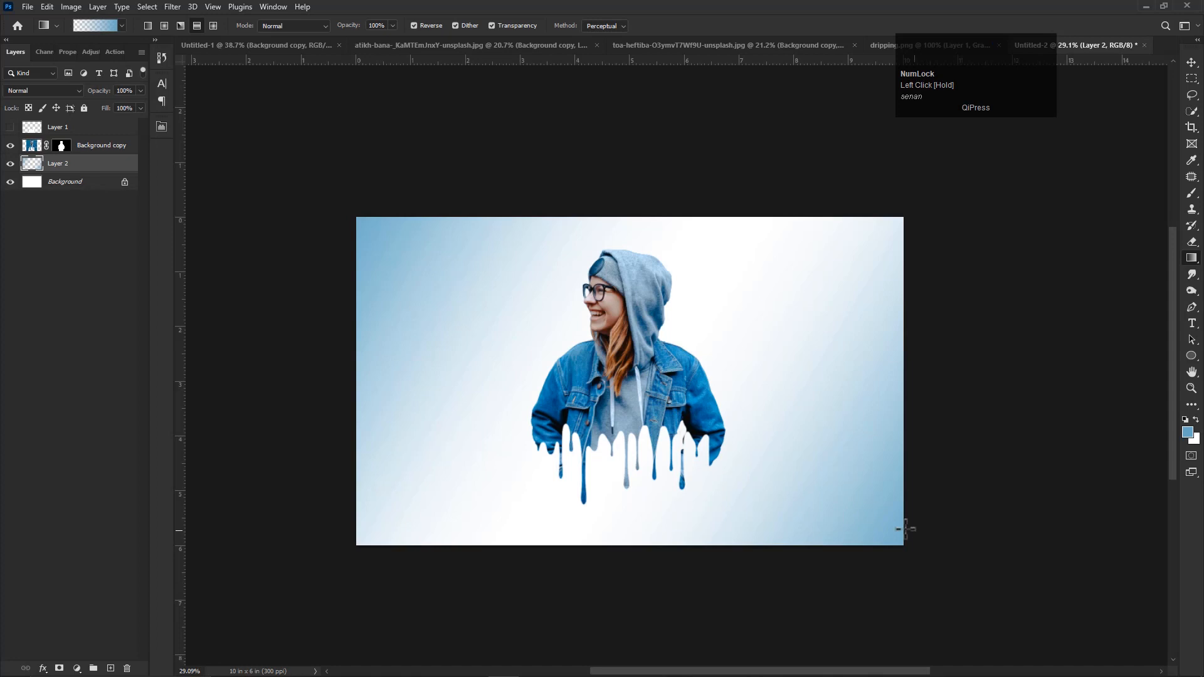
pyautogui.press('v')
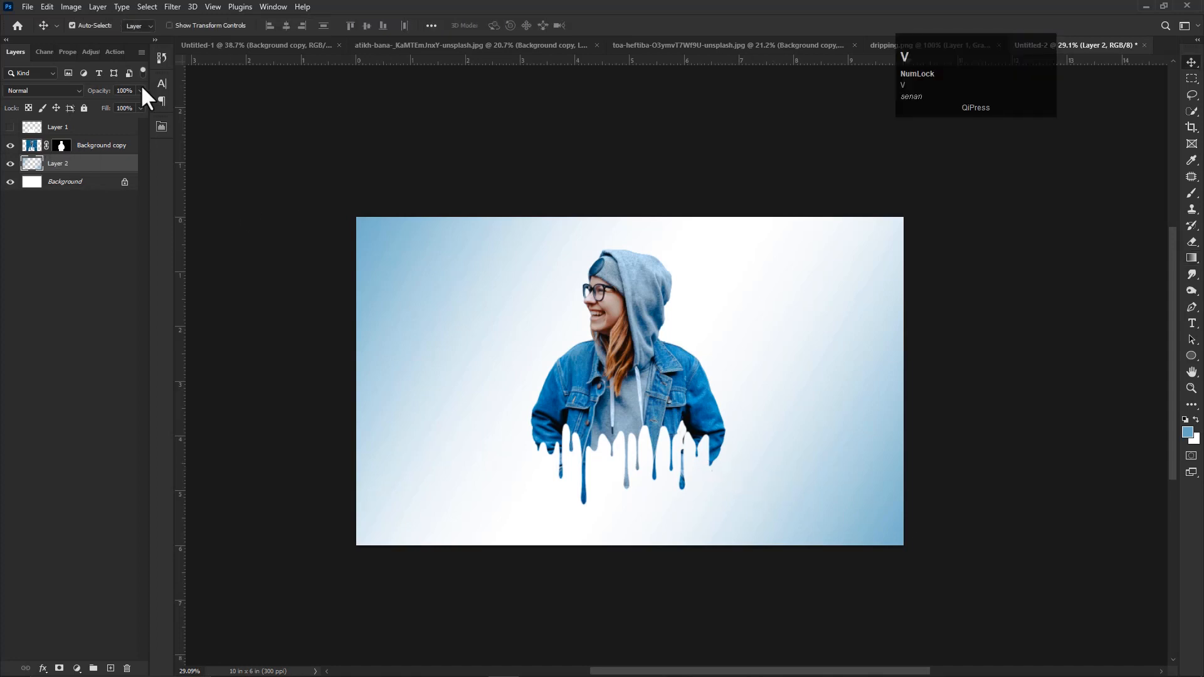
# Add a new layer directly above Layer 2 and choose the splatter brush for painting on it
pyautogui.click(111, 668)
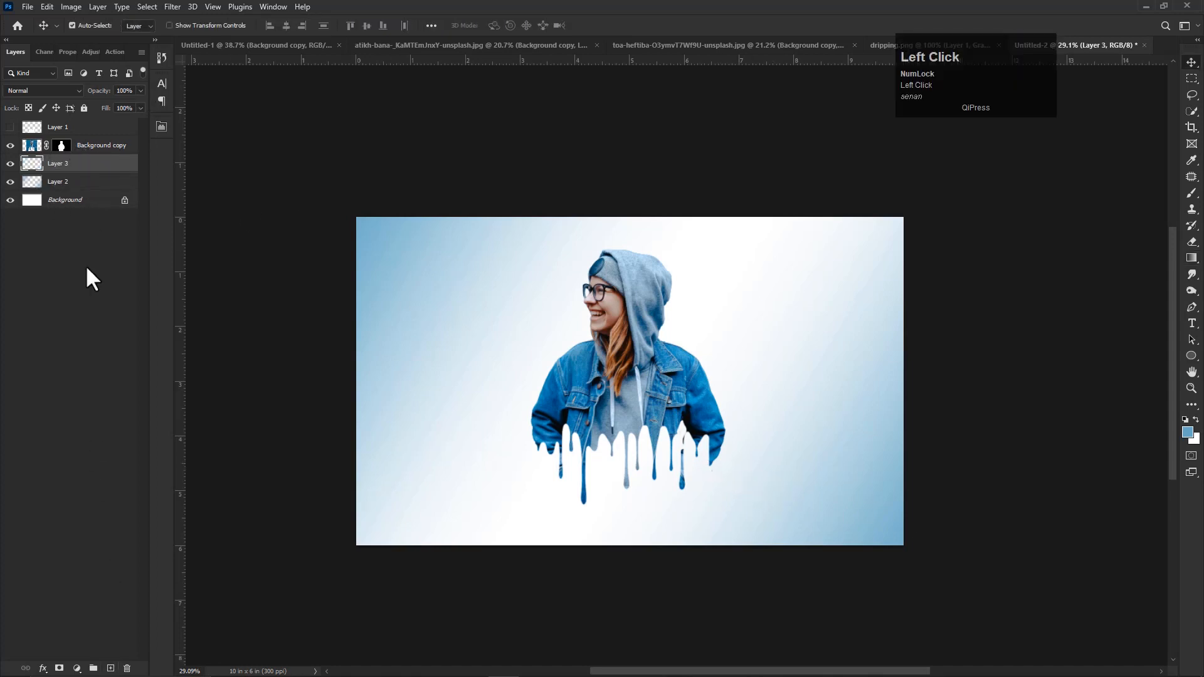
pyautogui.click(1192, 194)
pyautogui.rightClick(200, 93)
pyautogui.click(89, 25)
pyautogui.doubleClick(66, 141)
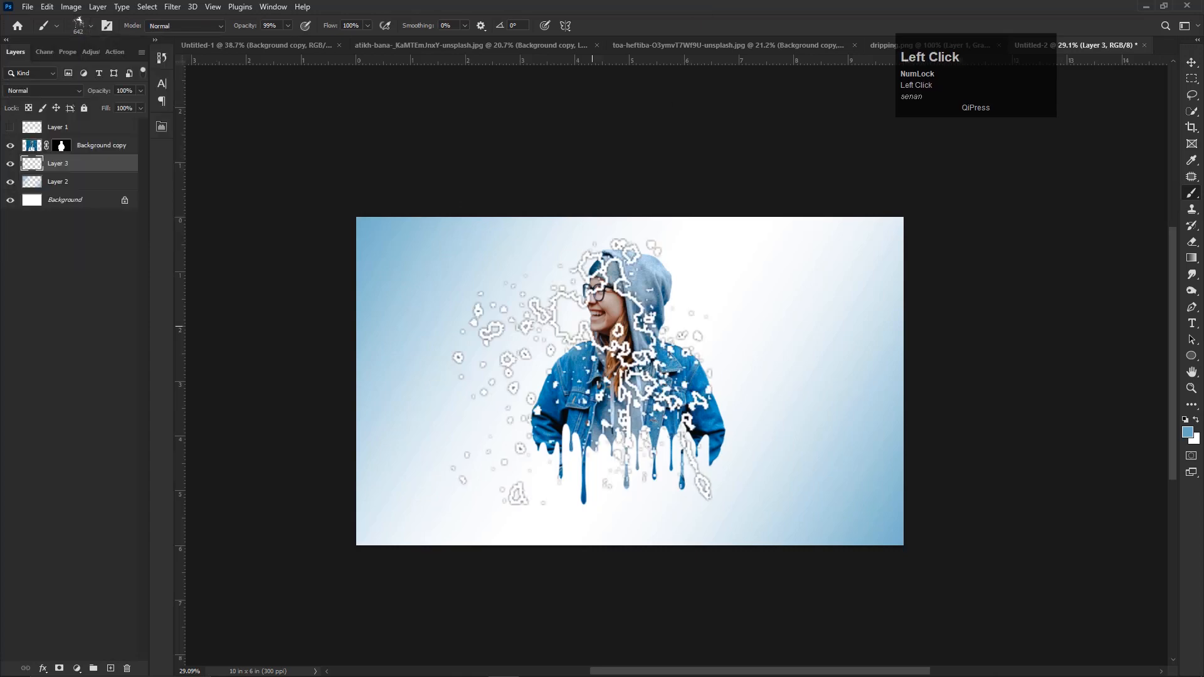
# Set the foreground colour to bright red and size the splatter brush to about 670 px
pyautogui.scroll(2, 524, 370)
pyautogui.click(1190, 434)
pyautogui.moveTo(760, 236); pyautogui.dragTo(785, 217)
pyautogui.click(880, 225)
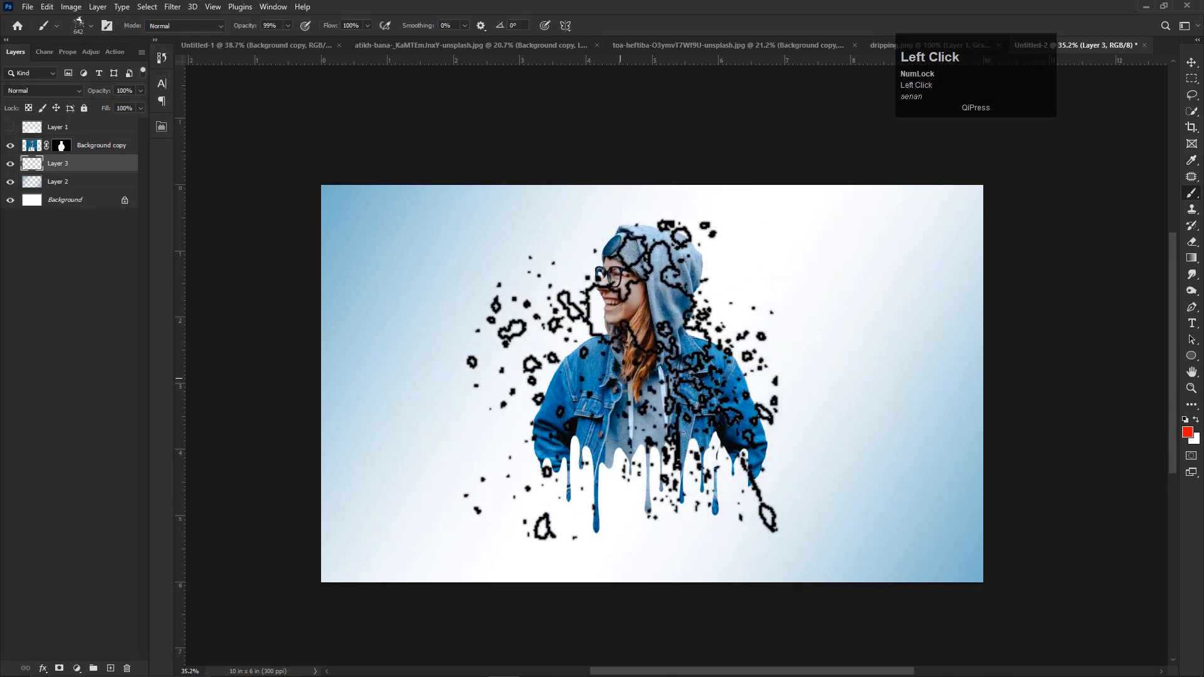
pyautogui.scroll(2, 732, 403)
pyautogui.keyDown('alt'); pyautogui.rightClick(539, 316); pyautogui.keyUp('alt')
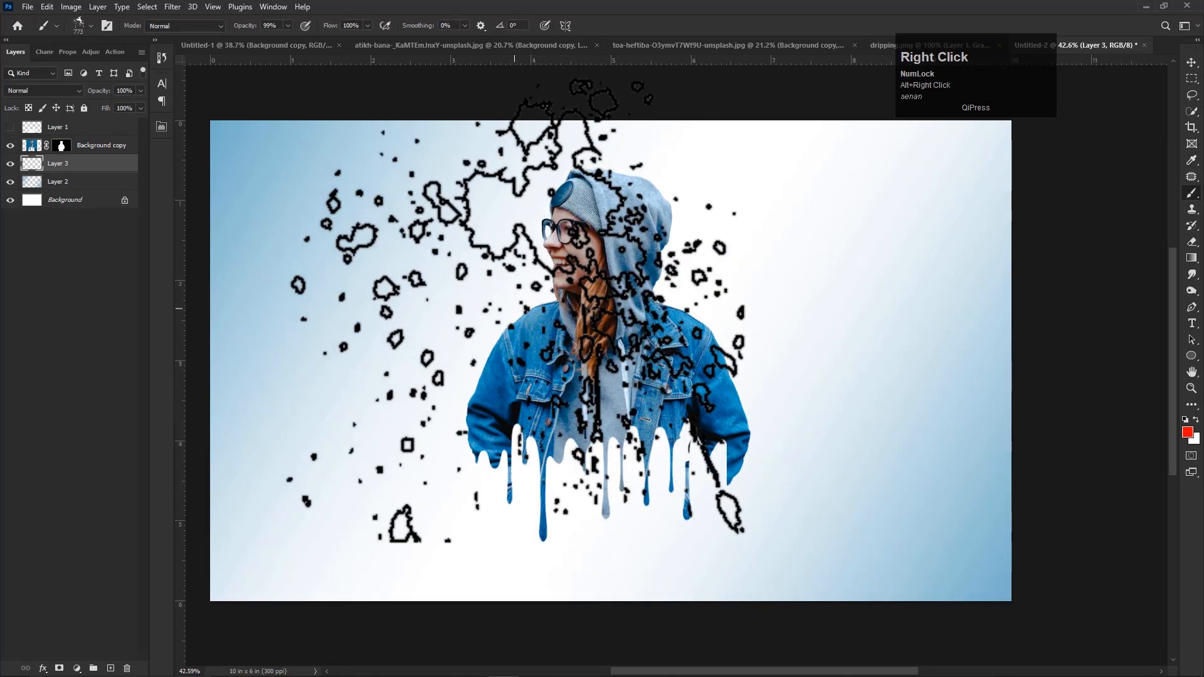
pyautogui.scroll(-1, 845, 134)
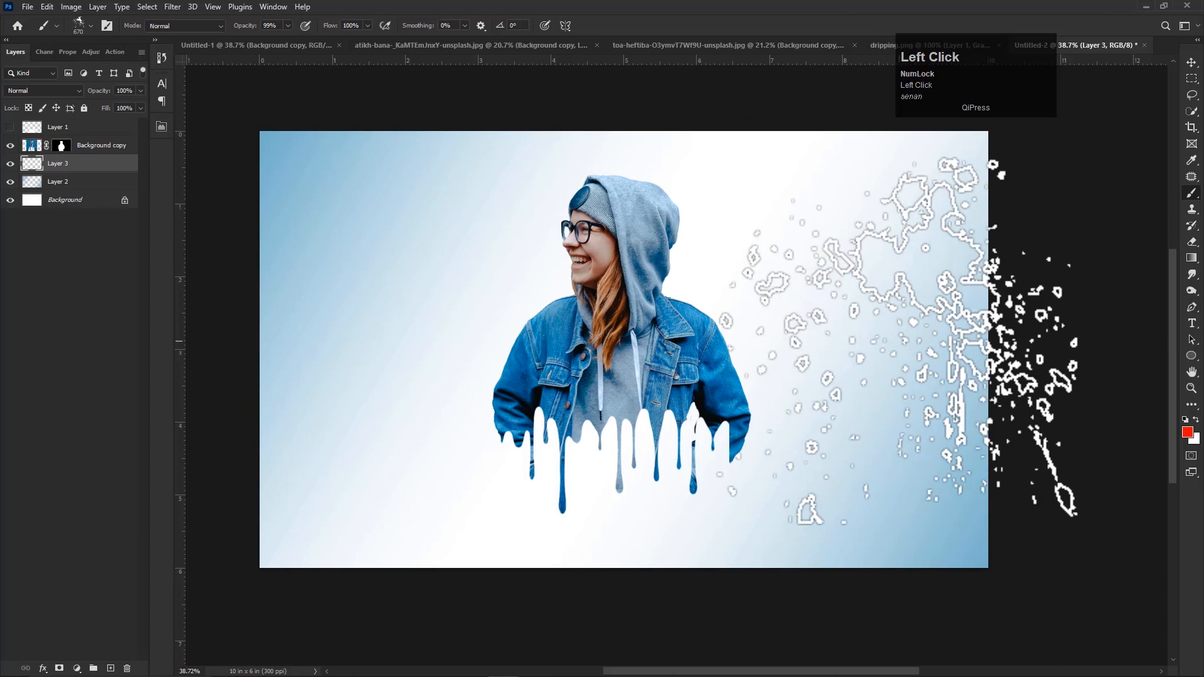
pyautogui.click(1187, 432)
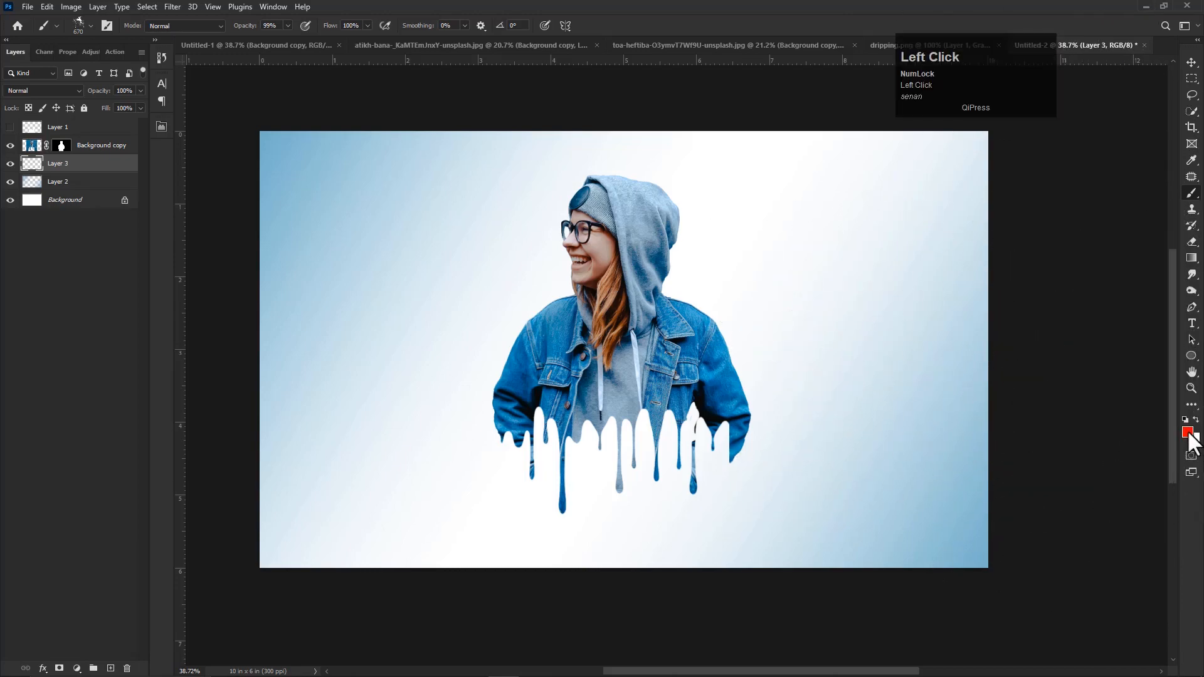
pyautogui.click(884, 225)
# Stamp red splatters on Layer 3 around the woman's head, shoulders and drips, gradually reducing the brush to about 414 px
pyautogui.scroll(2, 655, 326)
pyautogui.keyDown('alt'); pyautogui.rightClick(663, 318); pyautogui.keyUp('alt')
pyautogui.scroll(-2, 684, 317)
pyautogui.keyDown('alt'); pyautogui.rightClick(681, 320); pyautogui.keyUp('alt')
pyautogui.click(676, 322)
pyautogui.keyDown('alt'); pyautogui.rightClick(648, 328); pyautogui.keyUp('alt')
pyautogui.click(647, 327)
pyautogui.keyDown('alt'); pyautogui.rightClick(594, 363); pyautogui.keyUp('alt')
pyautogui.click(563, 306)
pyautogui.keyDown('alt'); pyautogui.rightClick(581, 360); pyautogui.keyUp('alt')
pyautogui.click(568, 380)
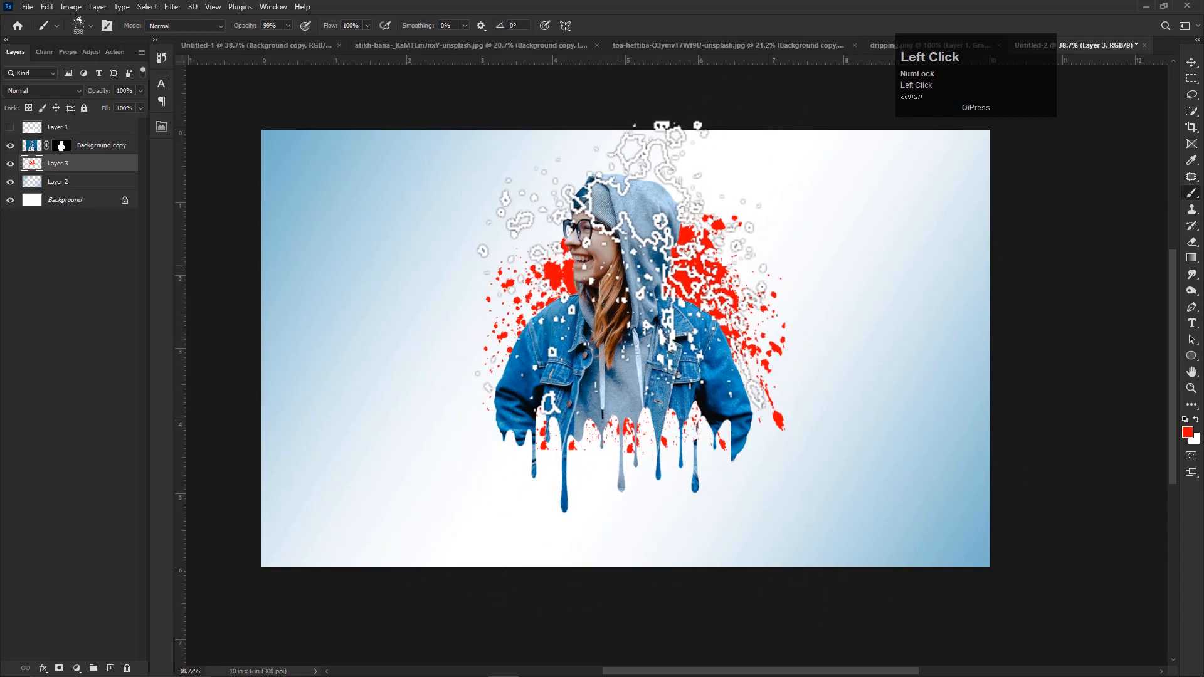
pyautogui.keyDown('alt'); pyautogui.rightClick(600, 240); pyautogui.keyUp('alt')
pyautogui.click(595, 241)
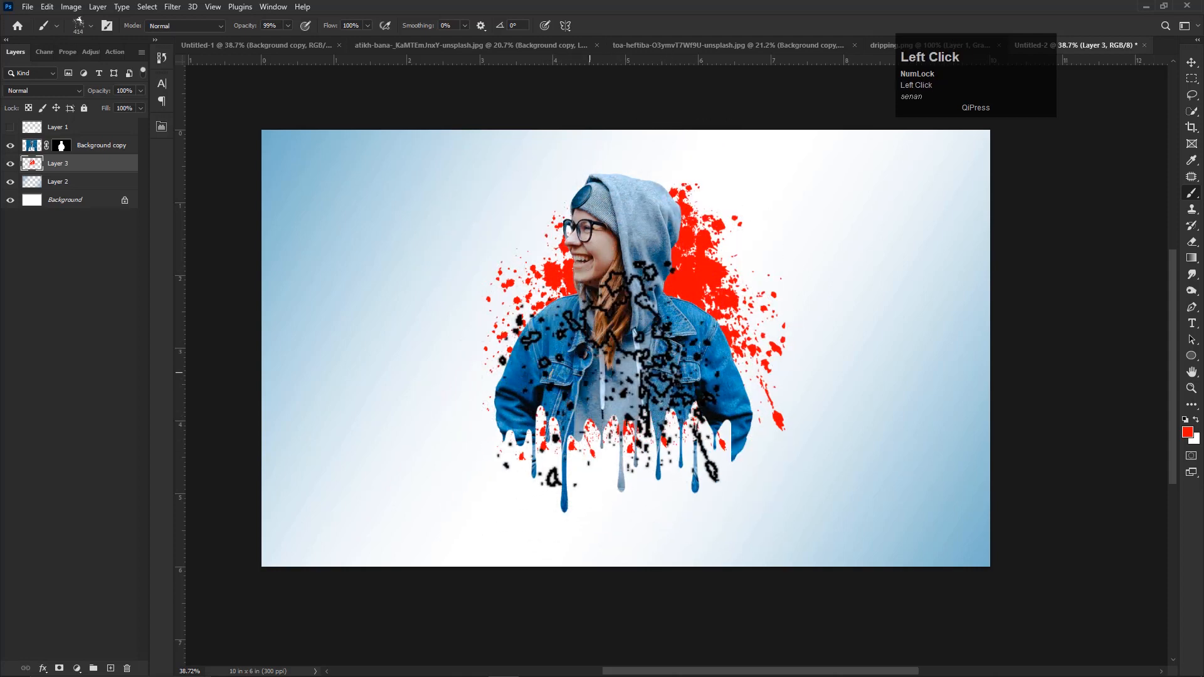
# Enable a Drop Shadow in the layer style of the Background copy layer
pyautogui.scroll(1, 680, 366)
pyautogui.click(69, 148)
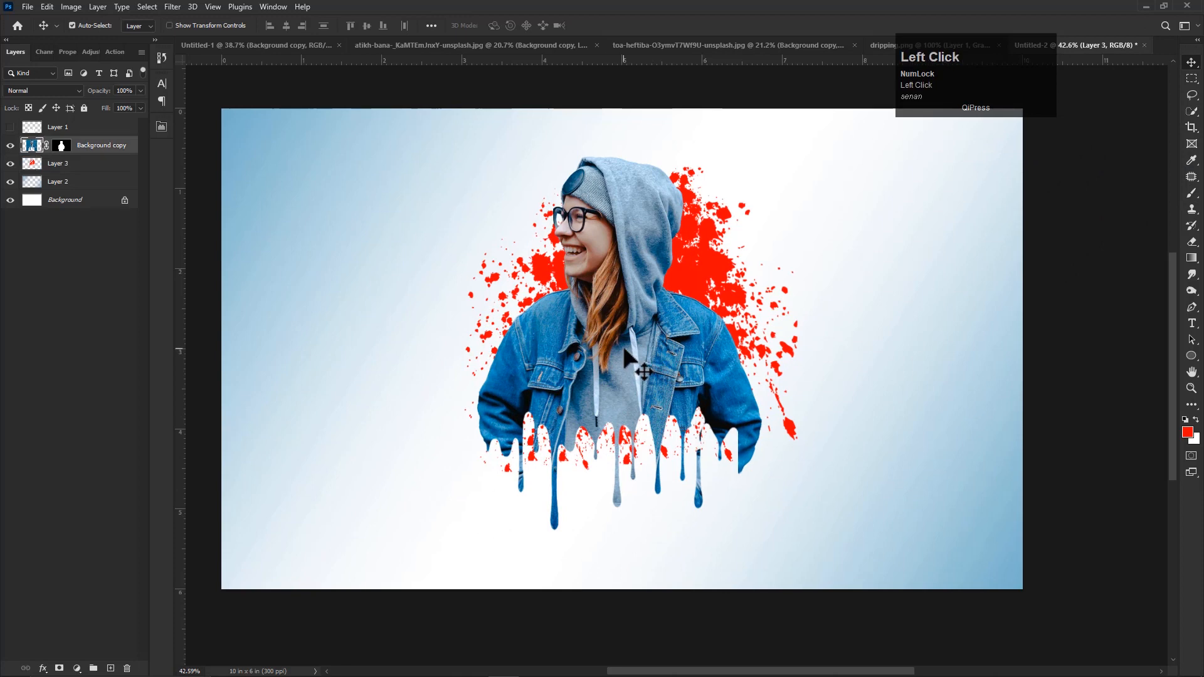
pyautogui.rightClick(88, 151)
pyautogui.click(191, 207)
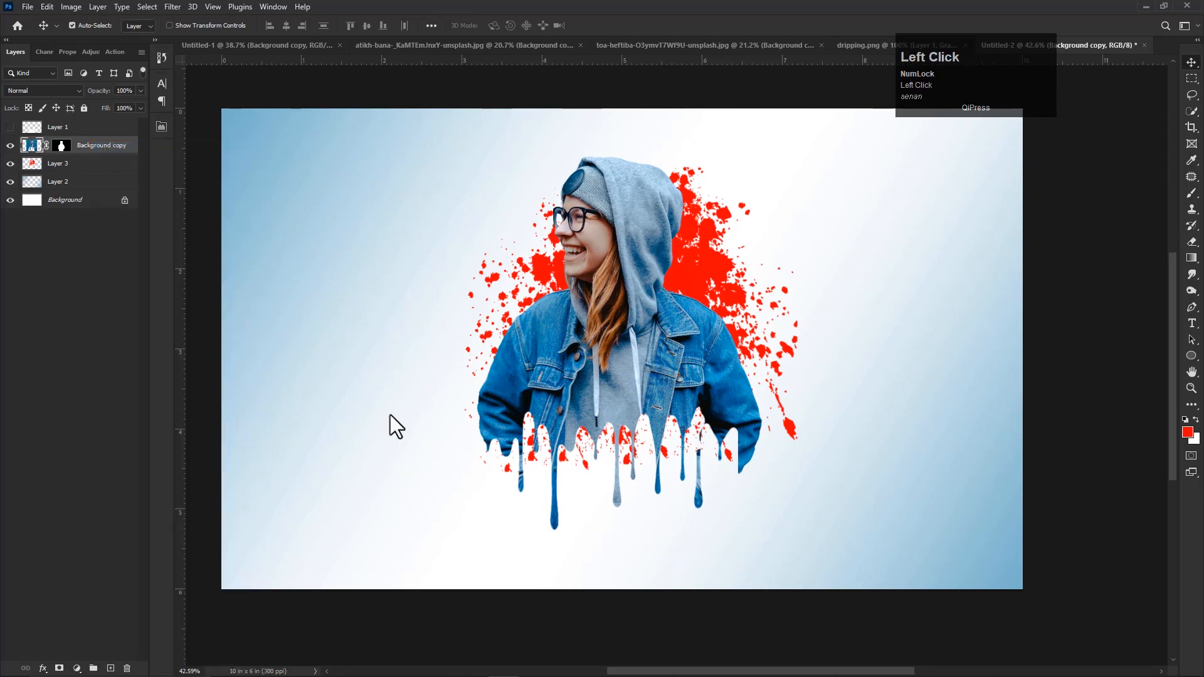
pyautogui.click(57, 360)
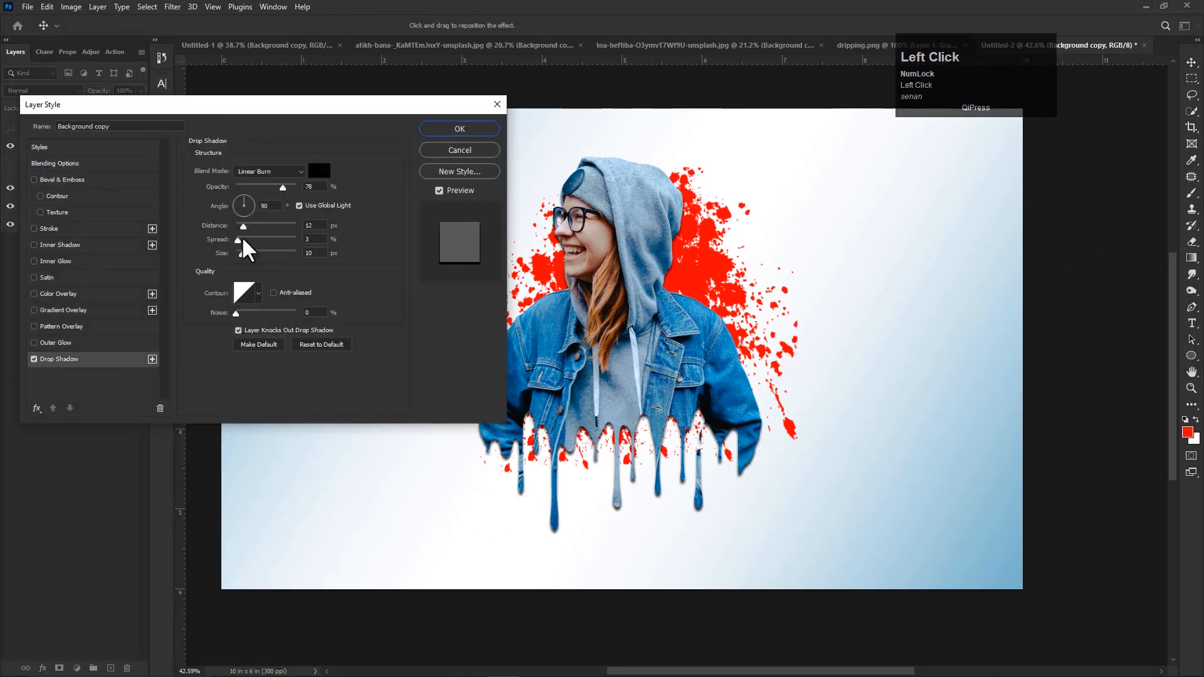
# Set the drop shadow to Linear Burn with 15 px distance, 0% spread and about 8 px size, and apply it
pyautogui.click(278, 172)
pyautogui.click(258, 238)
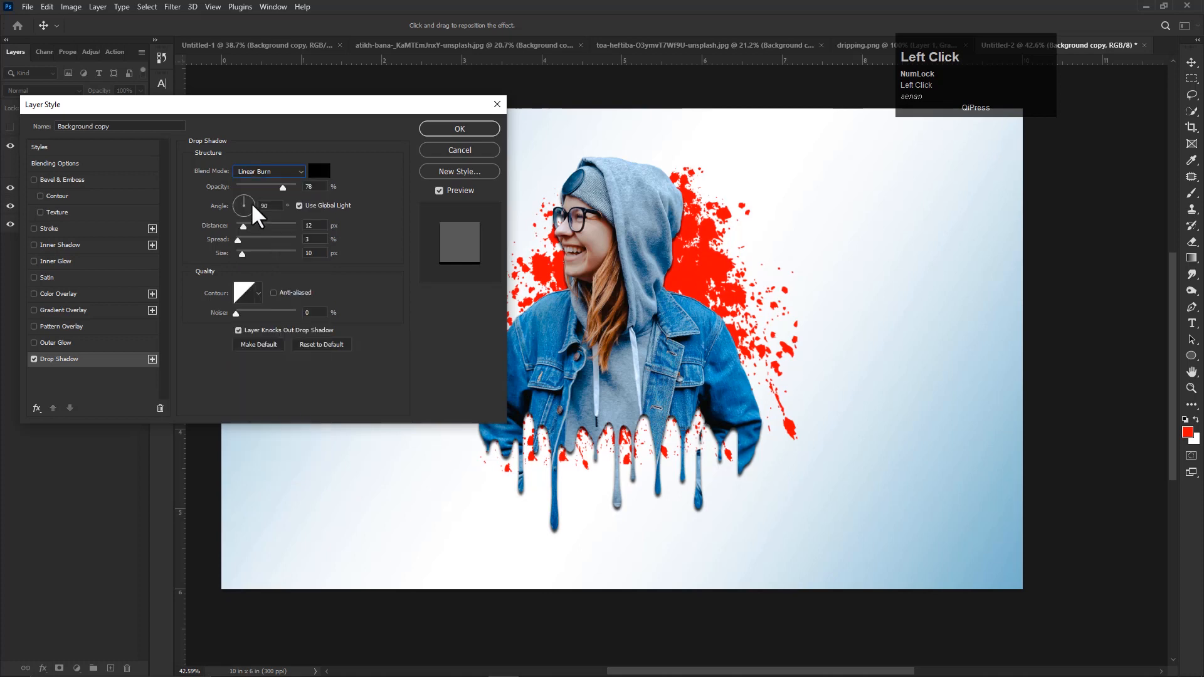
pyautogui.moveTo(246, 225); pyautogui.dragTo(241, 252)
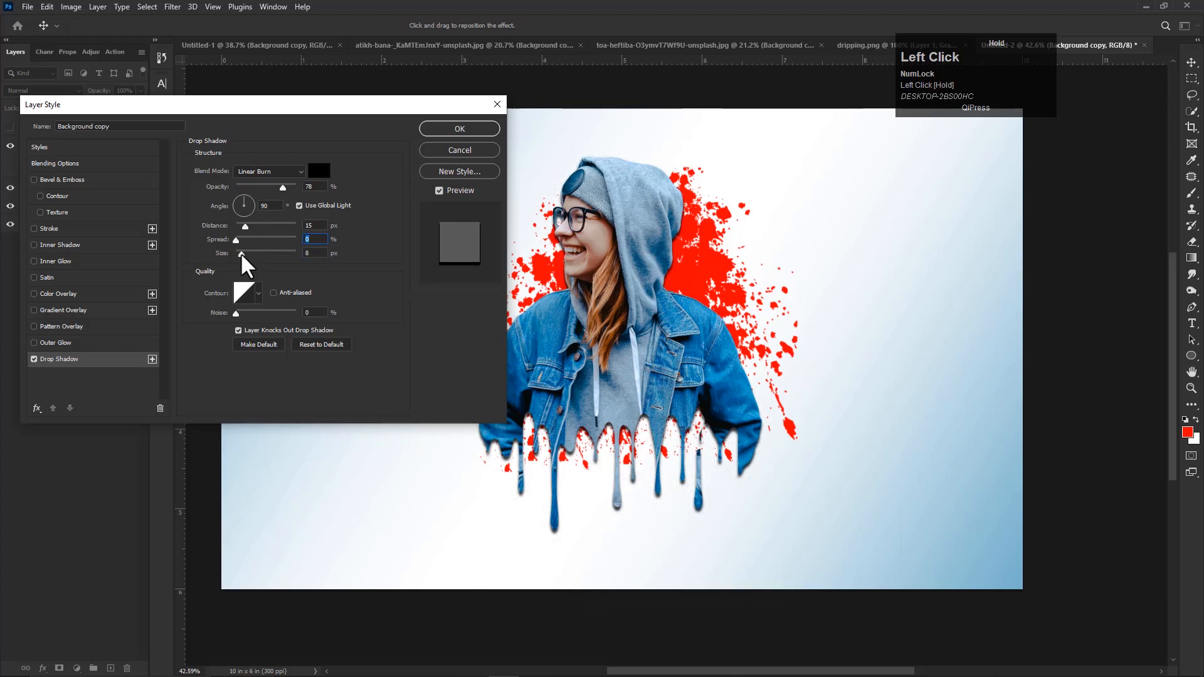
pyautogui.moveTo(242, 253); pyautogui.dragTo(240, 252)
pyautogui.click(447, 129)
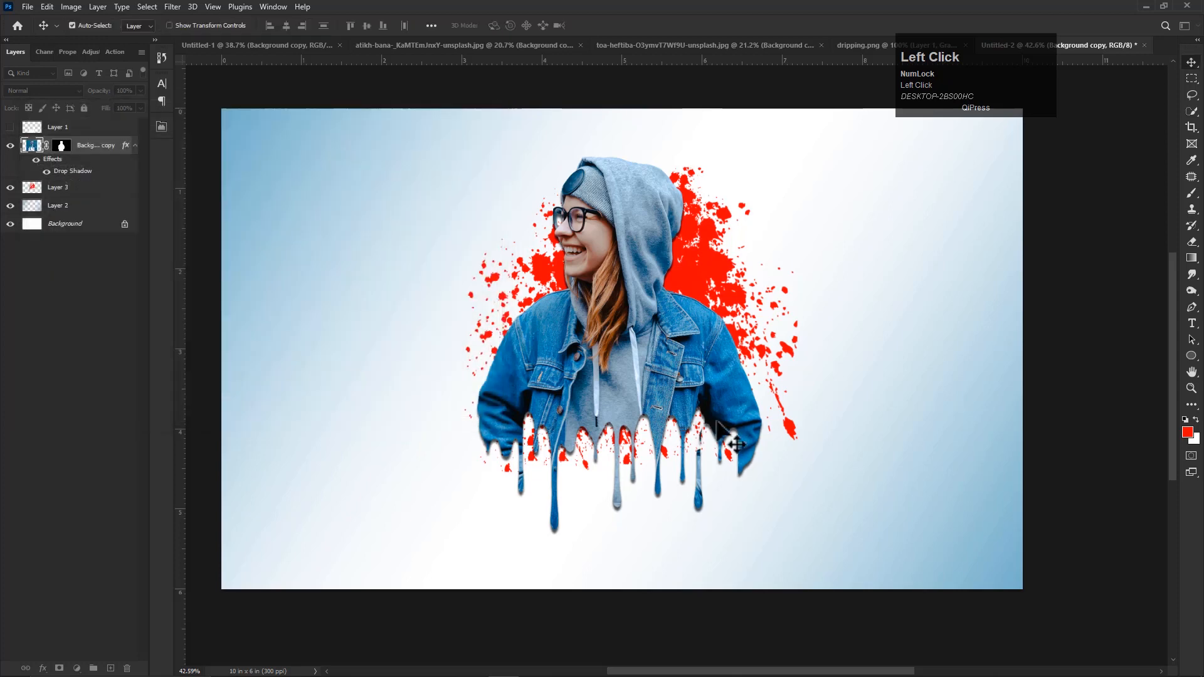
# Examine the denim-jacket portrait up close and from afar, checking the drips, splatters and drop shadow
pyautogui.scroll(-2, 728, 442)
pyautogui.scroll(1, 729, 442)
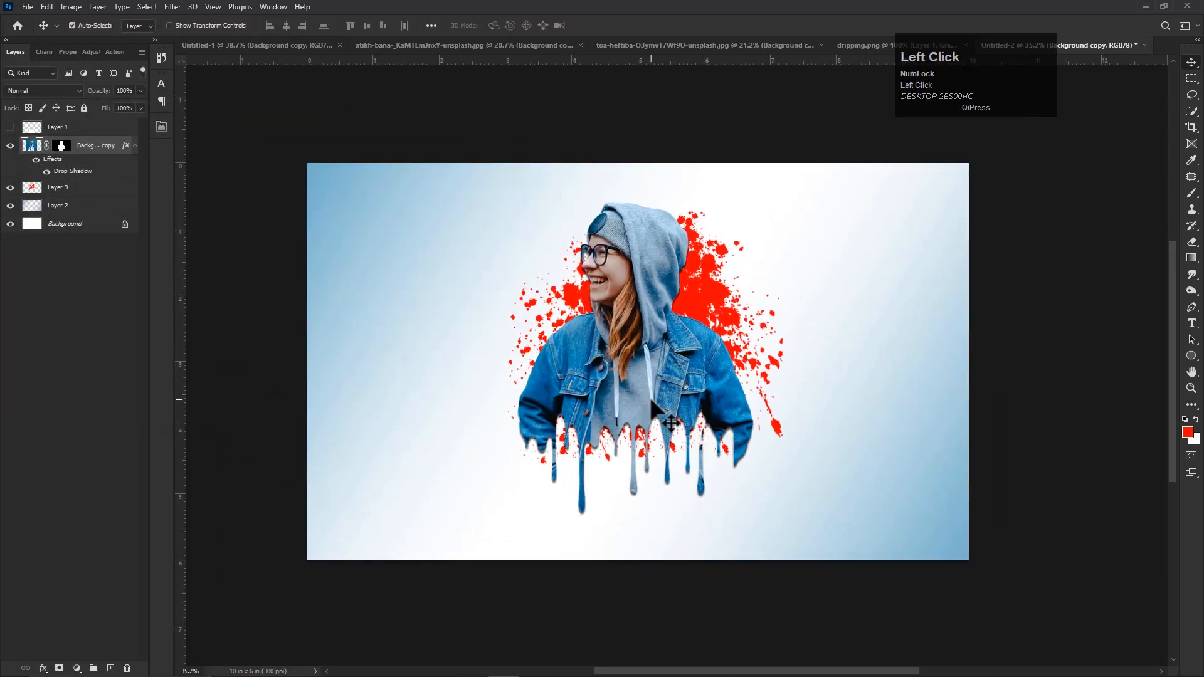
pyautogui.scroll(3, 640, 442)
pyautogui.moveTo(654, 420); pyautogui.dragTo(658, 423)
pyautogui.scroll(-2, 480, 454)
pyautogui.scroll(3, 524, 453)
pyautogui.scroll(-1, 557, 425)
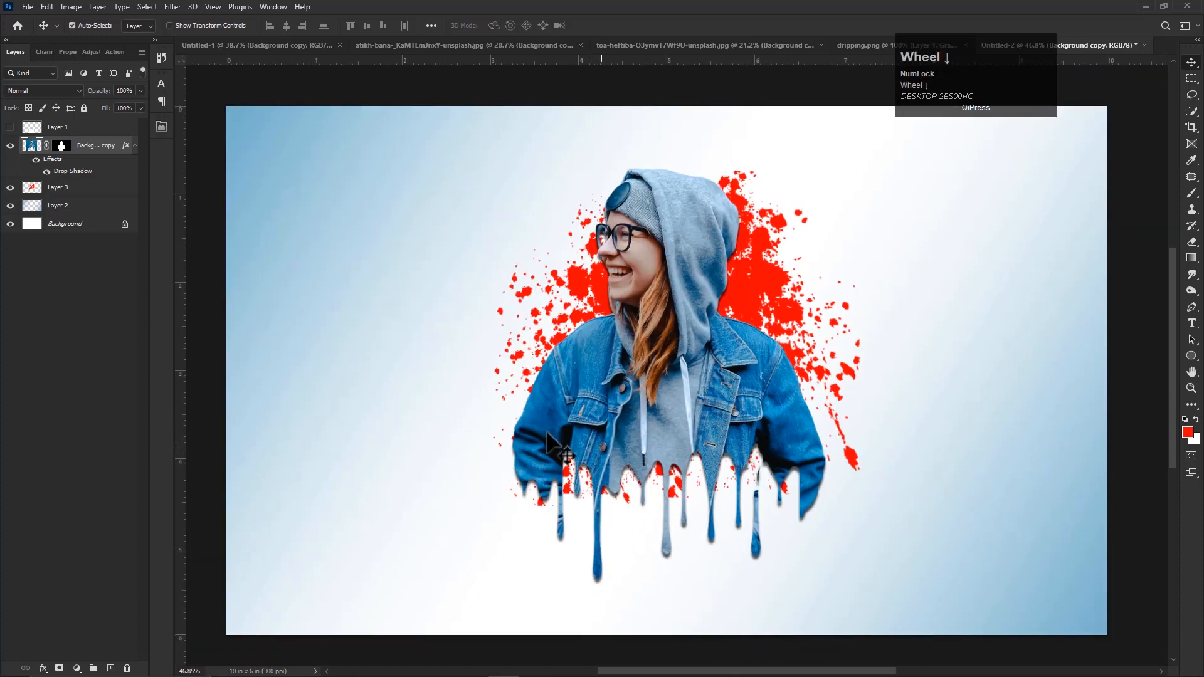
pyautogui.scroll(1, 555, 432)
pyautogui.scroll(-1, 555, 429)
# Review the first portrait in Untitled-1, undo any accidental move there, and return to the denim-jacket portrait in Untitled-2
pyautogui.click(323, 47)
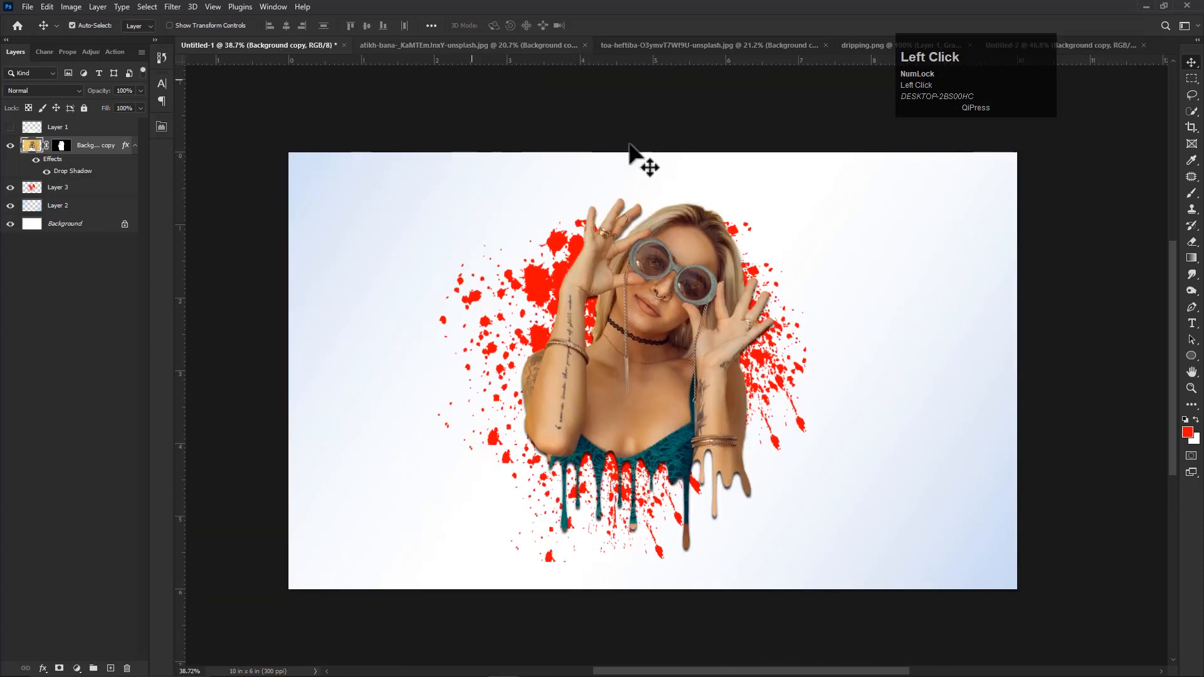
pyautogui.moveTo(683, 401); pyautogui.dragTo(679, 407)
pyautogui.hotkey('ctrl', 'z')
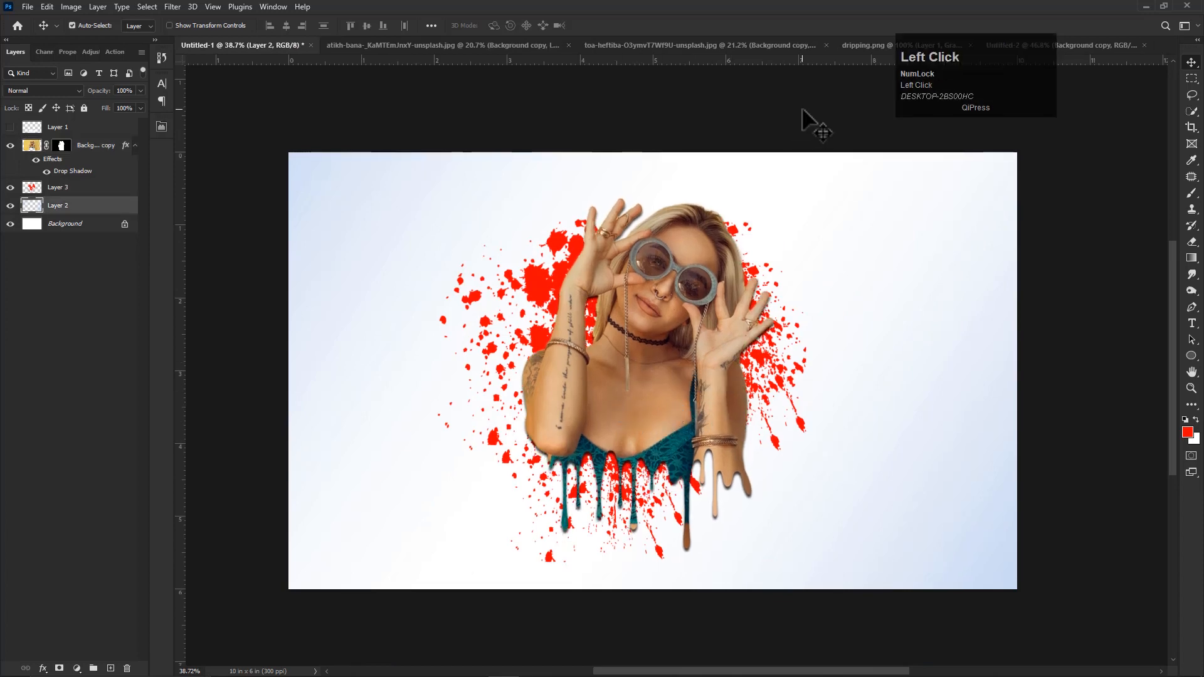
pyautogui.click(1099, 51)
pyautogui.scroll(2, 568, 406)
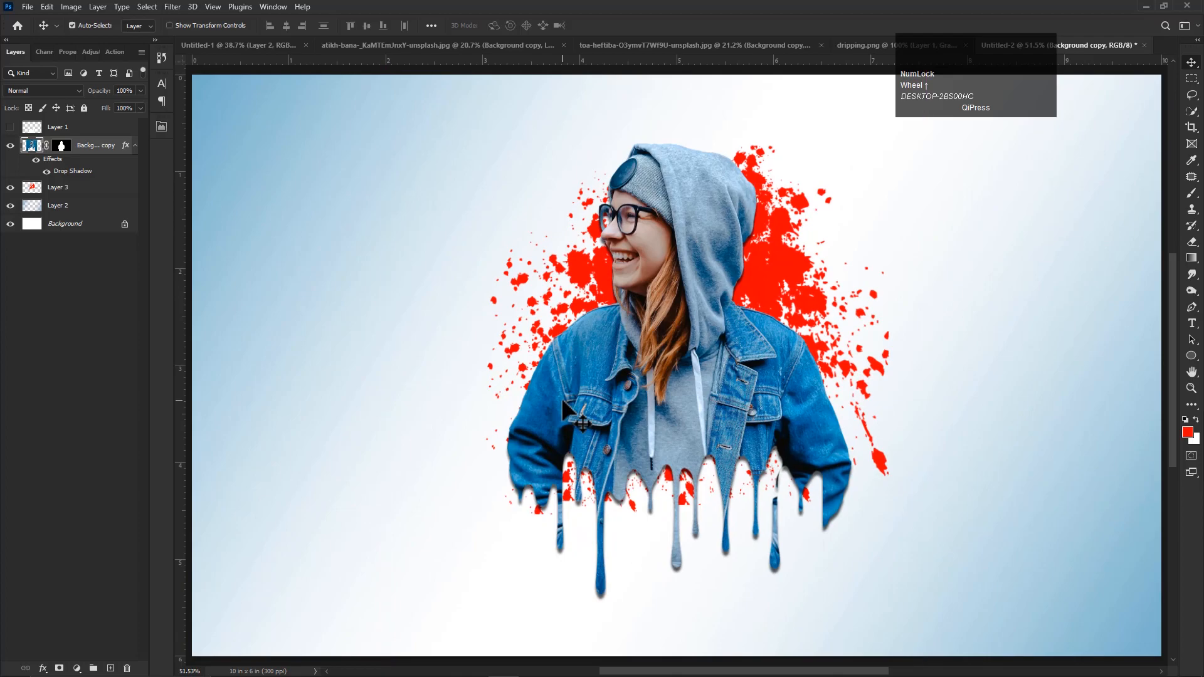